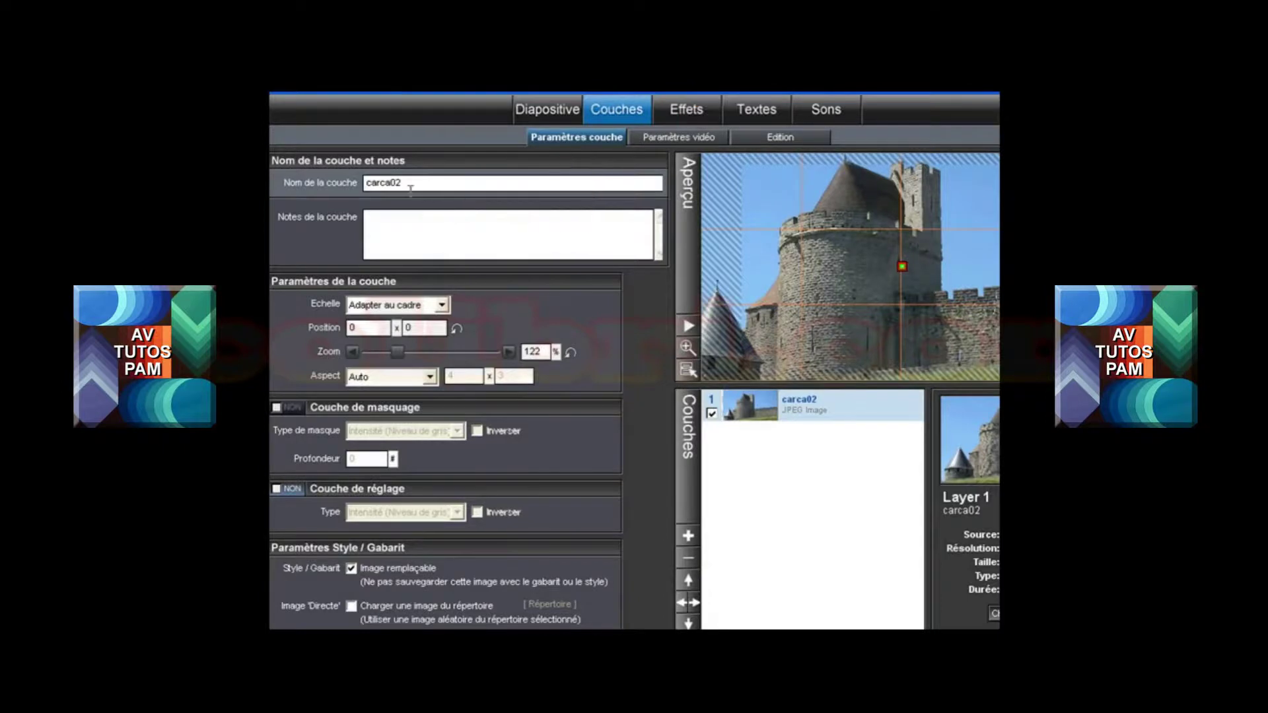
Try enlarging the carca02 layer's zoom to 132 % and reset the zoom
drag(403, 183, 364, 183)
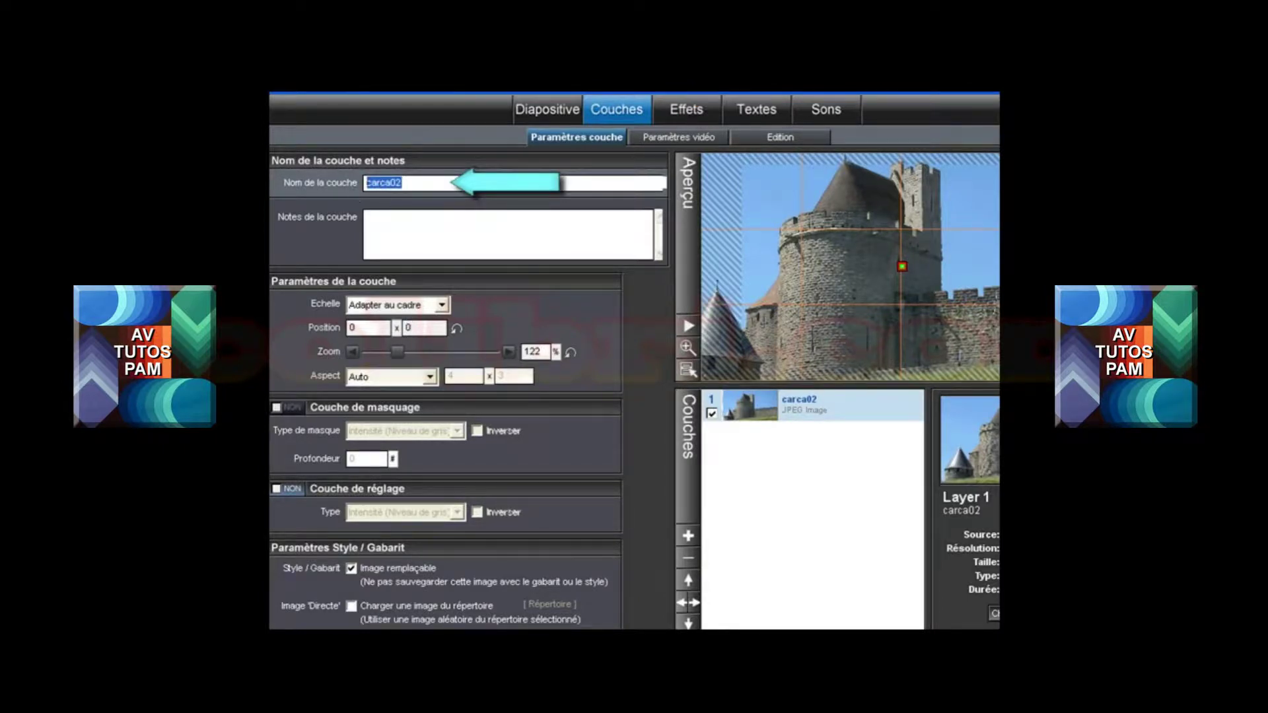
click(528, 182)
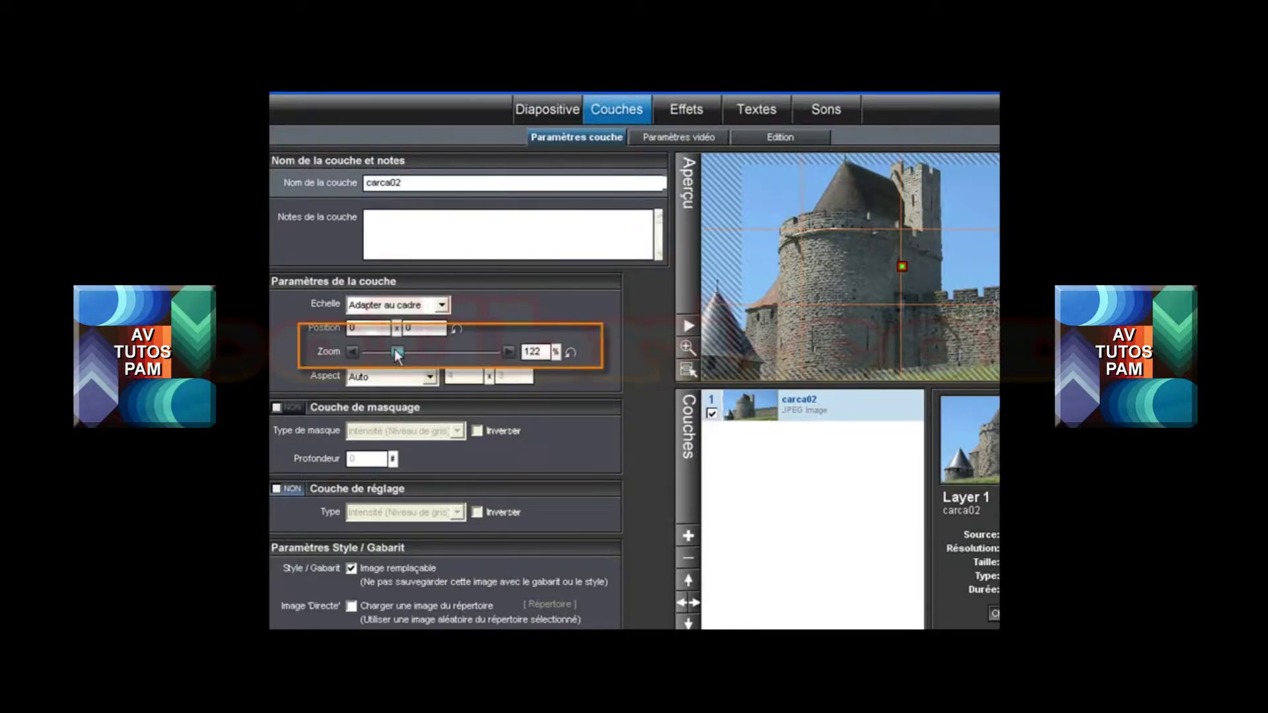
mouse_move(397, 355)
mouse_down()
mouse_move(428, 352)
mouse_move(381, 355)
mouse_move(434, 354)
mouse_move(398, 354)
mouse_up()
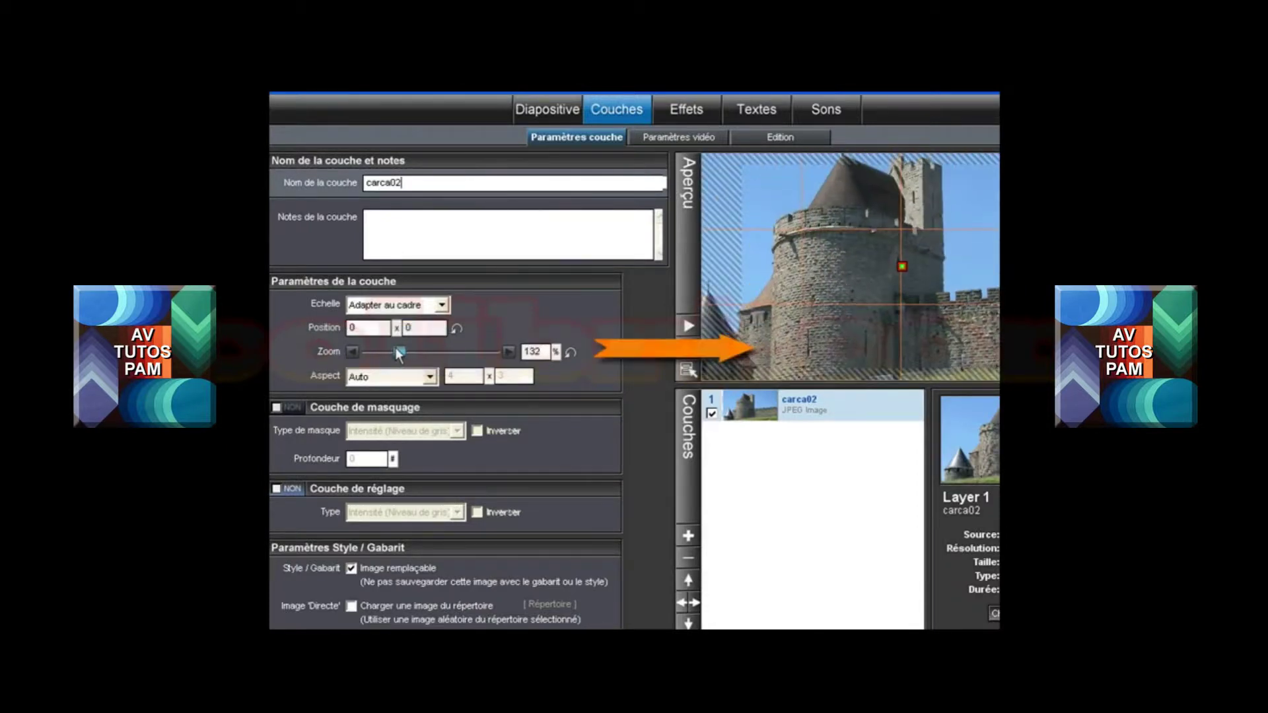
click(571, 353)
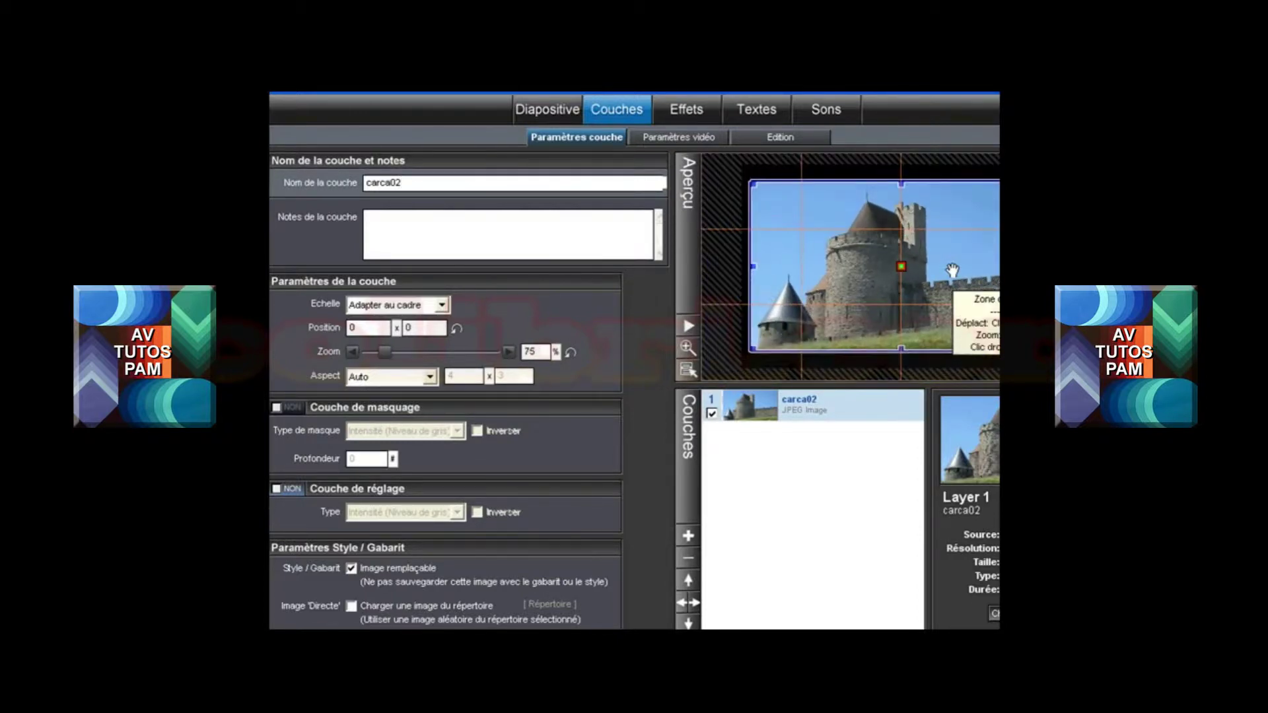
Place the carca02 image at position -1.05 x 0.75, try resetting its zoom, and scale it down to 70 %
scroll(946, 271, down, 3)
drag(941, 286, 974, 272)
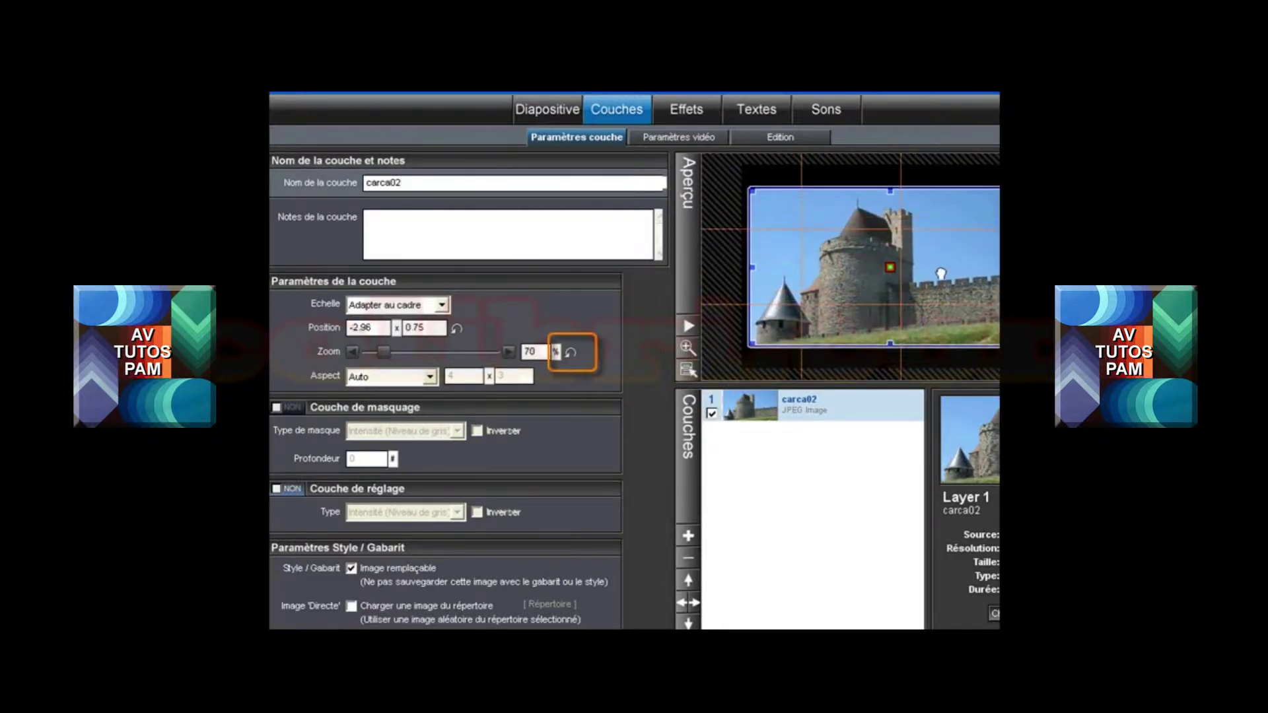
click(572, 354)
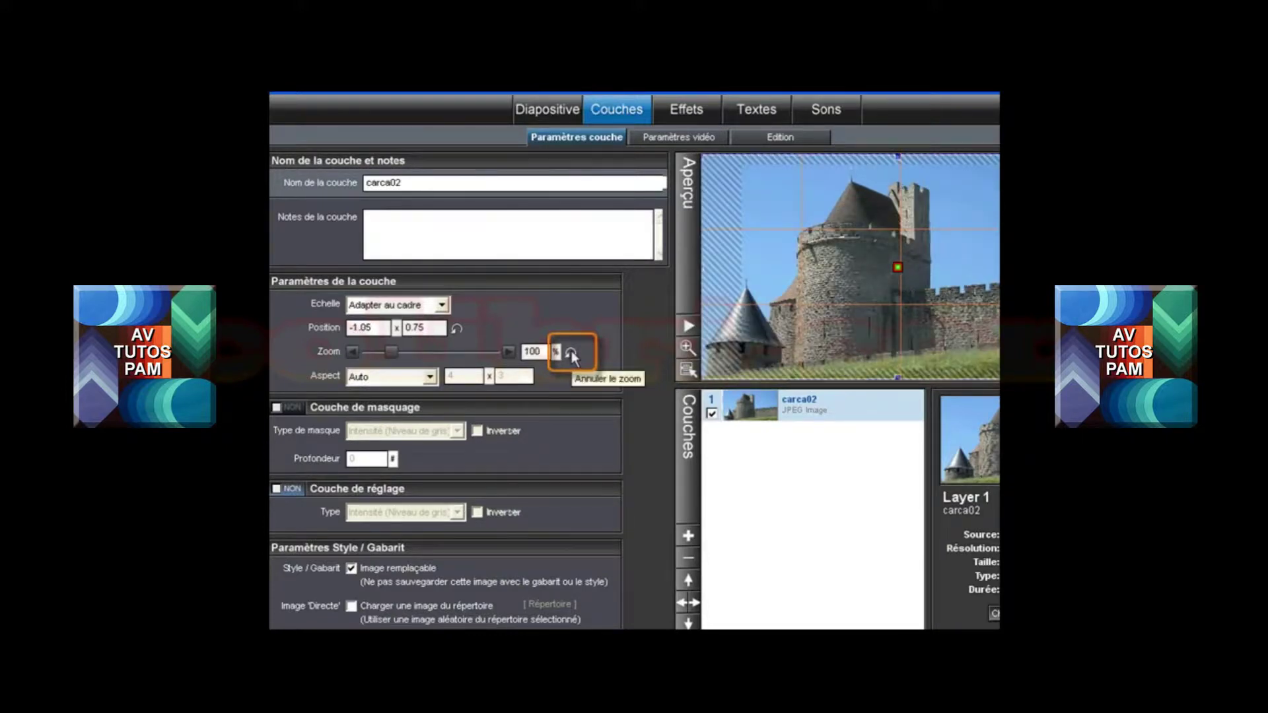
scroll(864, 296, down, 3)
right_click(861, 300)
click(806, 538)
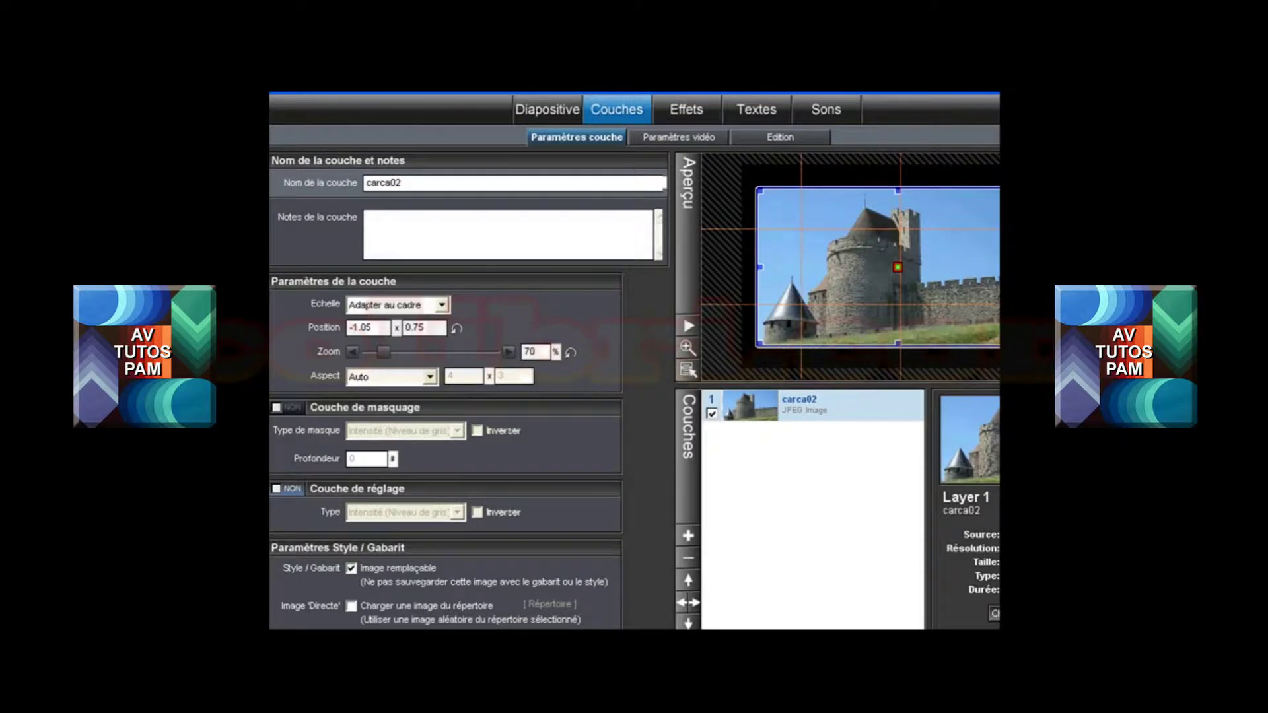
Add the Bear.wmv video as a new layer, show its video settings and shrink it over the carca02 image
click(687, 537)
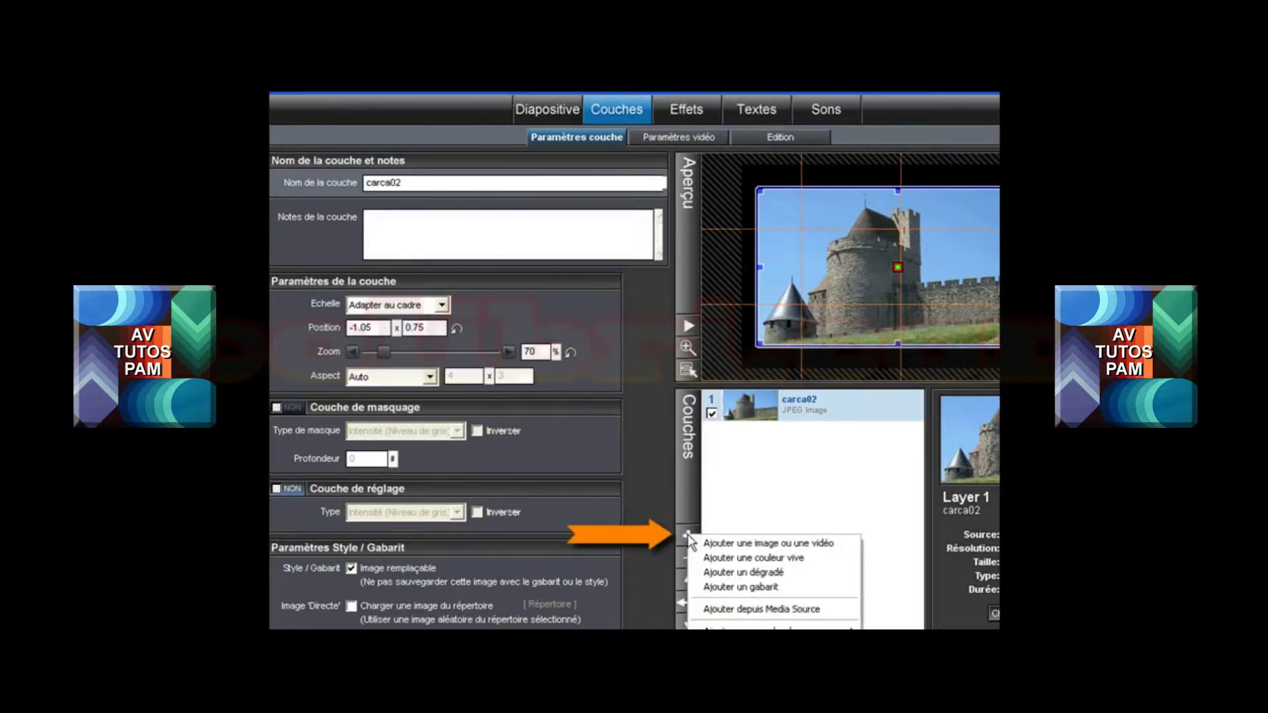
click(734, 545)
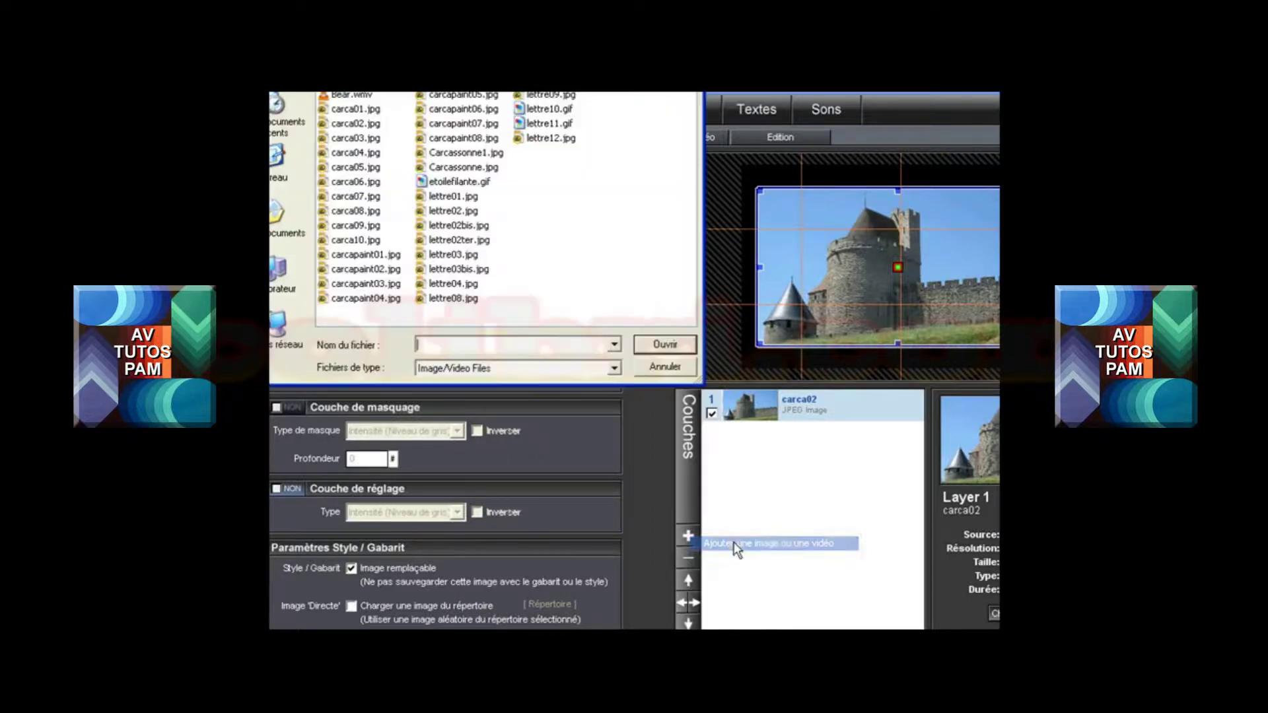
click(352, 96)
click(644, 345)
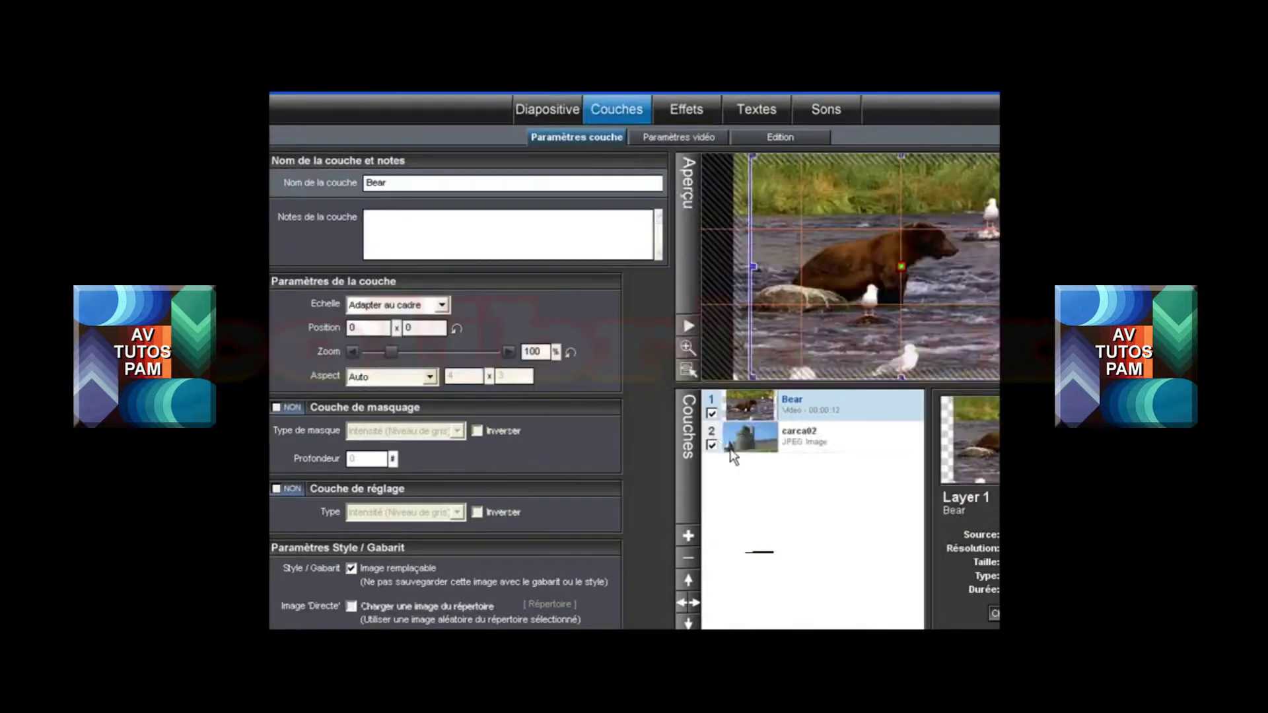
click(649, 139)
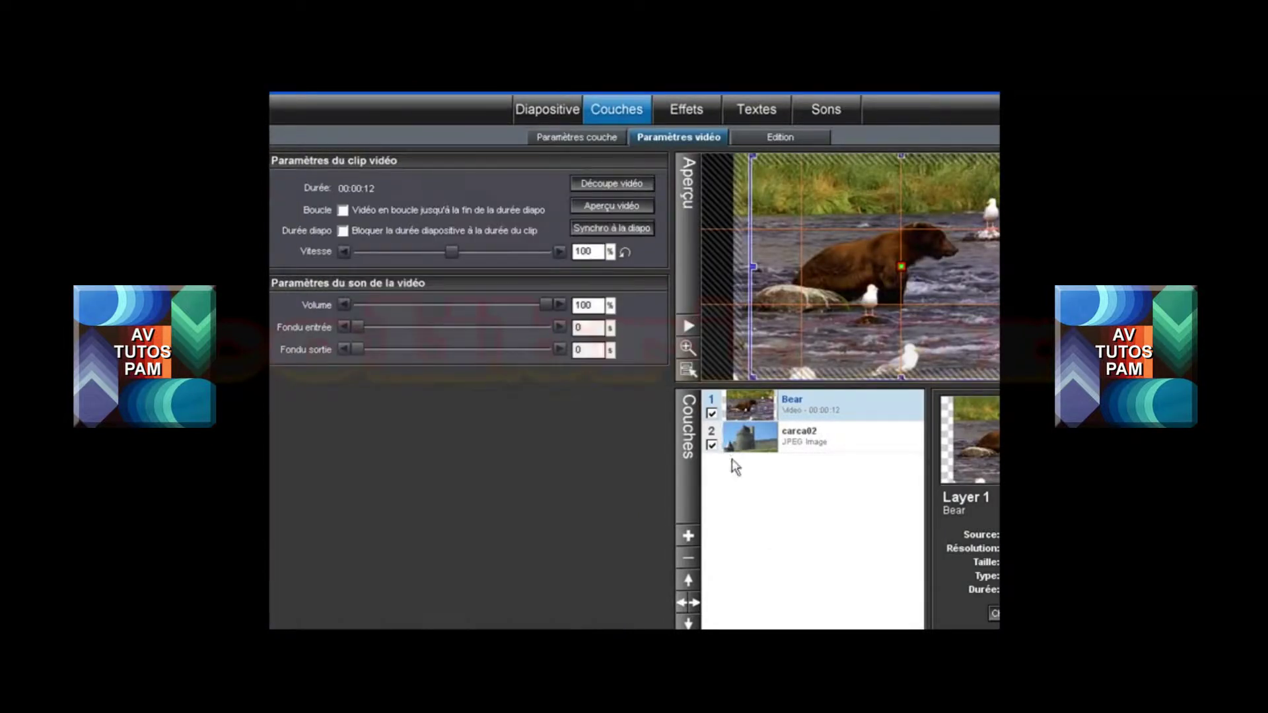
scroll(836, 236, down, 5)
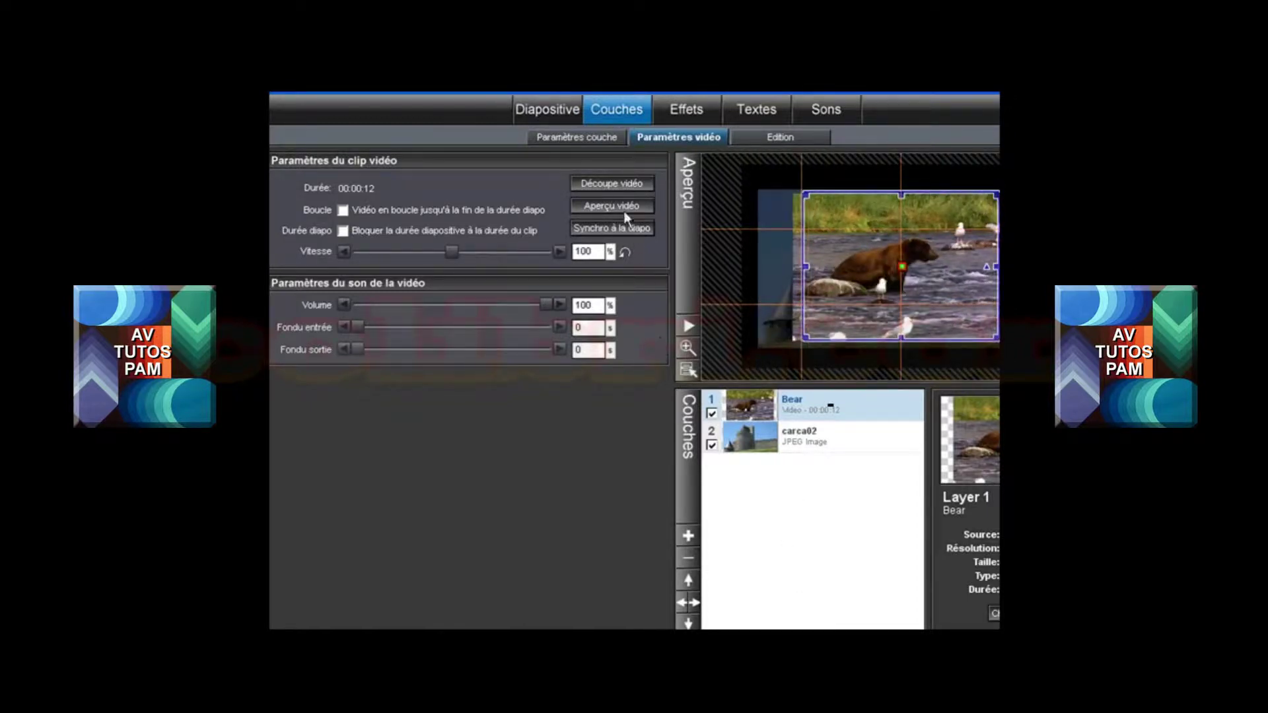
Trim the Bear video clip to start at 1.032 s and end at 3.278 s
click(623, 183)
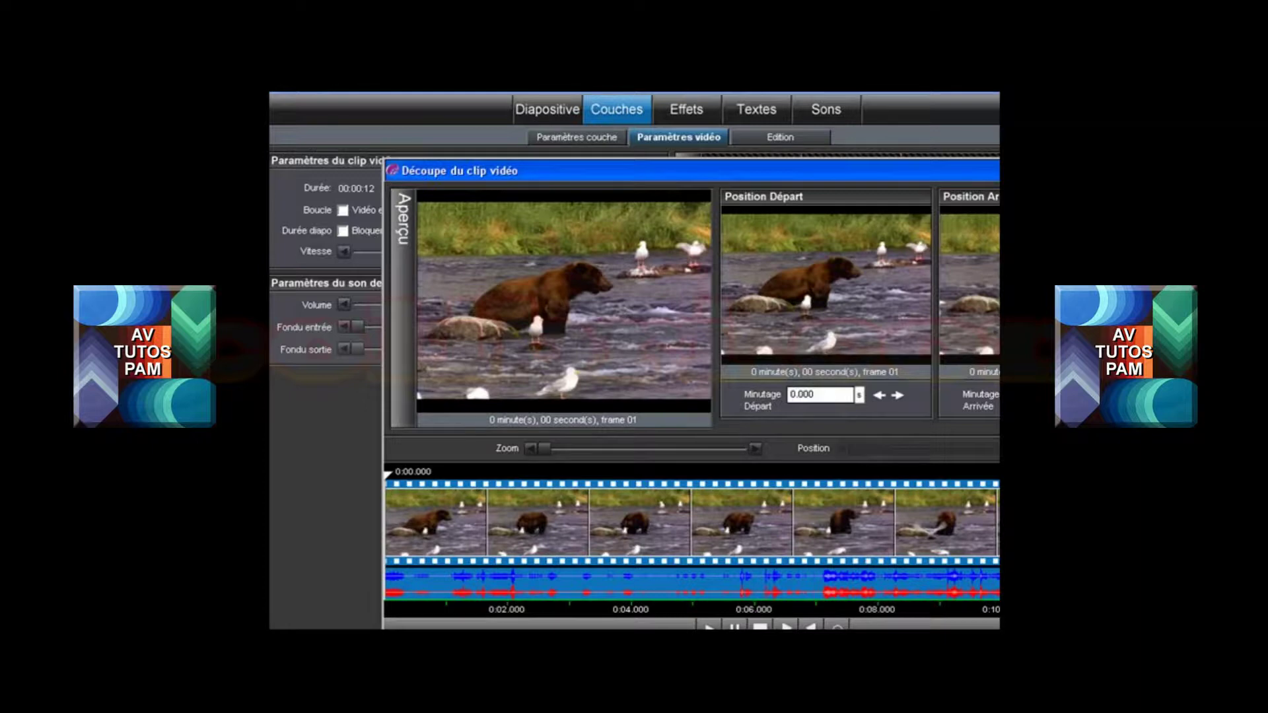
drag(813, 177, 718, 137)
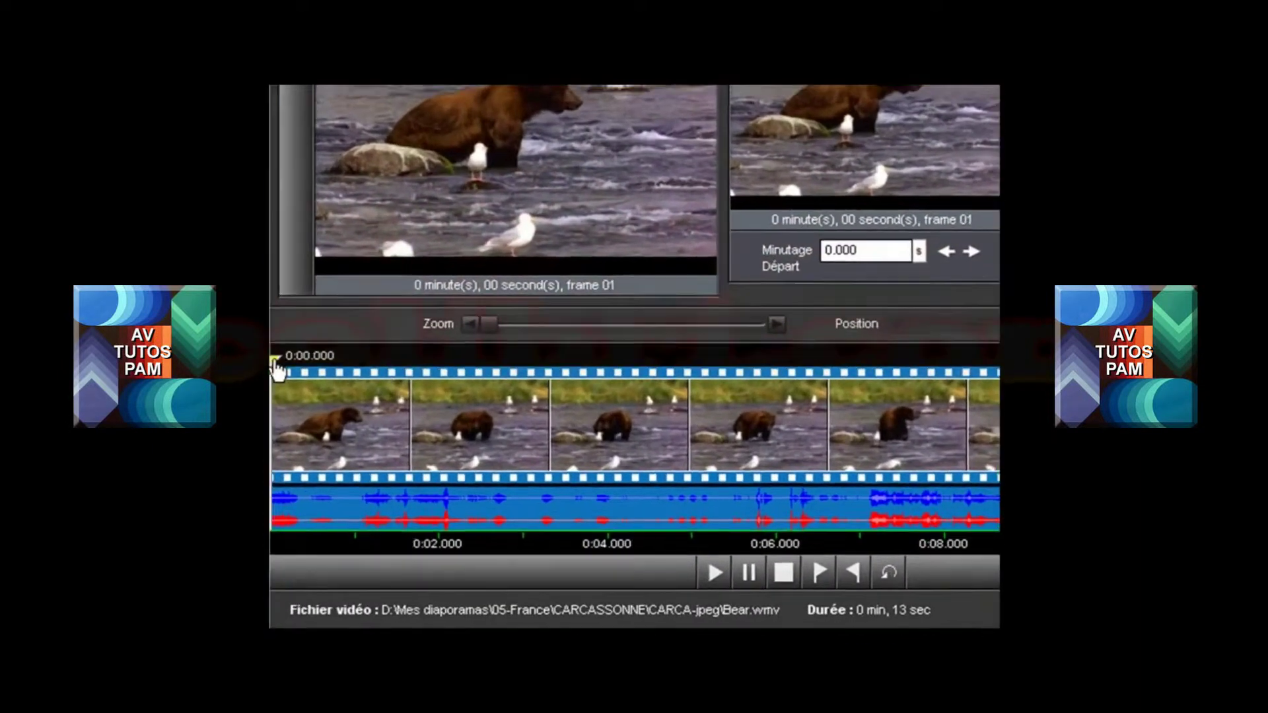
mouse_move(275, 370)
mouse_down()
mouse_move(383, 365)
mouse_move(363, 365)
mouse_up()
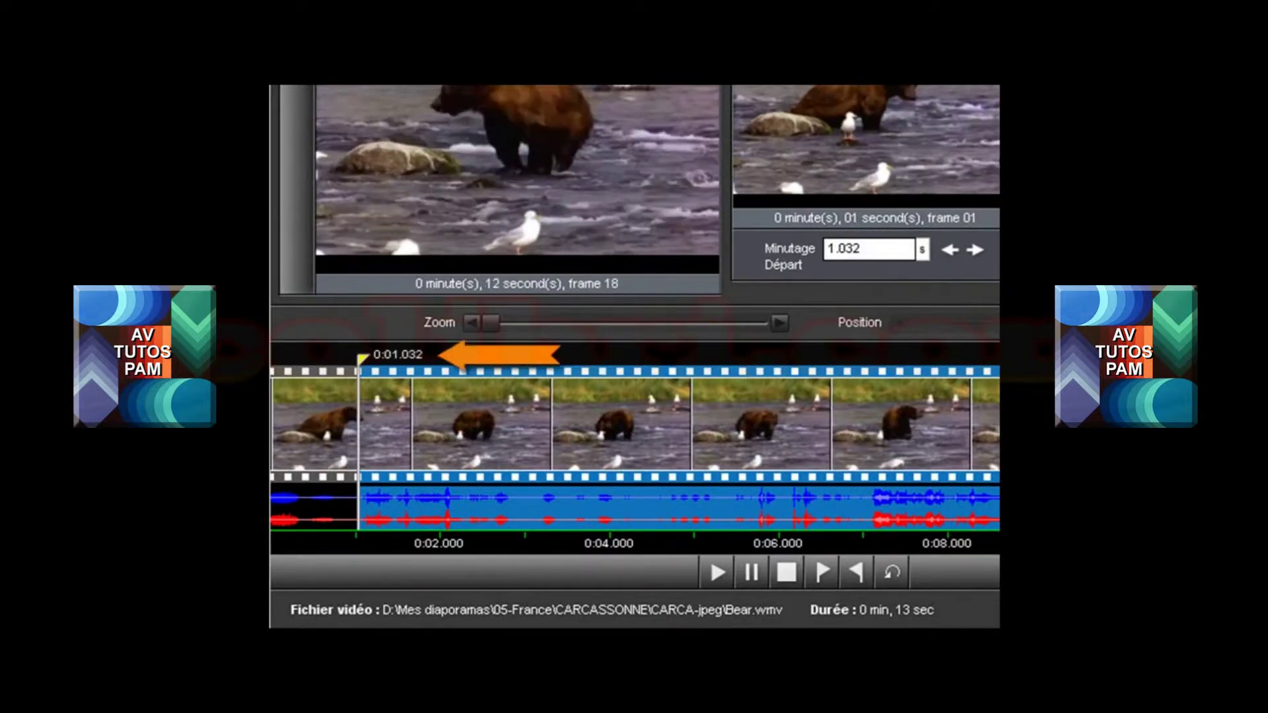
click(821, 360)
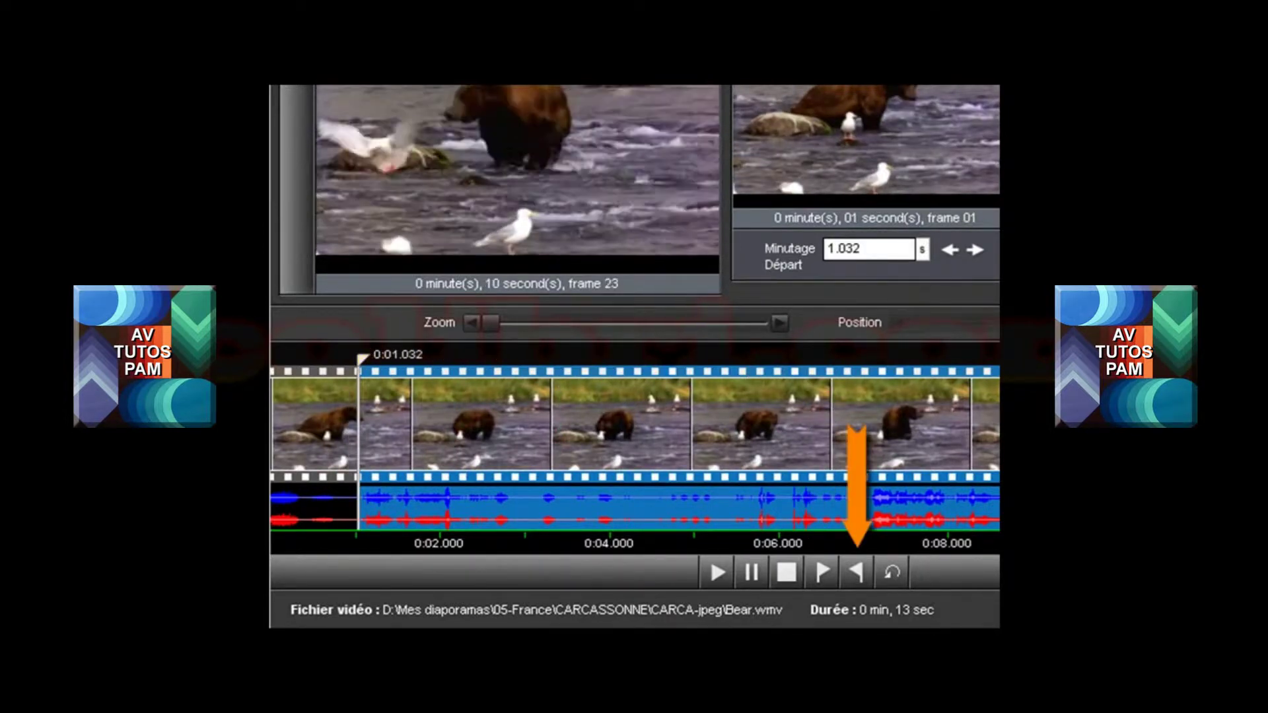
drag(821, 359, 544, 365)
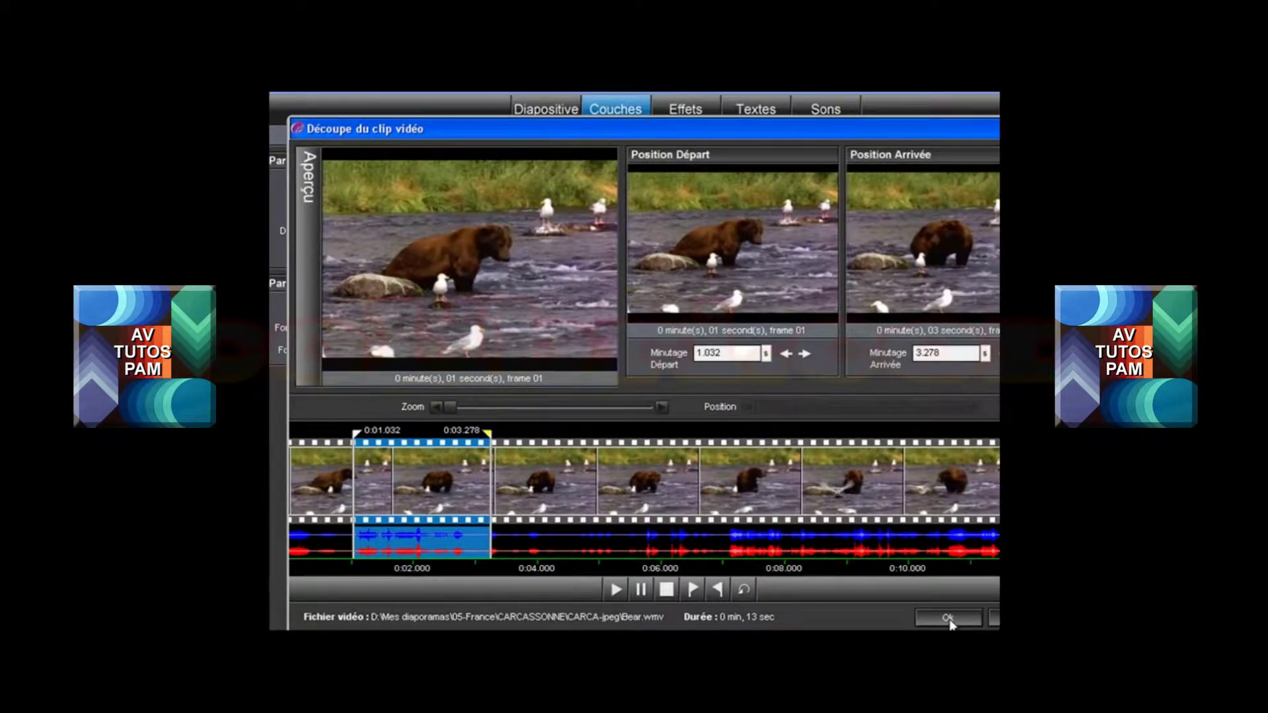
click(948, 618)
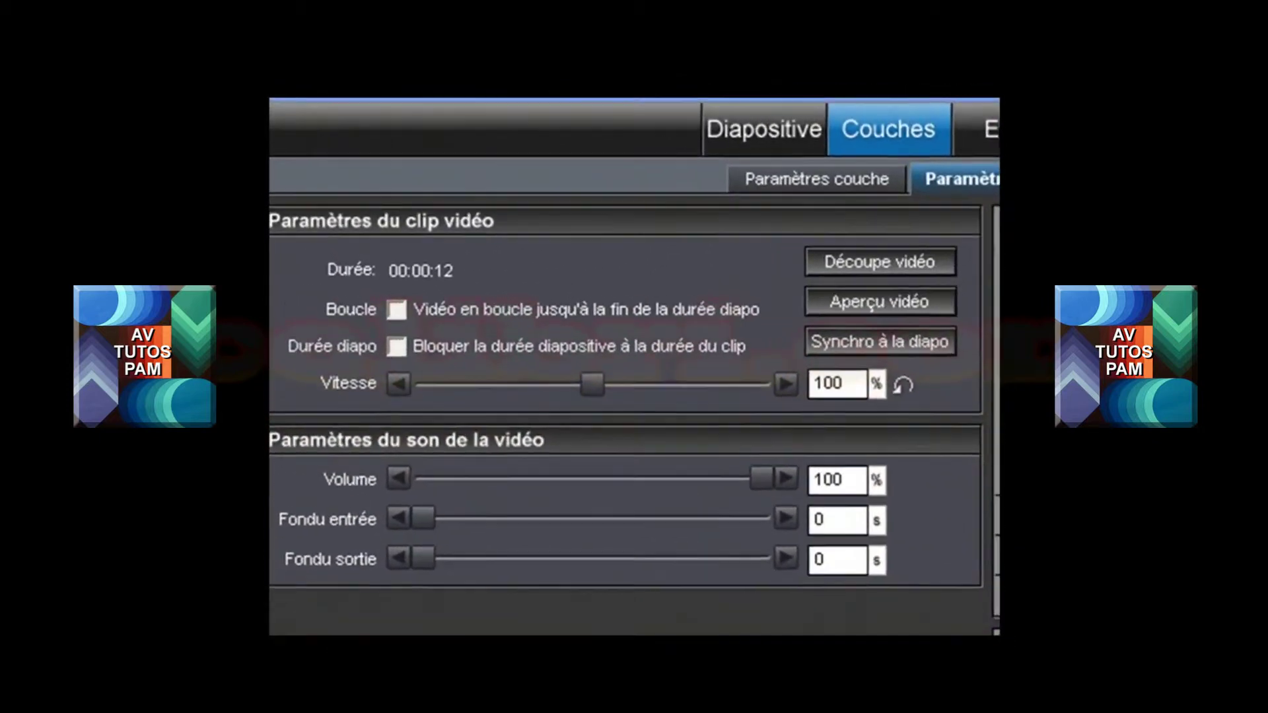
Try looping the Bear video until the end of the slide and locking the slide duration to the clip duration
click(400, 312)
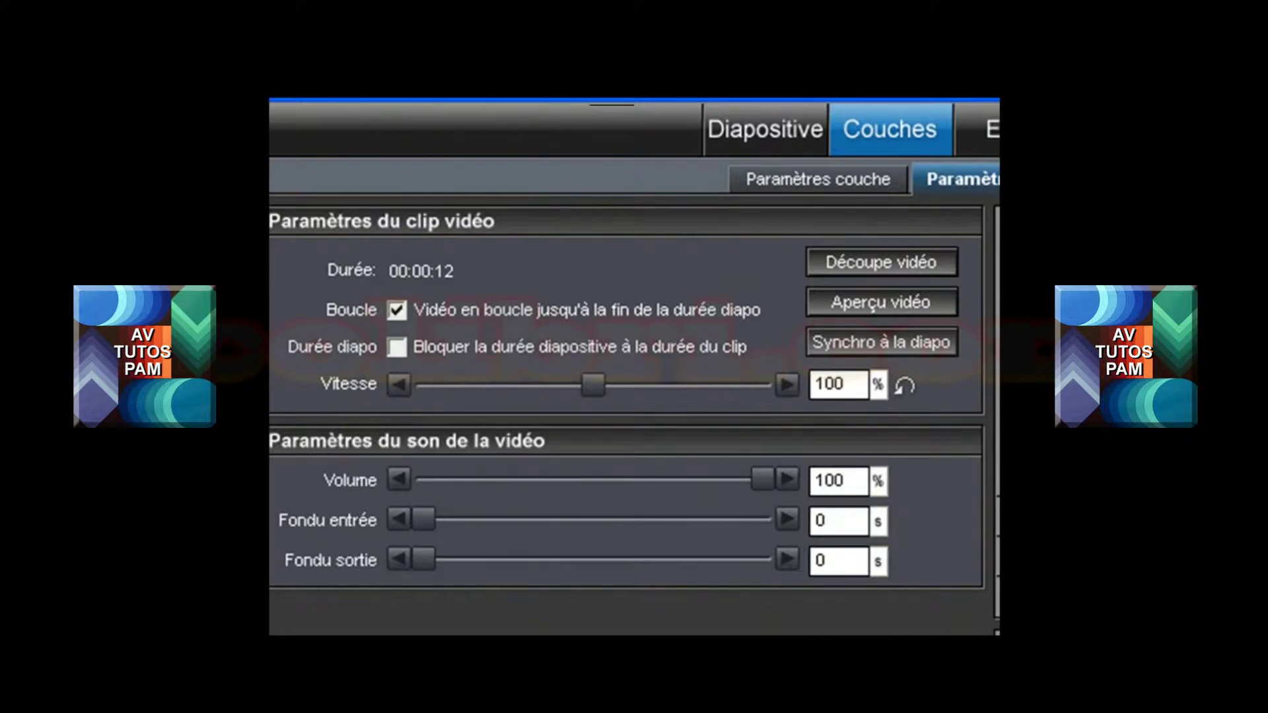
click(398, 348)
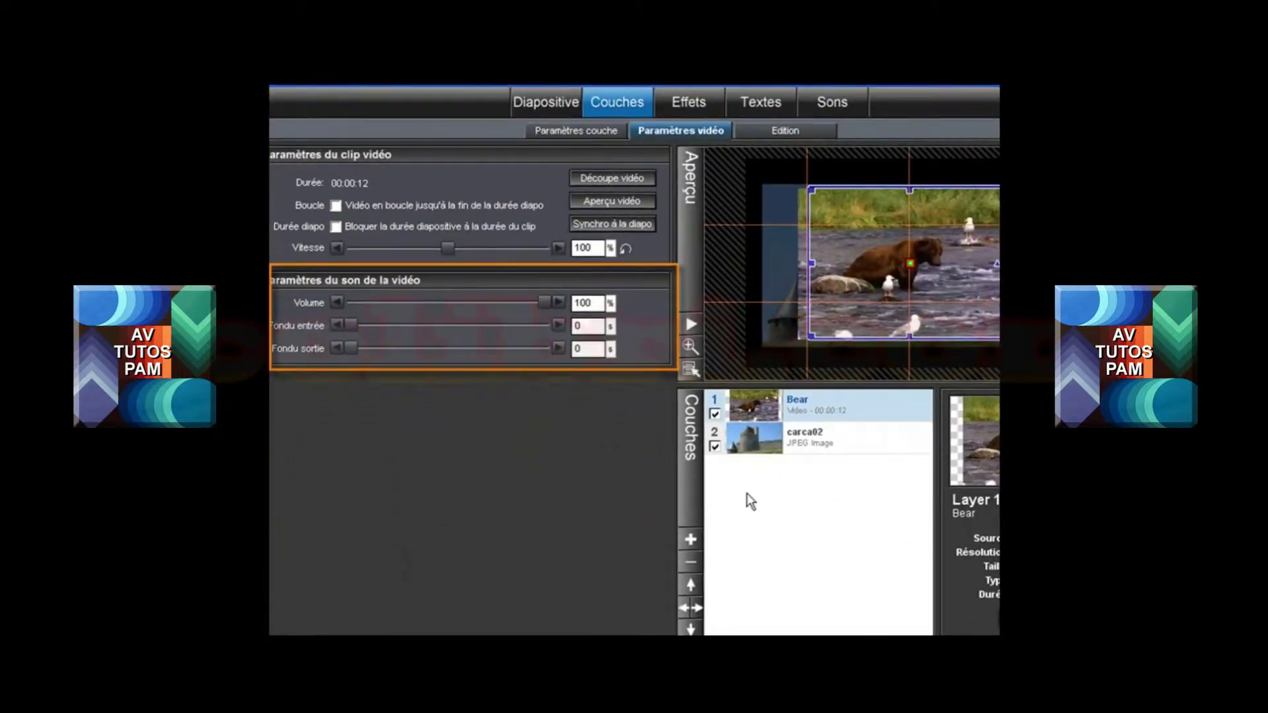
Hide the Bear video layer and open the editing settings of the carca02 layer
click(715, 414)
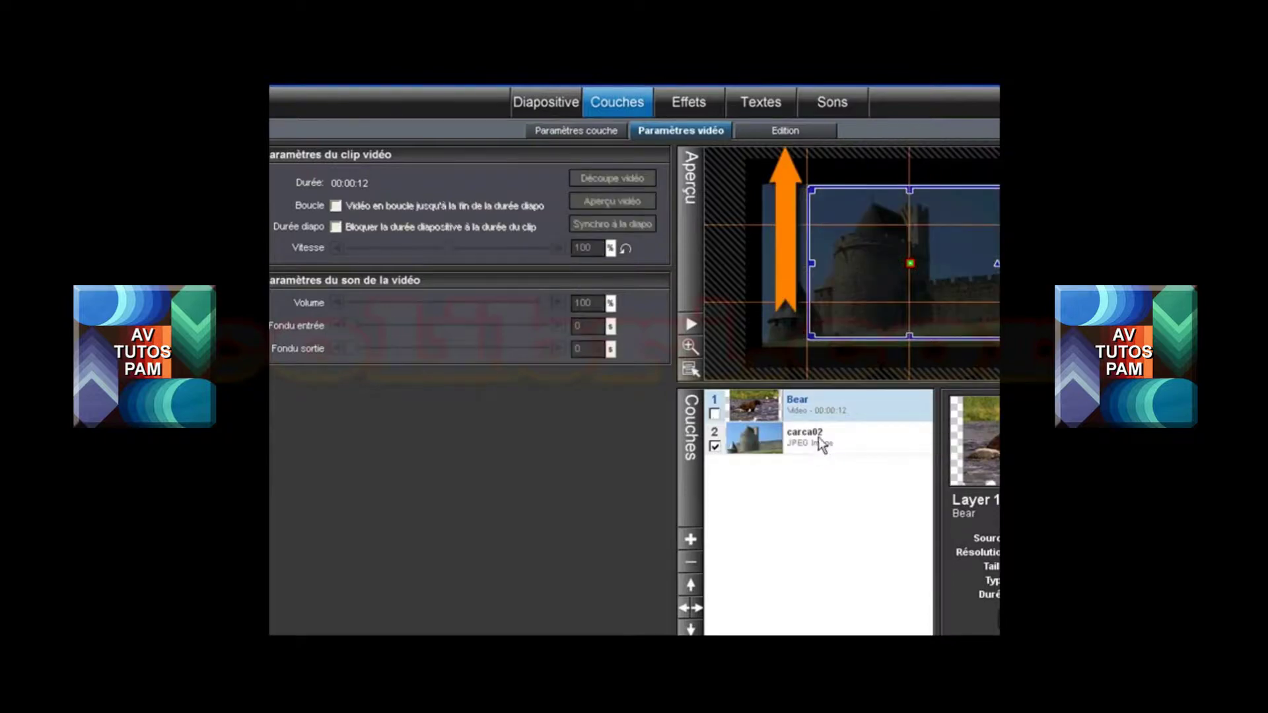
click(826, 436)
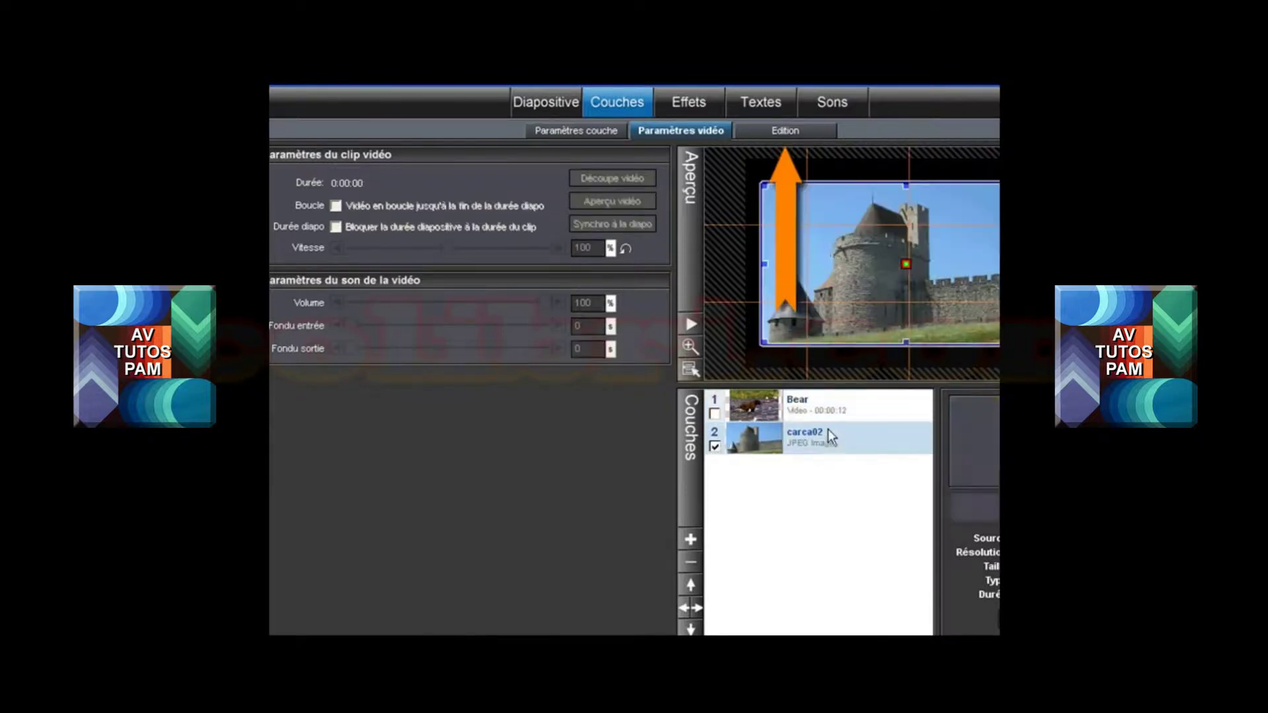
click(786, 132)
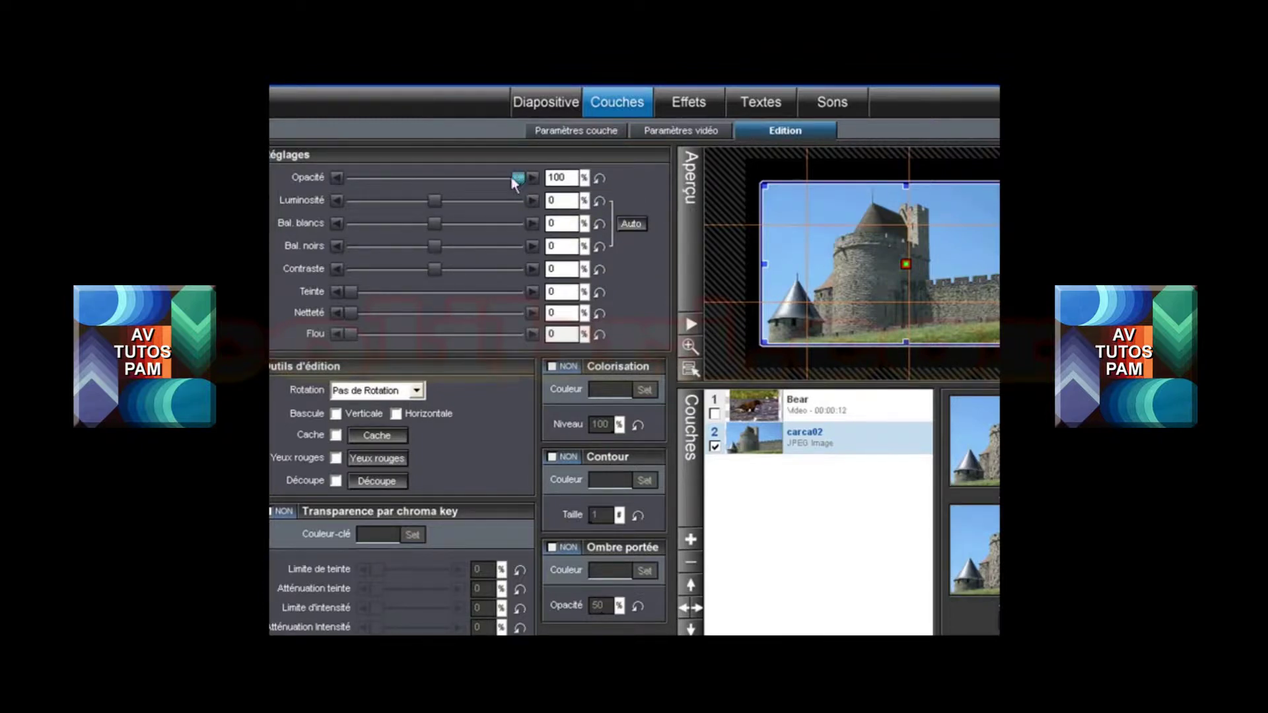
Set the carca02 layer's brightness to 13 % and contrast to 23 %, then try a hue of 52 % and reset it
mouse_move(511, 177)
mouse_down()
mouse_move(417, 176)
mouse_move(529, 176)
mouse_up()
click(533, 177)
drag(418, 201, 445, 199)
mouse_move(436, 268)
mouse_down()
mouse_move(388, 272)
mouse_move(472, 273)
mouse_move(454, 274)
mouse_up()
drag(350, 295, 435, 299)
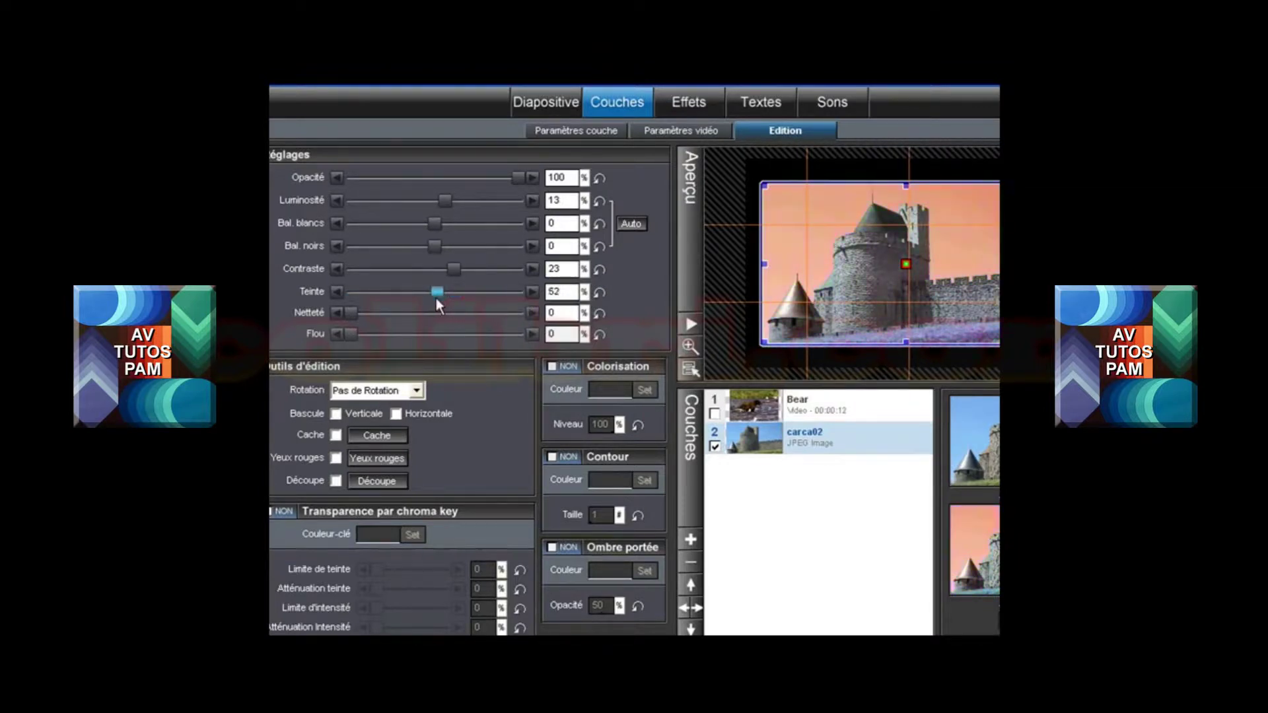
click(599, 292)
Try a 68 % blur on the carca02 layer, then reset its blur, contrast and brightness
drag(348, 335, 463, 336)
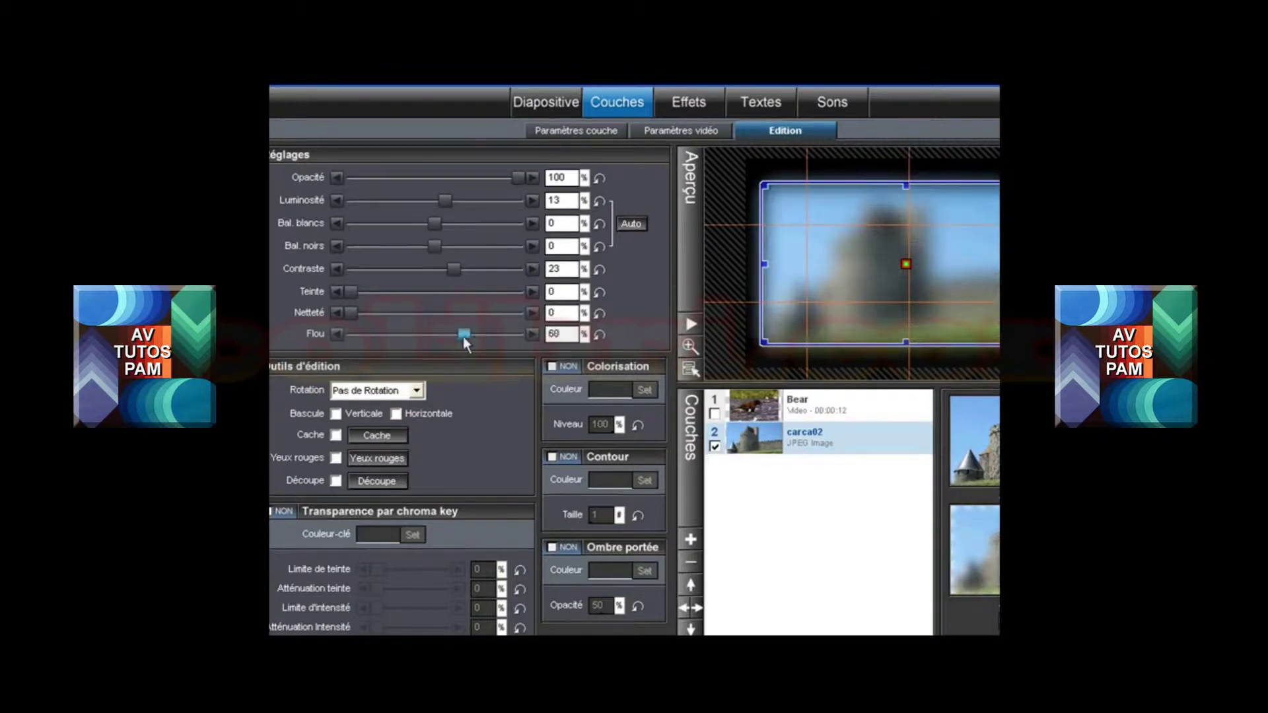
click(601, 335)
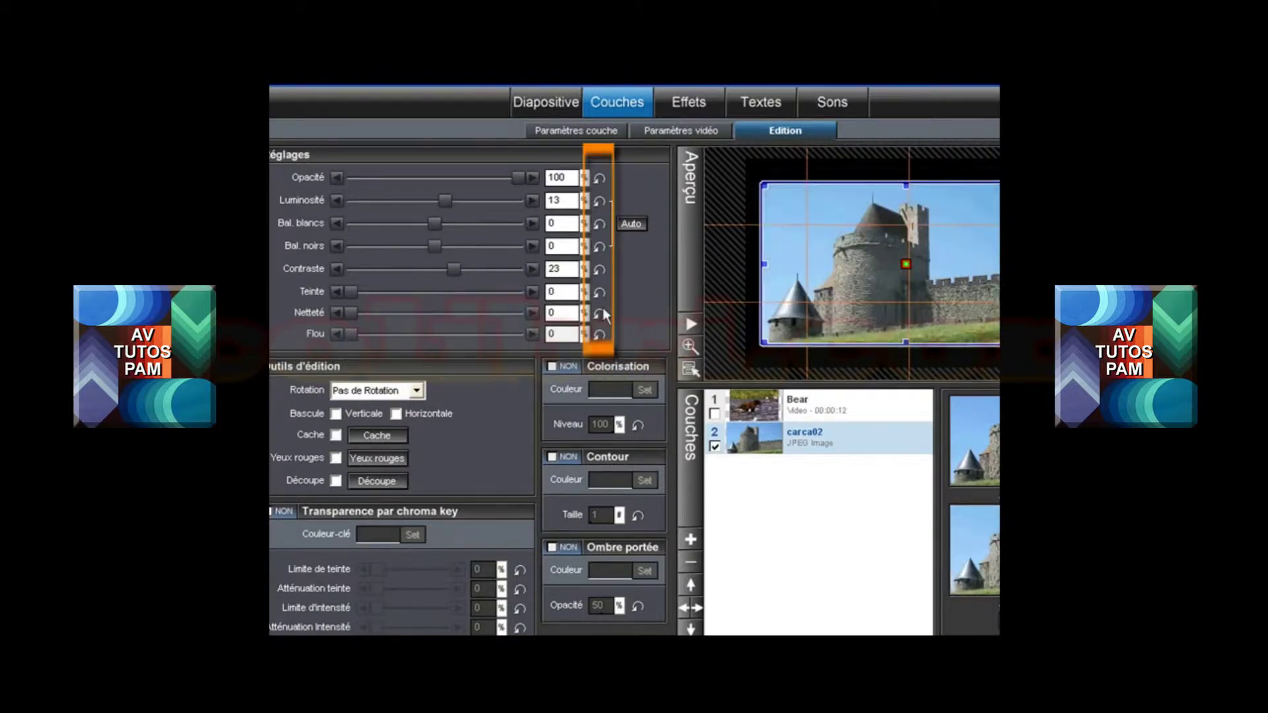
click(601, 269)
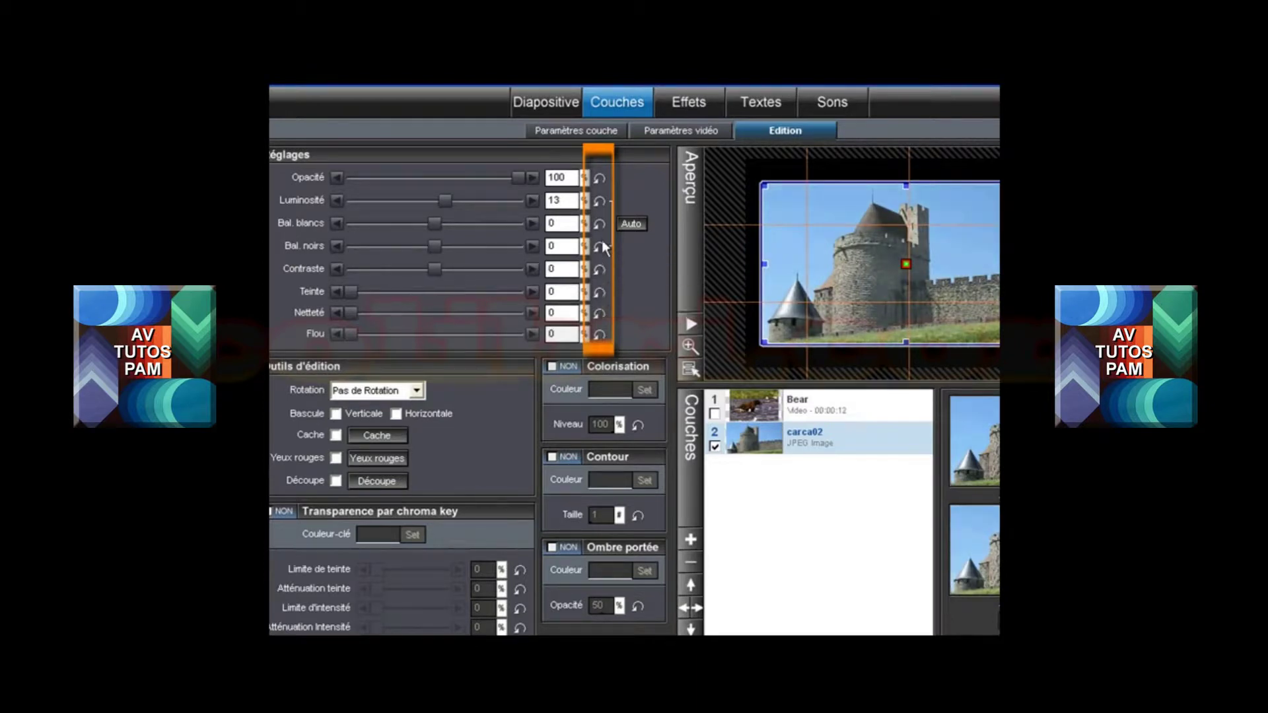
click(600, 200)
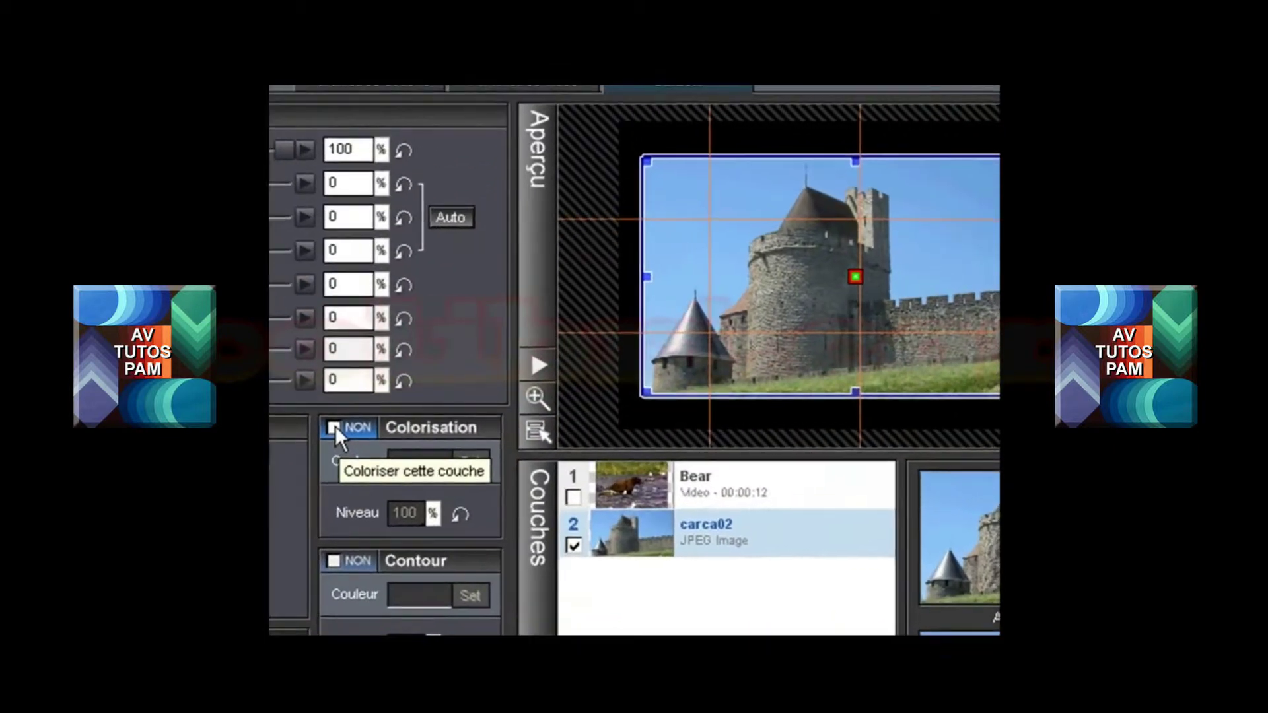
Try colorising the carca02 layer in red, then turn colorisation off
click(333, 428)
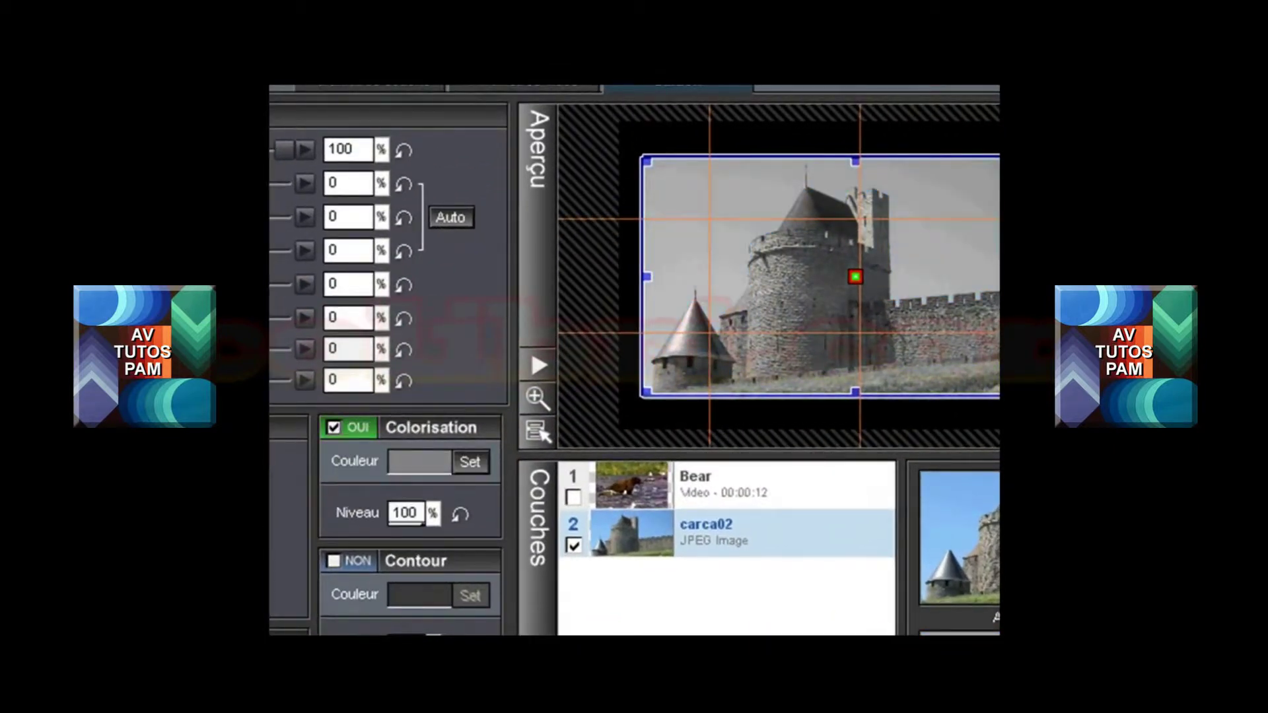
click(469, 462)
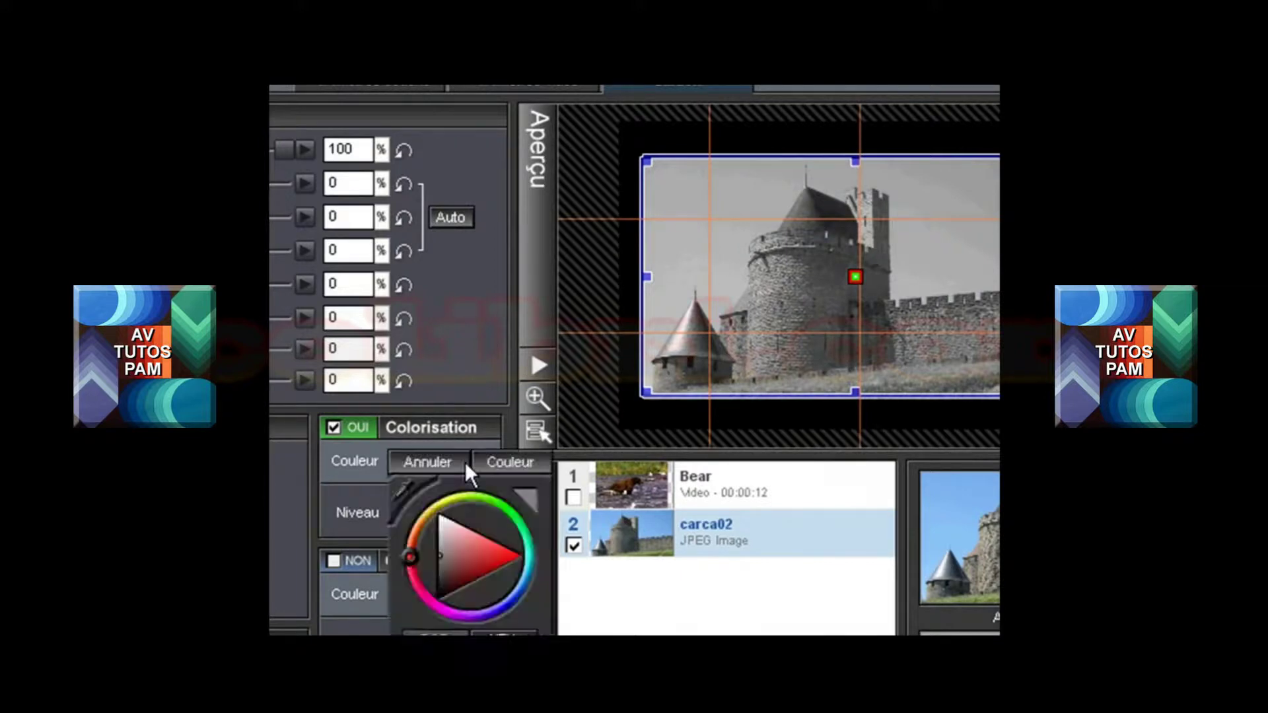
click(504, 552)
mouse_move(503, 552)
mouse_down()
mouse_move(451, 551)
mouse_move(486, 556)
mouse_up()
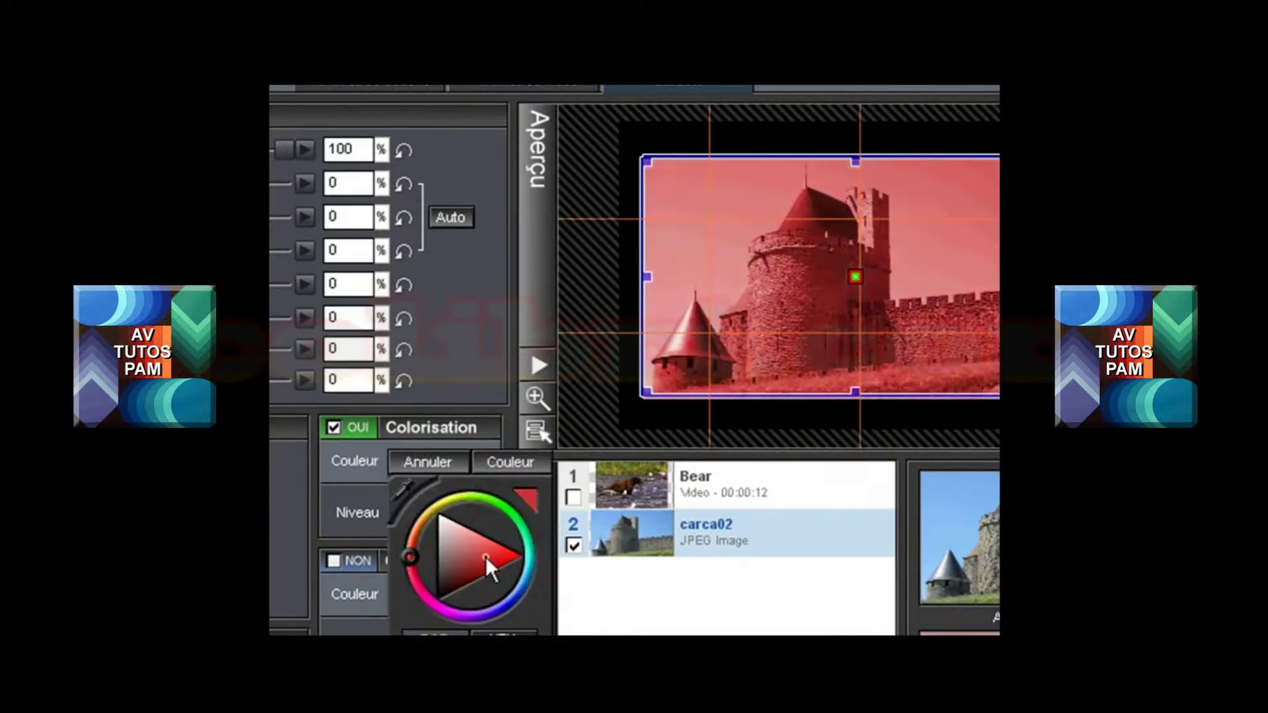
click(514, 464)
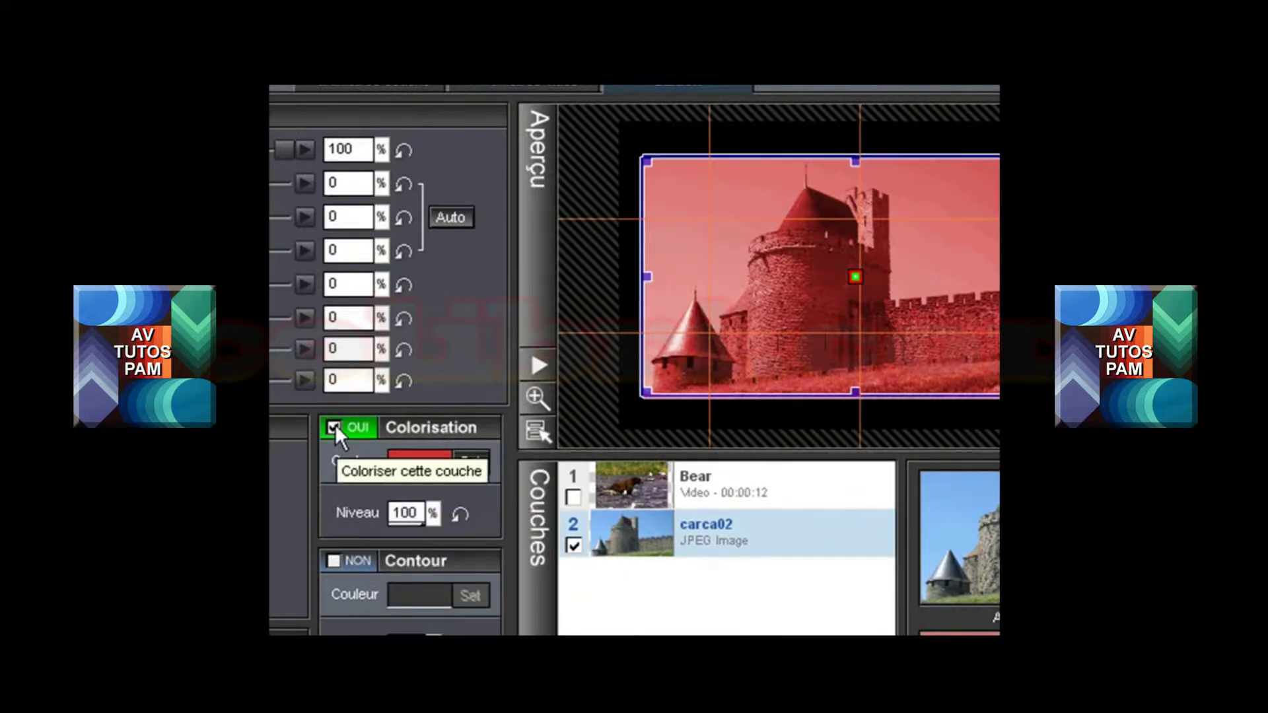
click(334, 428)
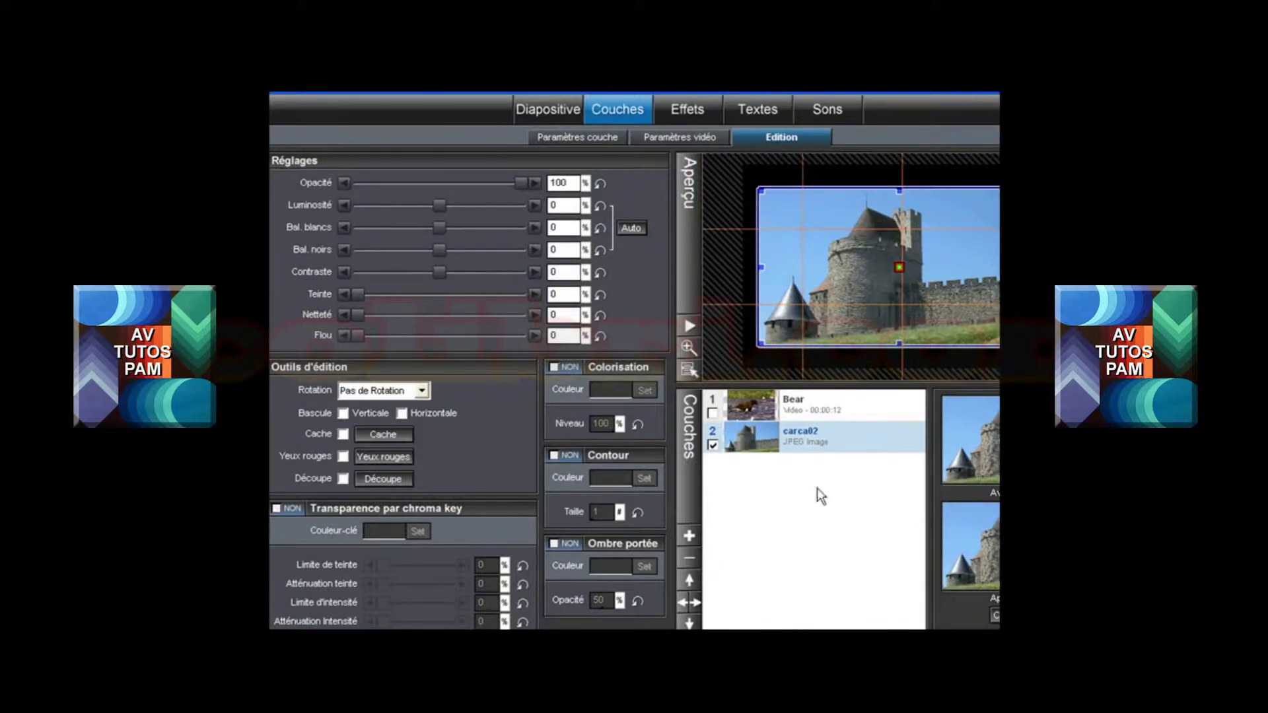
Scale the carca02 image down slightly and enable a white outline of size 1 around it
scroll(844, 276, down, 1)
scroll(845, 275, up, 3)
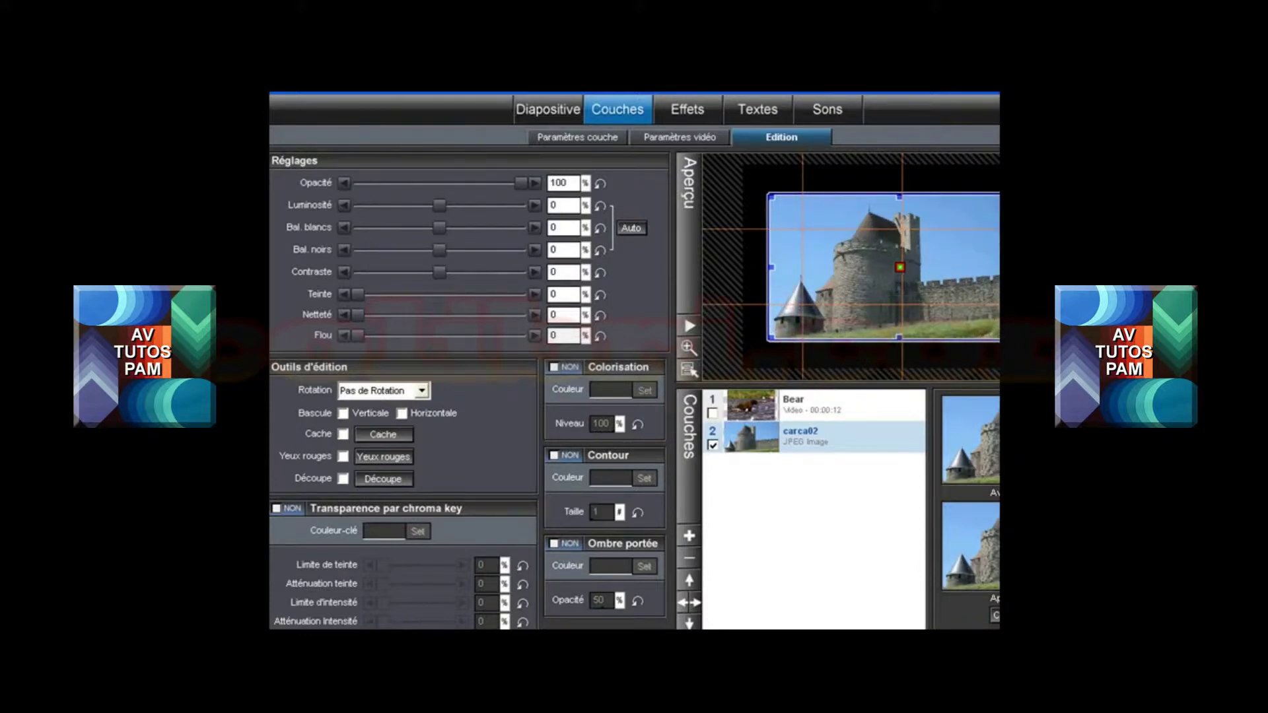
click(553, 456)
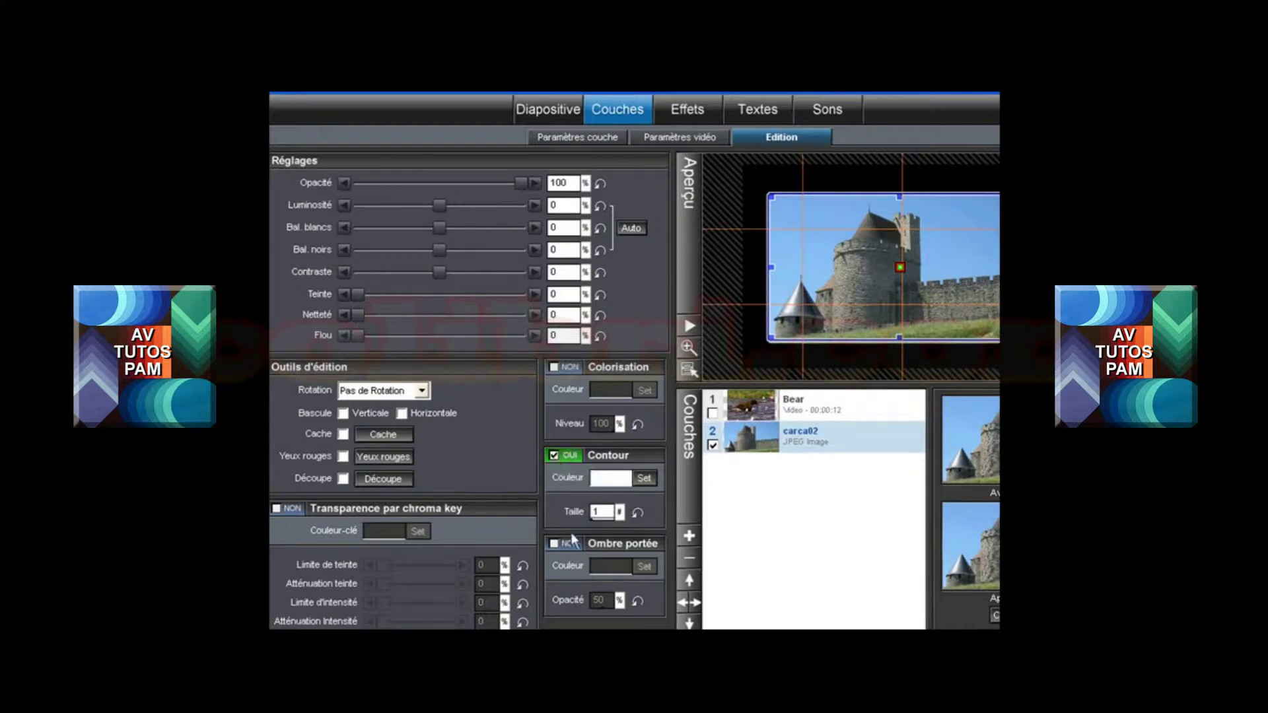
Try sampling a different colour for the carca02 layer's outline with the eyedropper
click(648, 474)
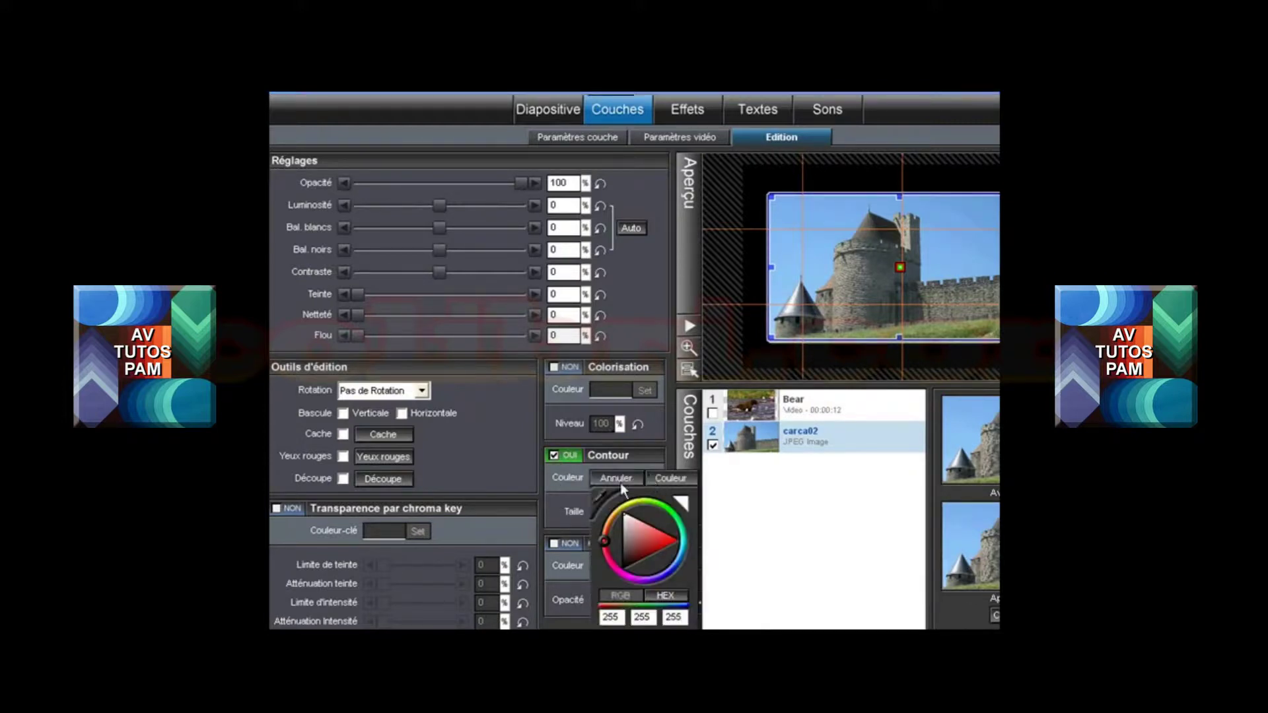
click(599, 499)
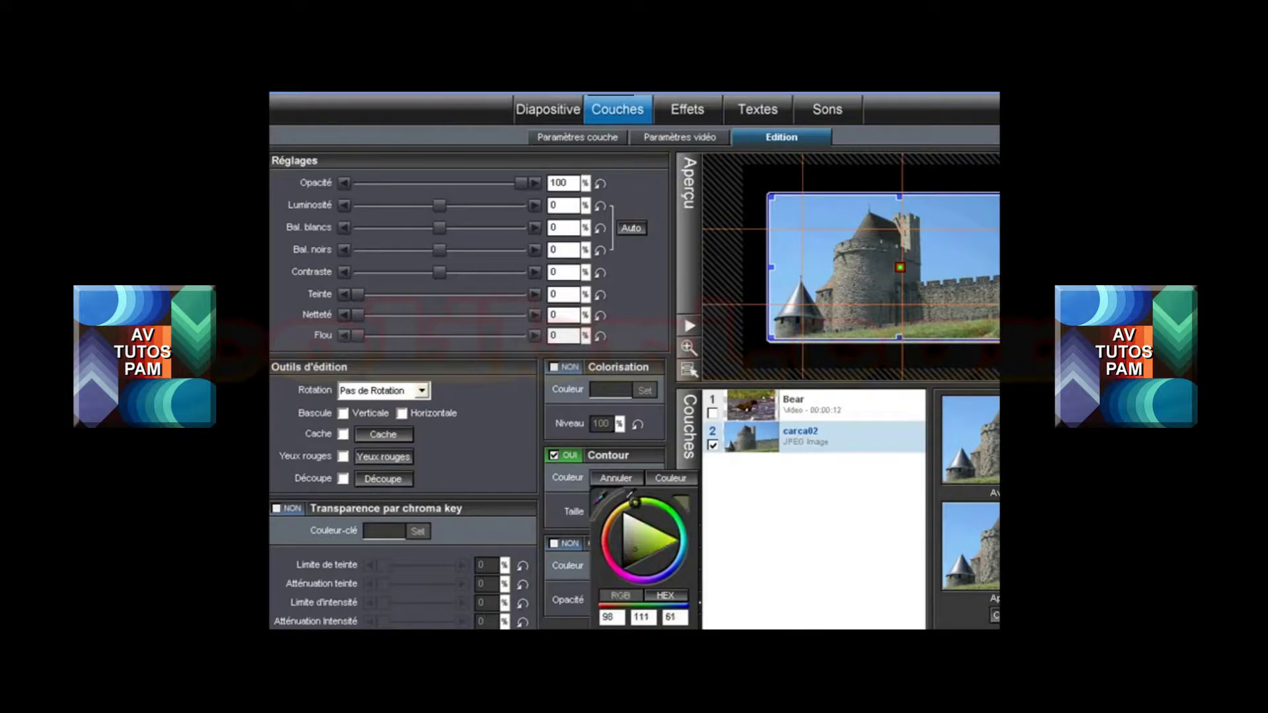
click(773, 509)
click(671, 478)
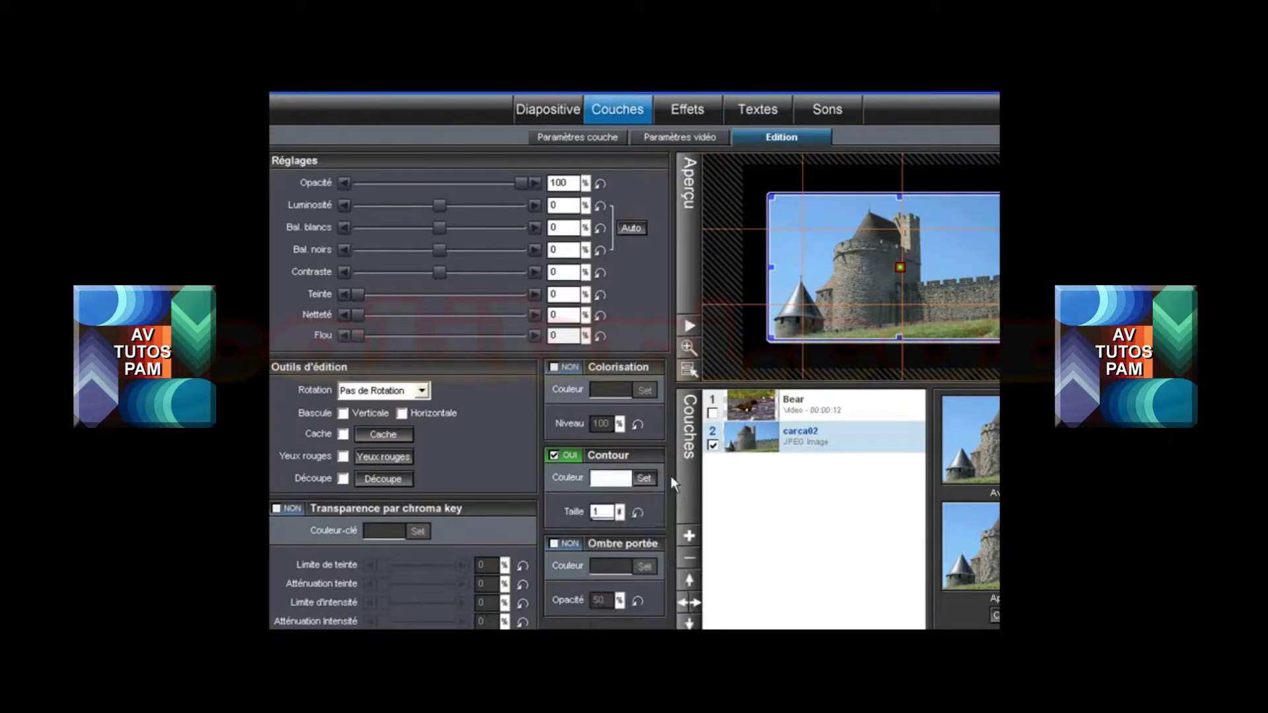
Set the size of the carca02 layer's outline to 3
click(598, 518)
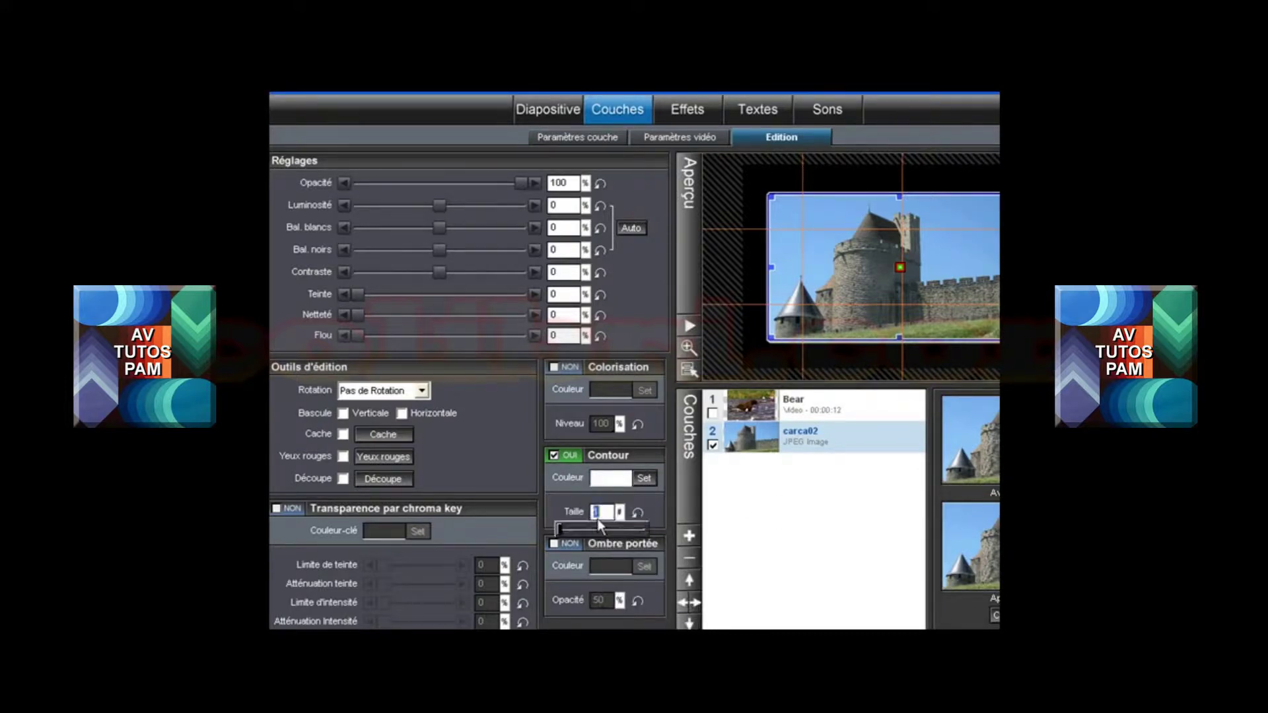
click(601, 532)
click(603, 532)
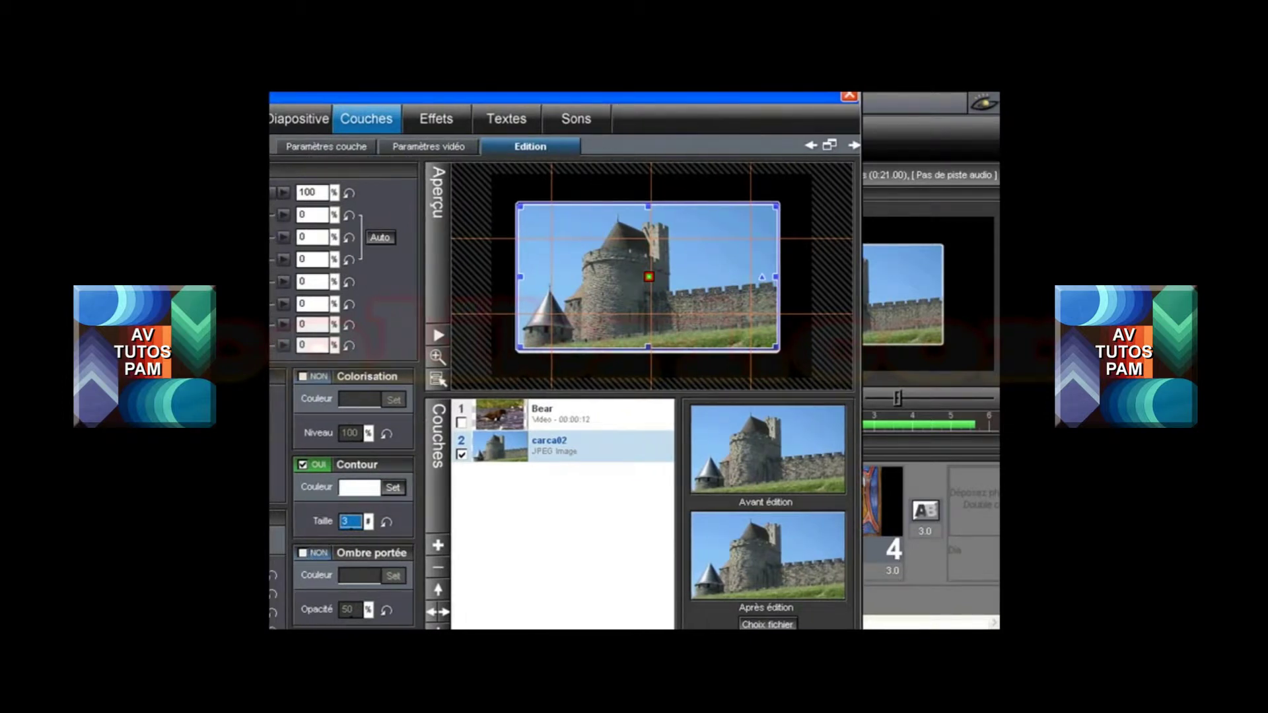
Enable a drop shadow on the carca02 layer, coloured red and with 100 % opacity
drag(618, 99, 603, 69)
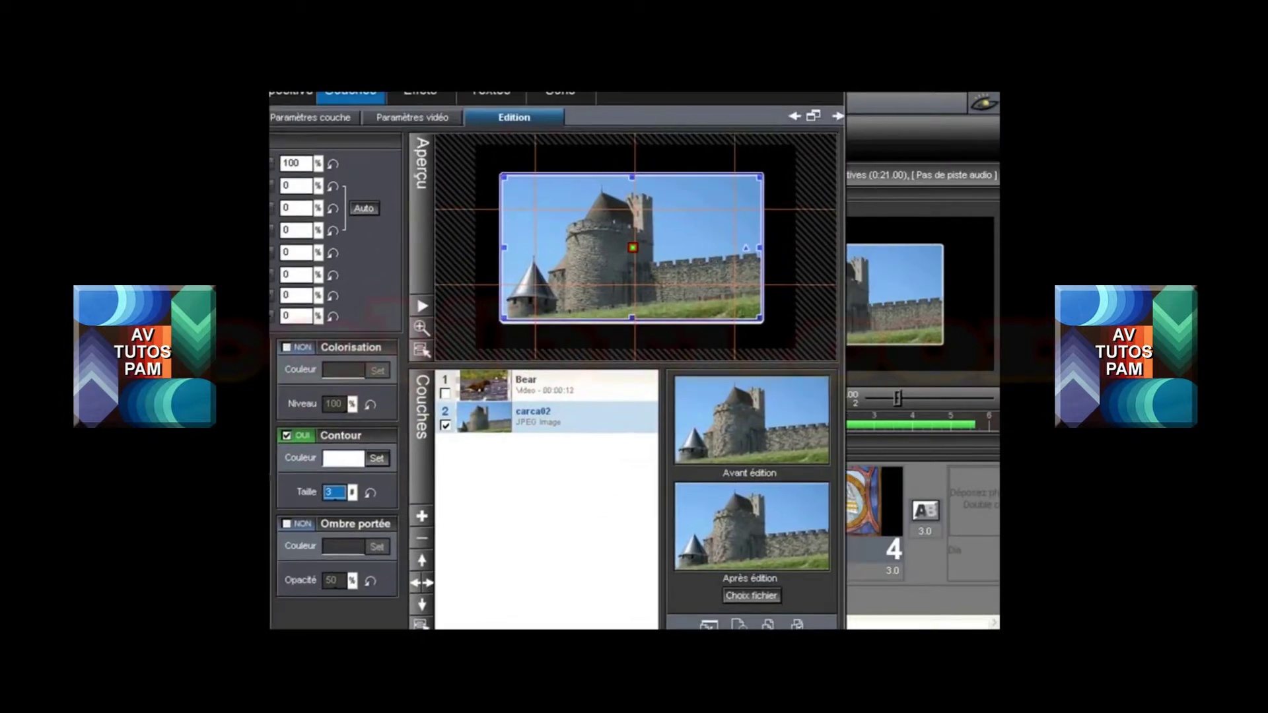
click(286, 524)
click(377, 549)
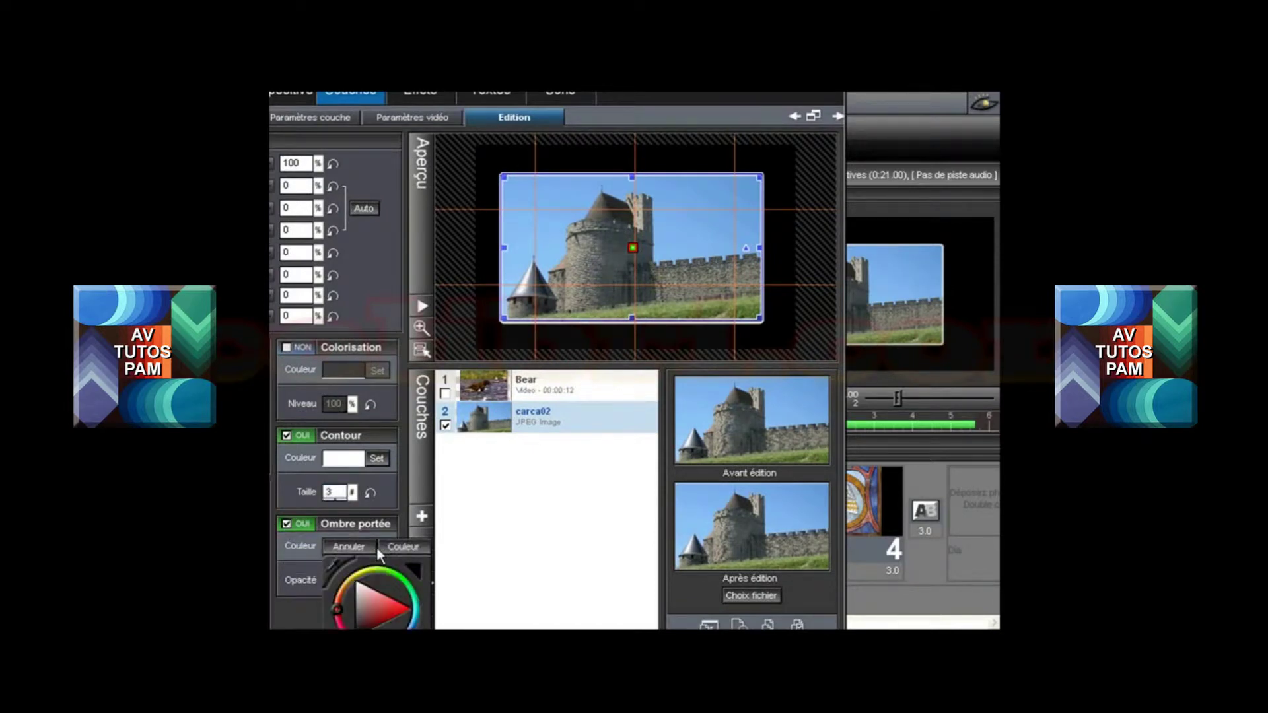
click(401, 610)
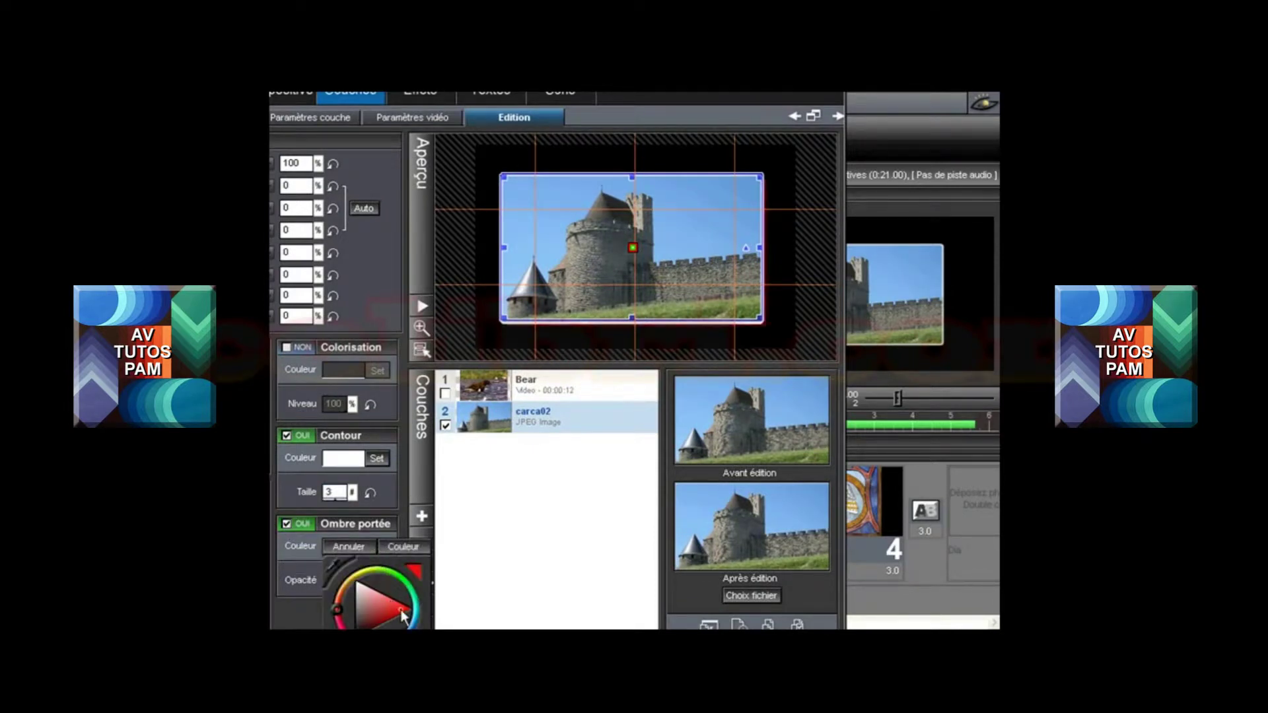
click(403, 547)
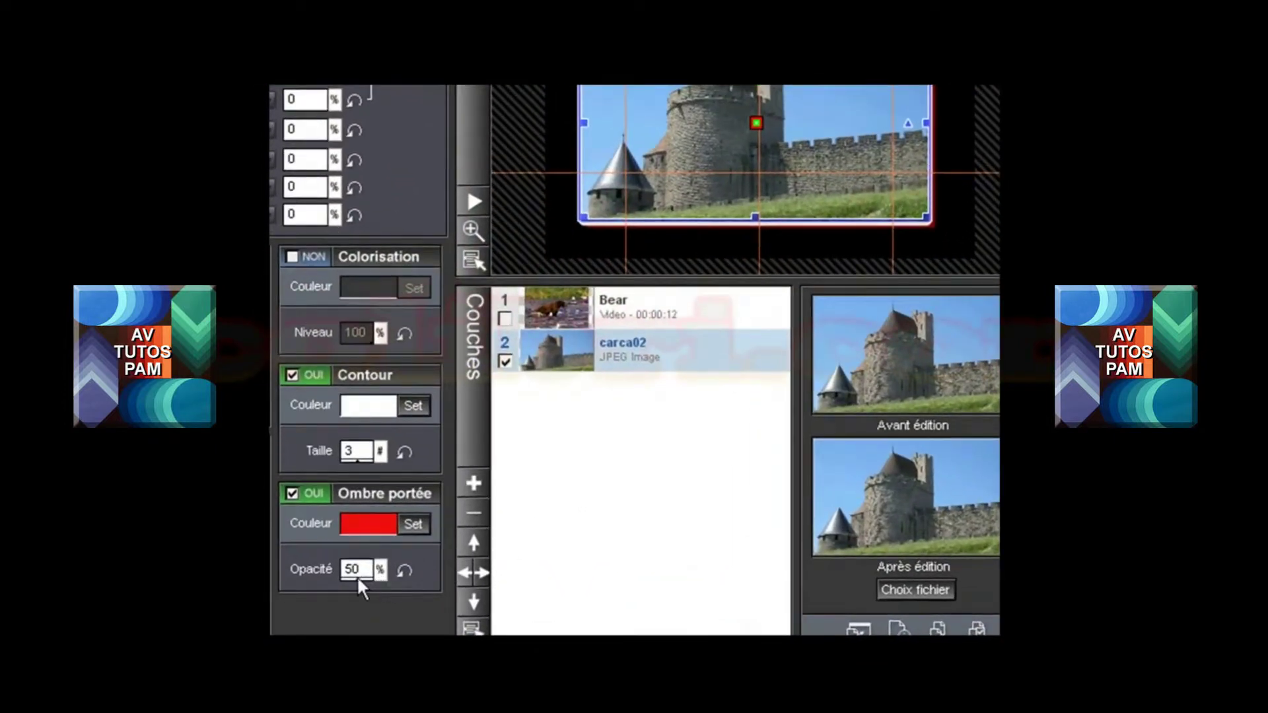
click(357, 576)
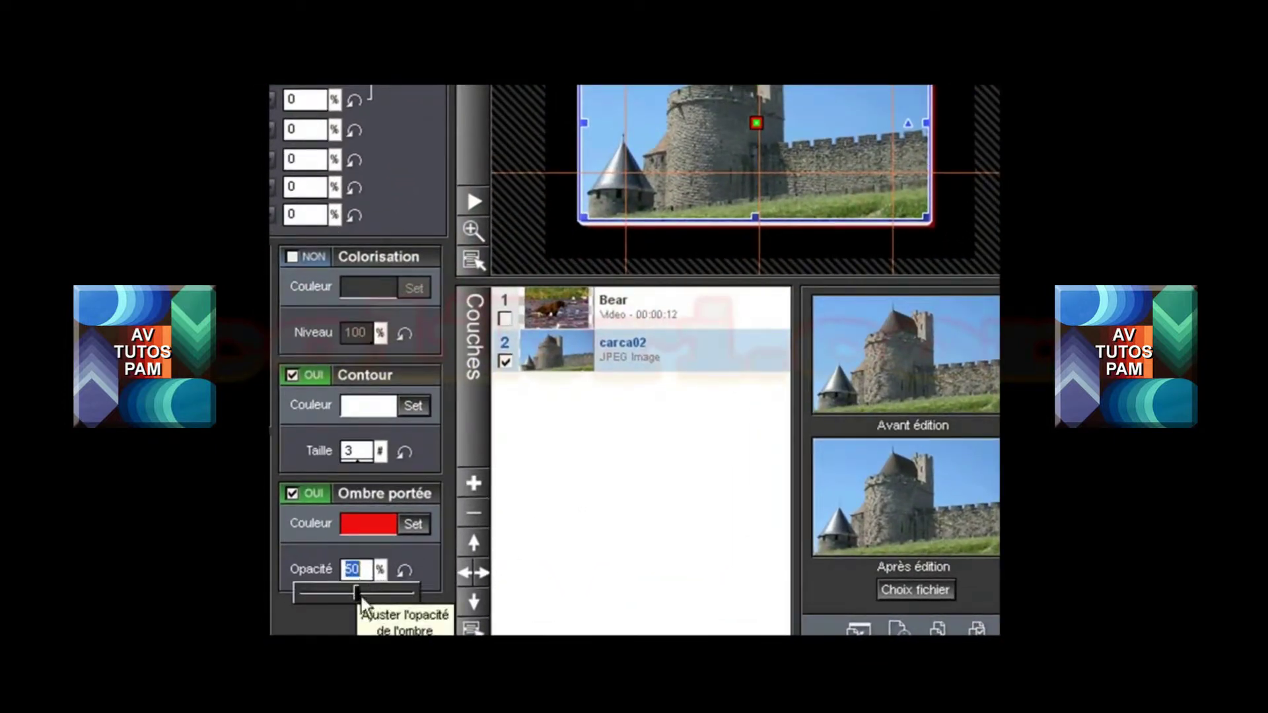
drag(362, 597, 432, 593)
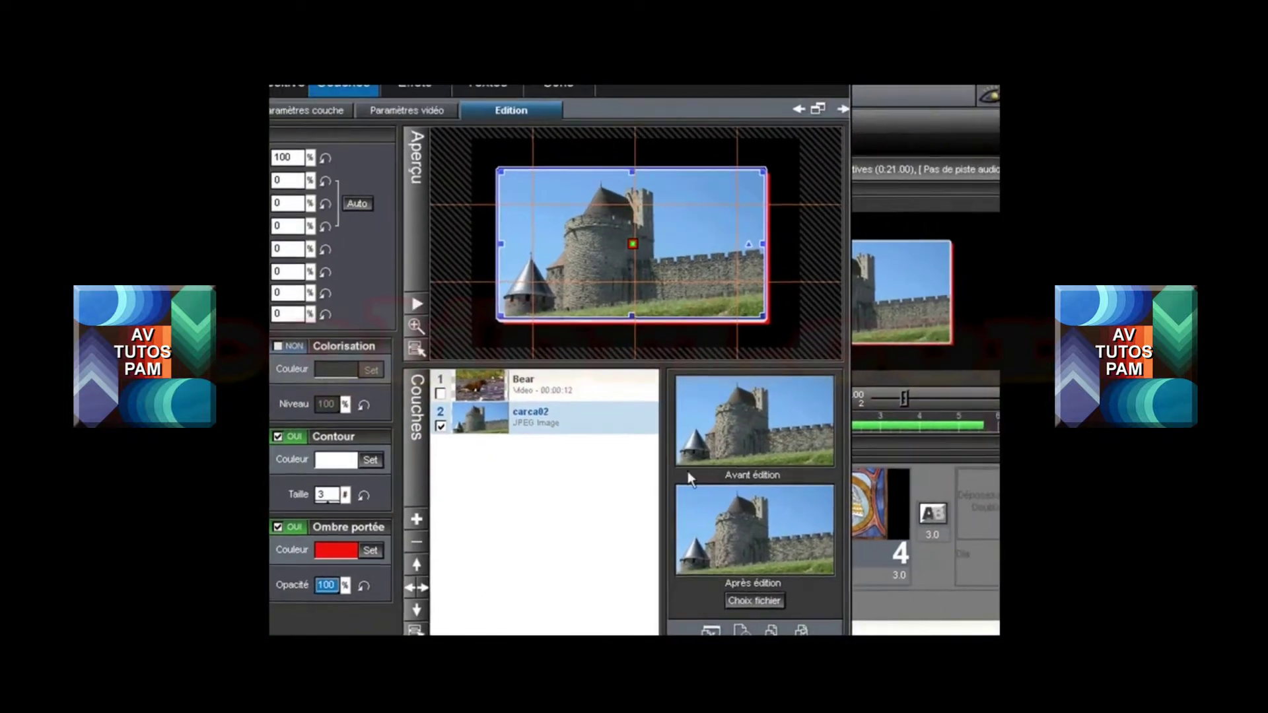
Turn off the drop shadow and the outline of the carca02 layer
click(277, 528)
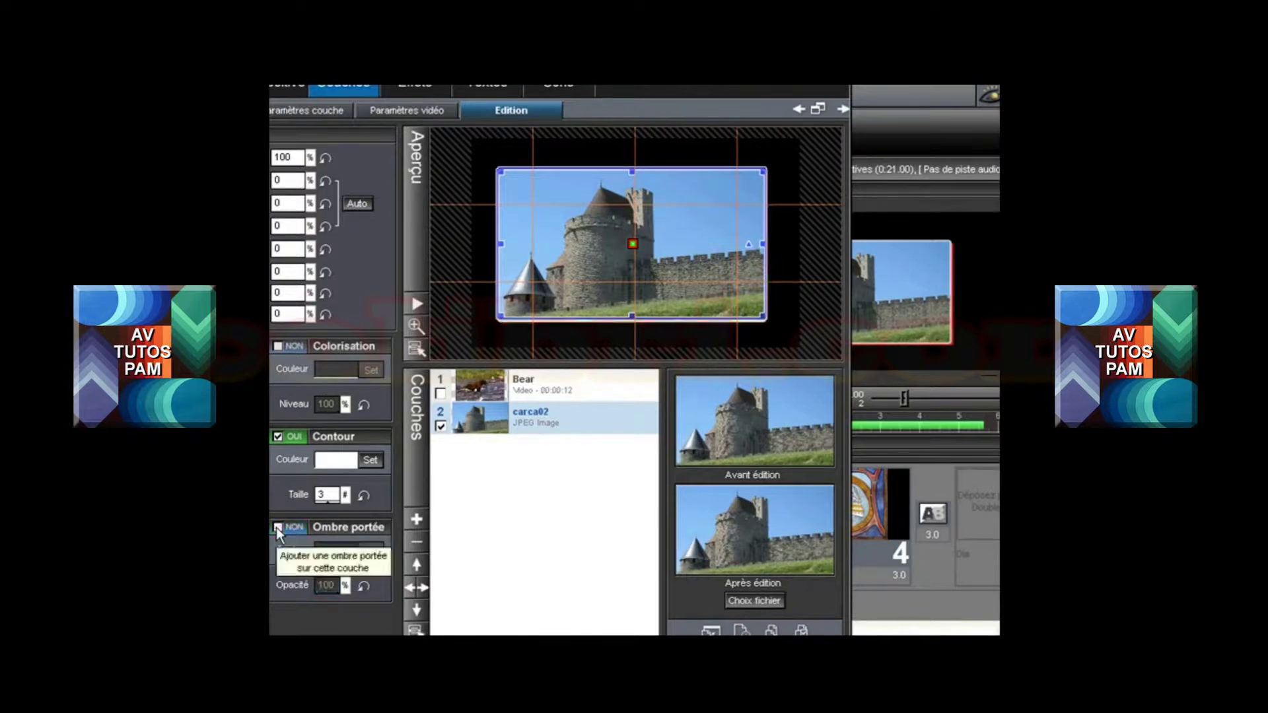
click(278, 438)
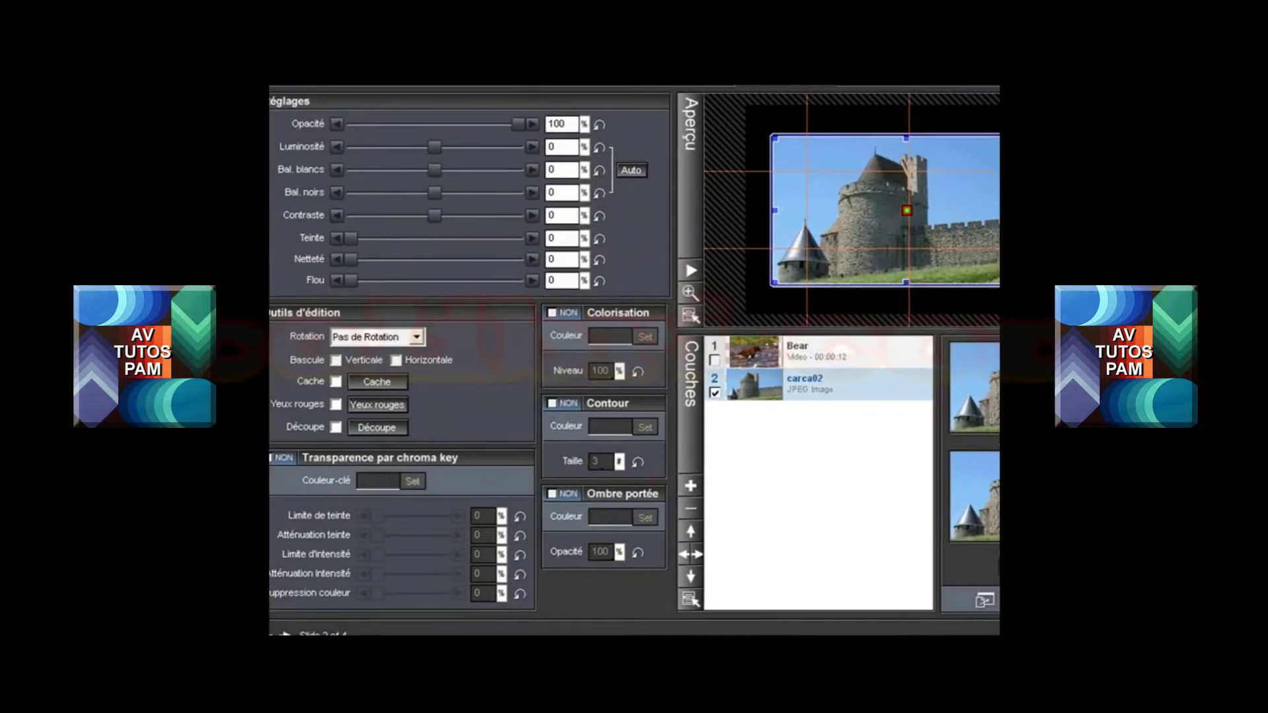
Try rotating the carca02 layer by 270 degrees, then set it back to no rotation
click(416, 337)
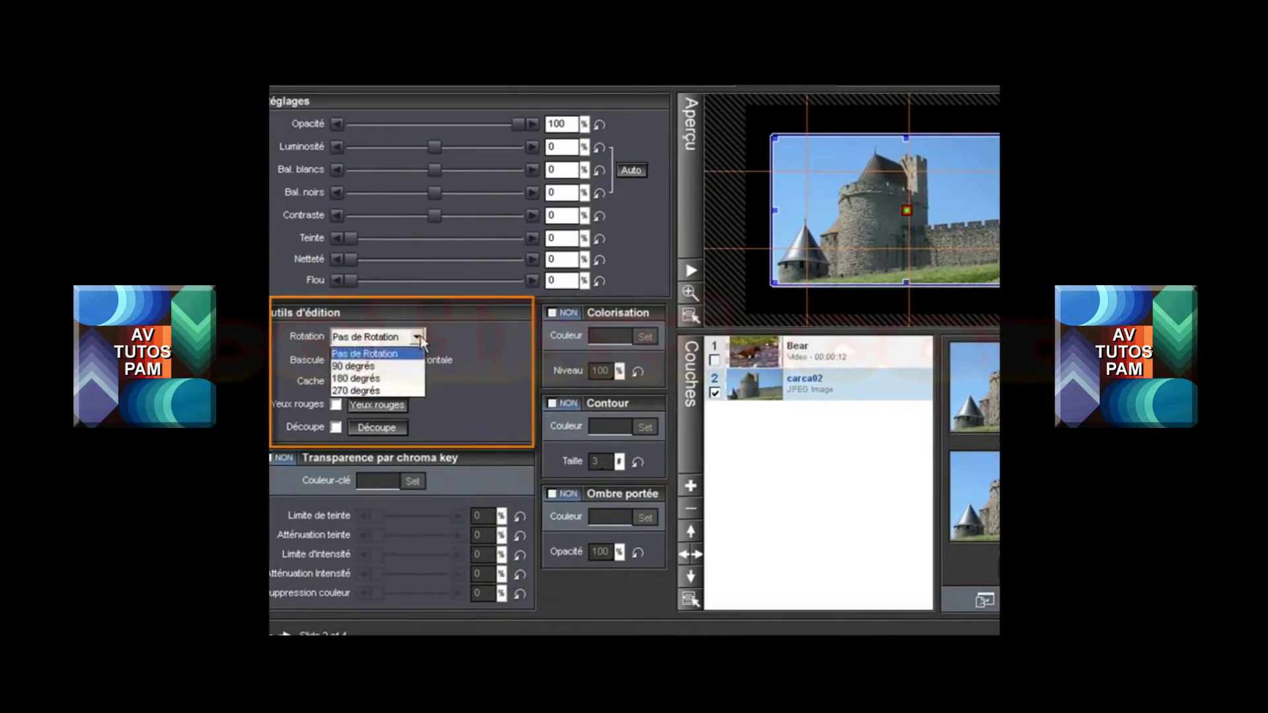
click(389, 390)
click(417, 337)
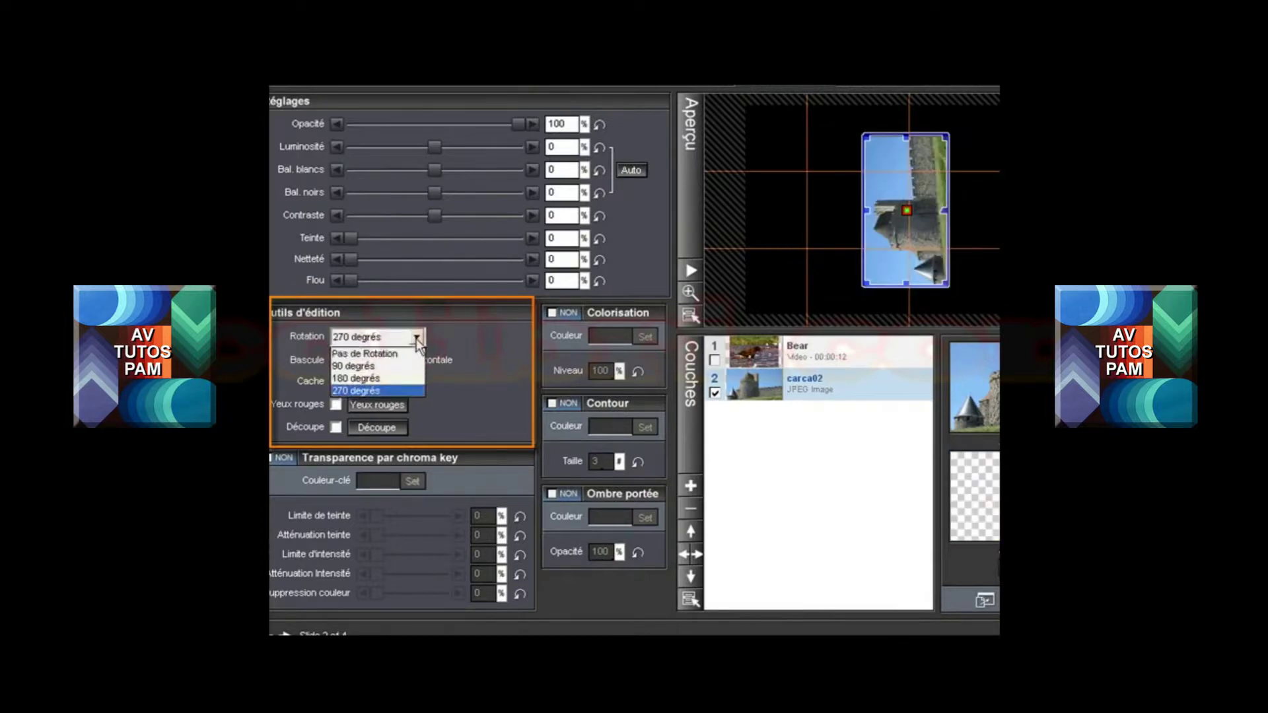
click(394, 356)
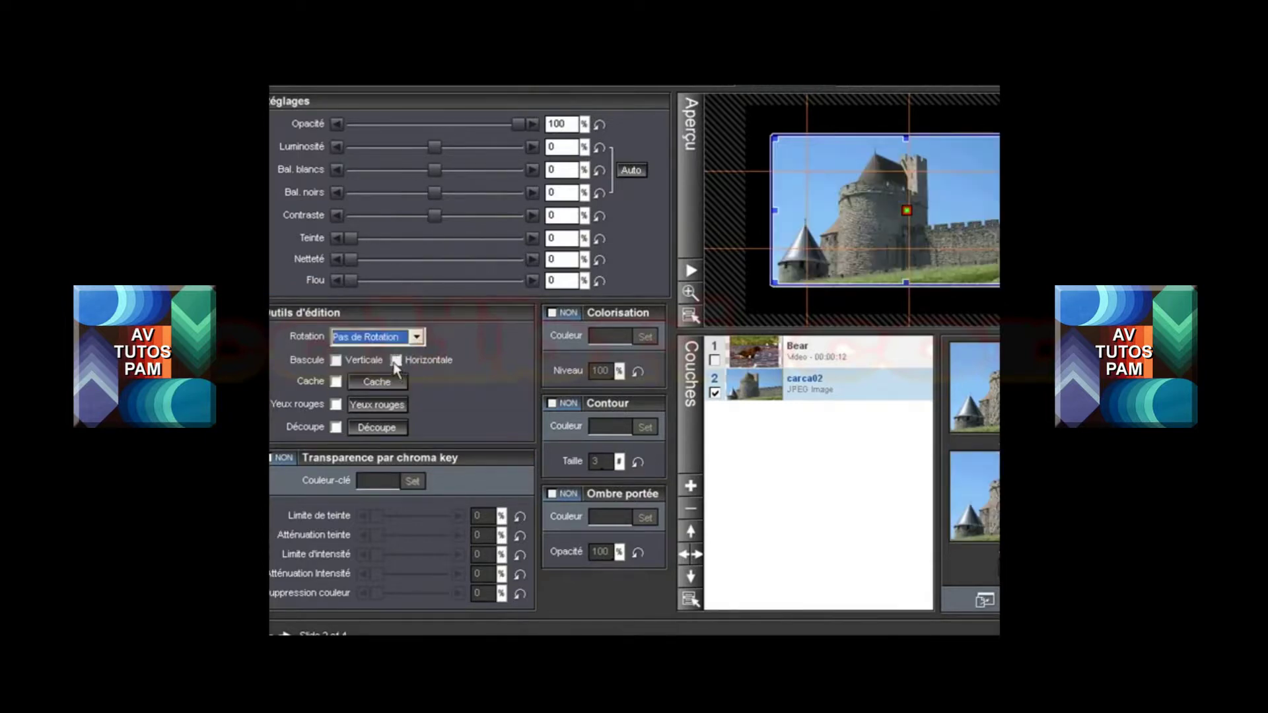
Try flipping the carca02 image horizontally and vertically, then turn both flips off
click(395, 360)
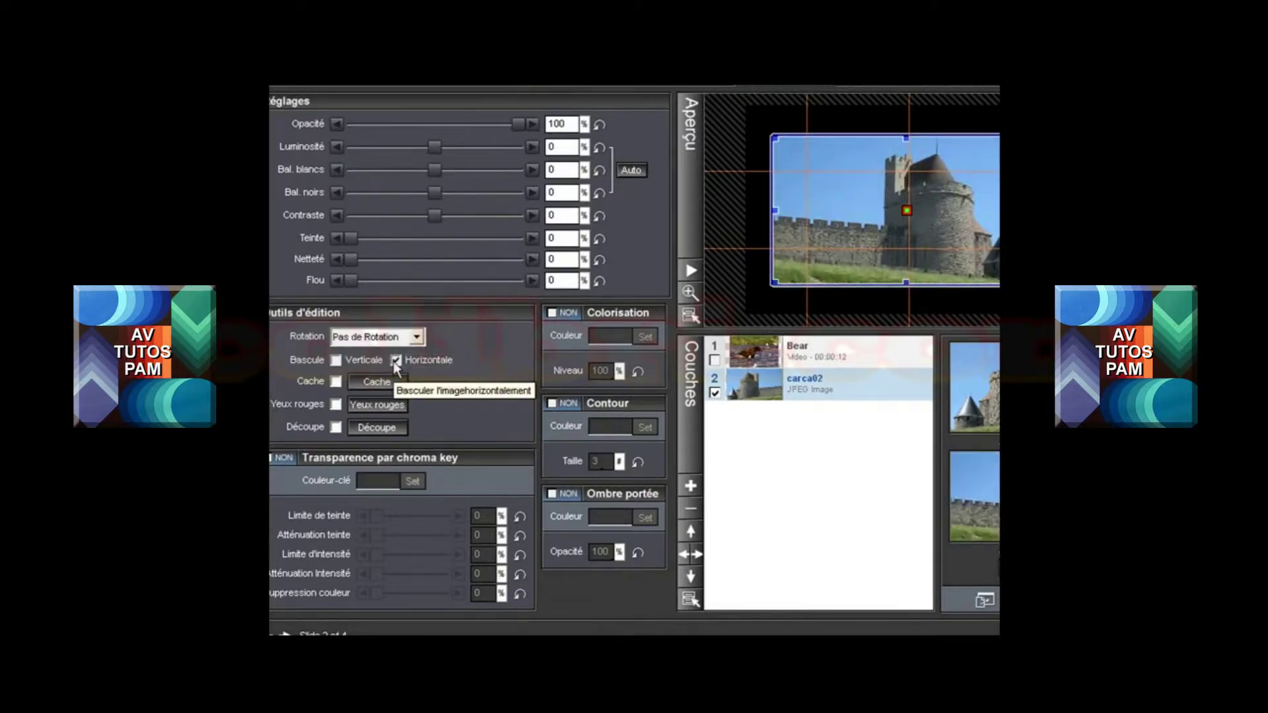
click(336, 361)
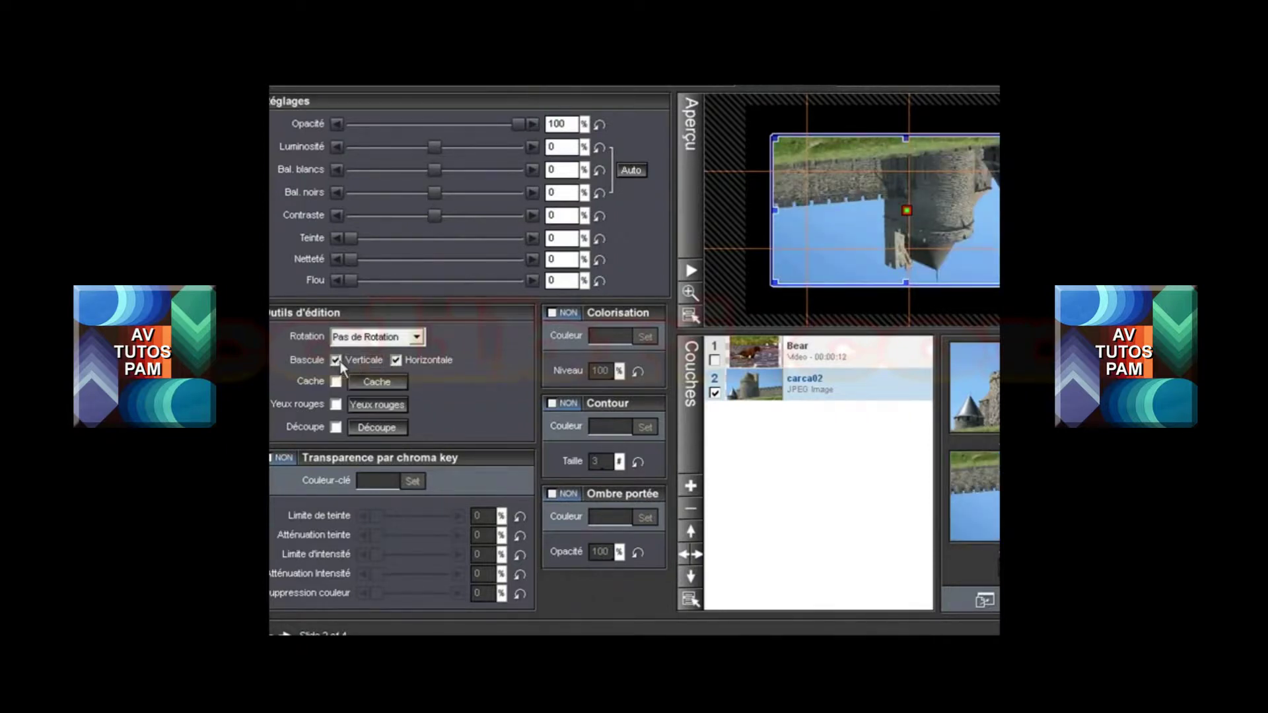
click(397, 361)
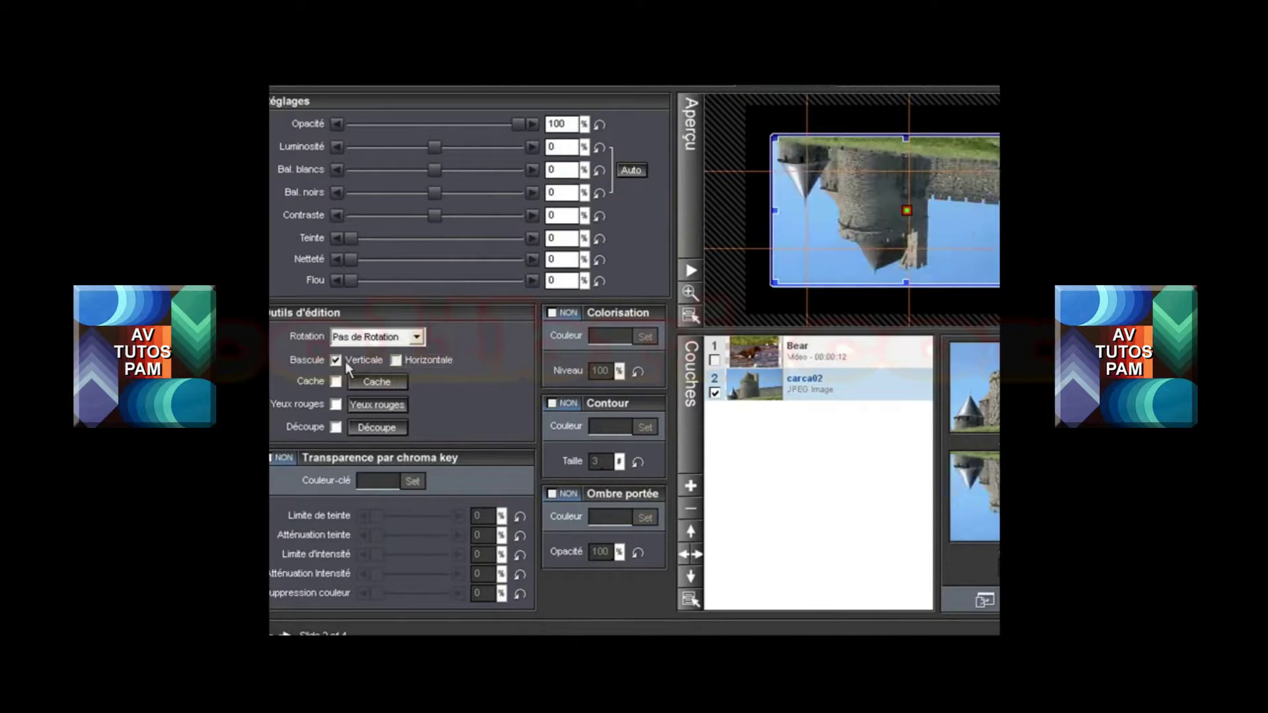
click(338, 361)
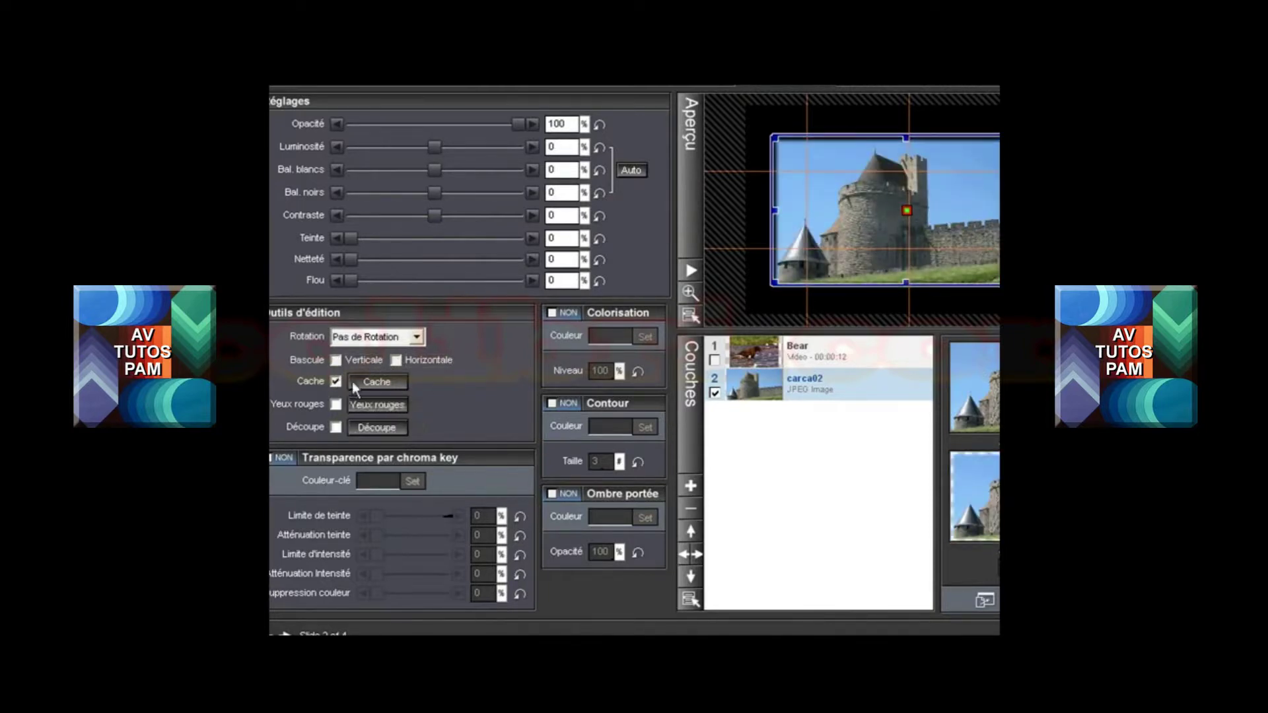
Open the carca02 layer's mask settings, try the Ellipse shape and return it to Rectangle arrondi
click(387, 381)
drag(712, 231, 565, 166)
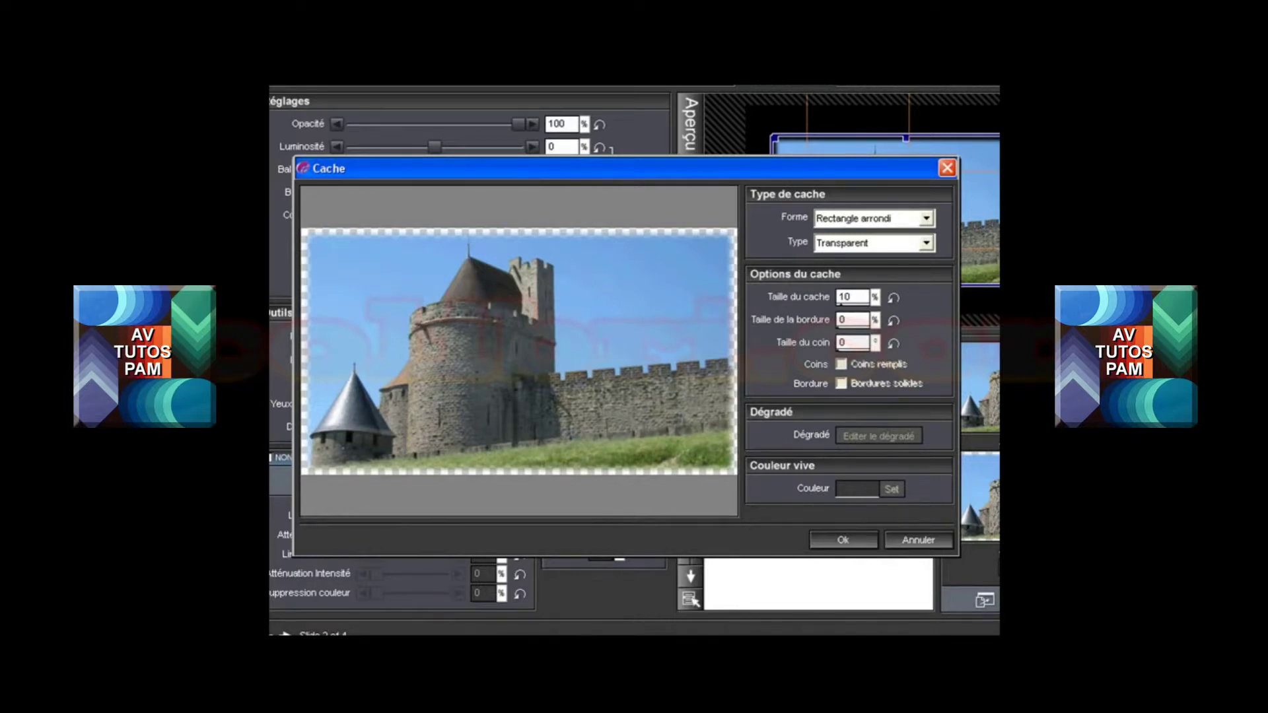
click(927, 219)
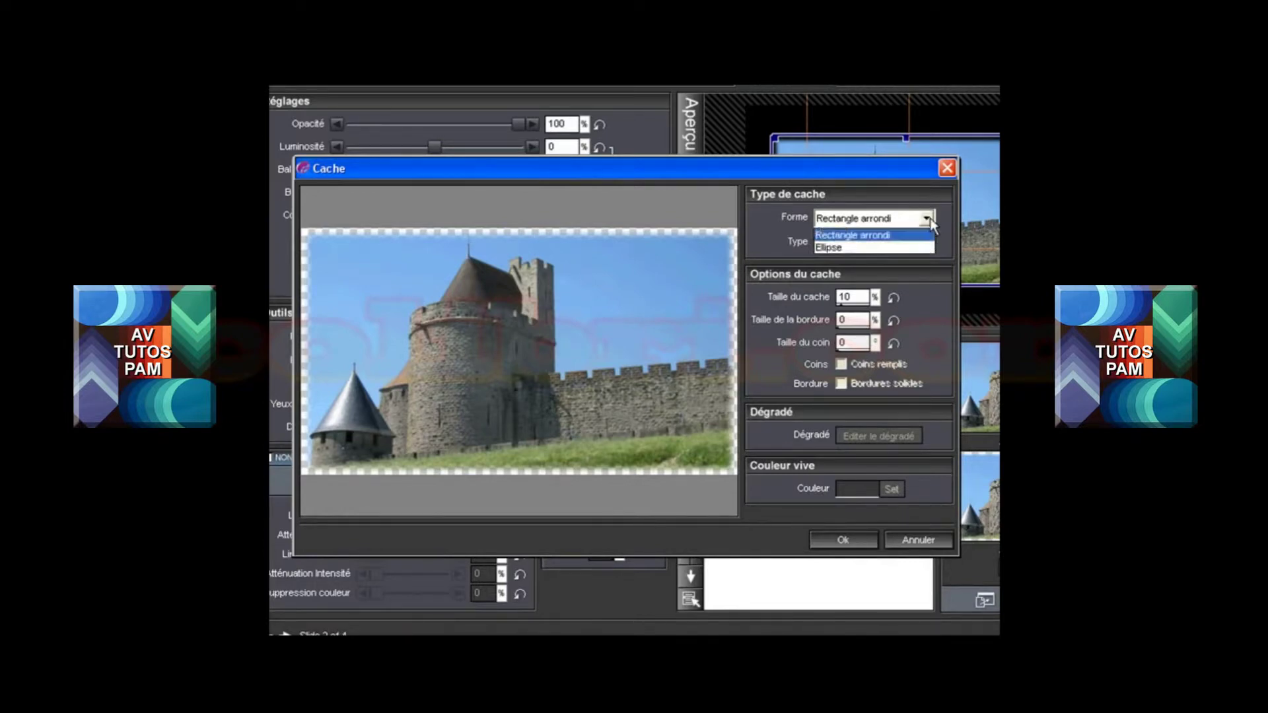
click(873, 247)
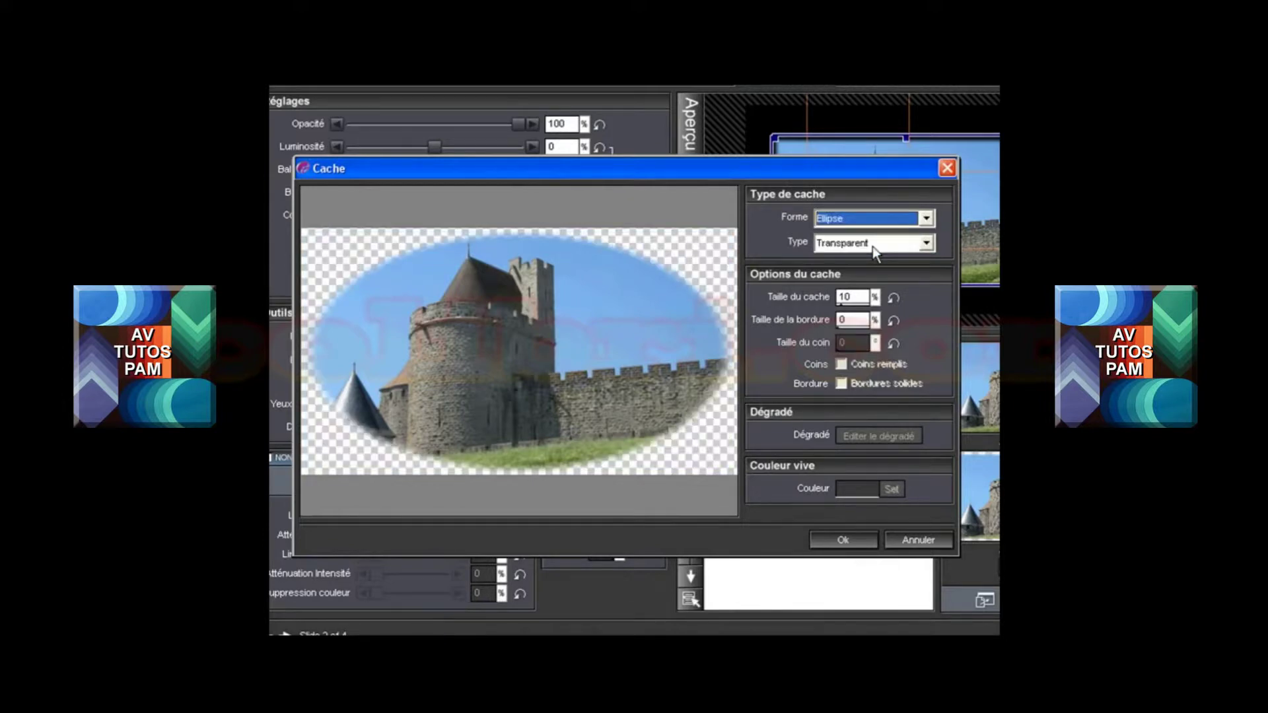
click(928, 218)
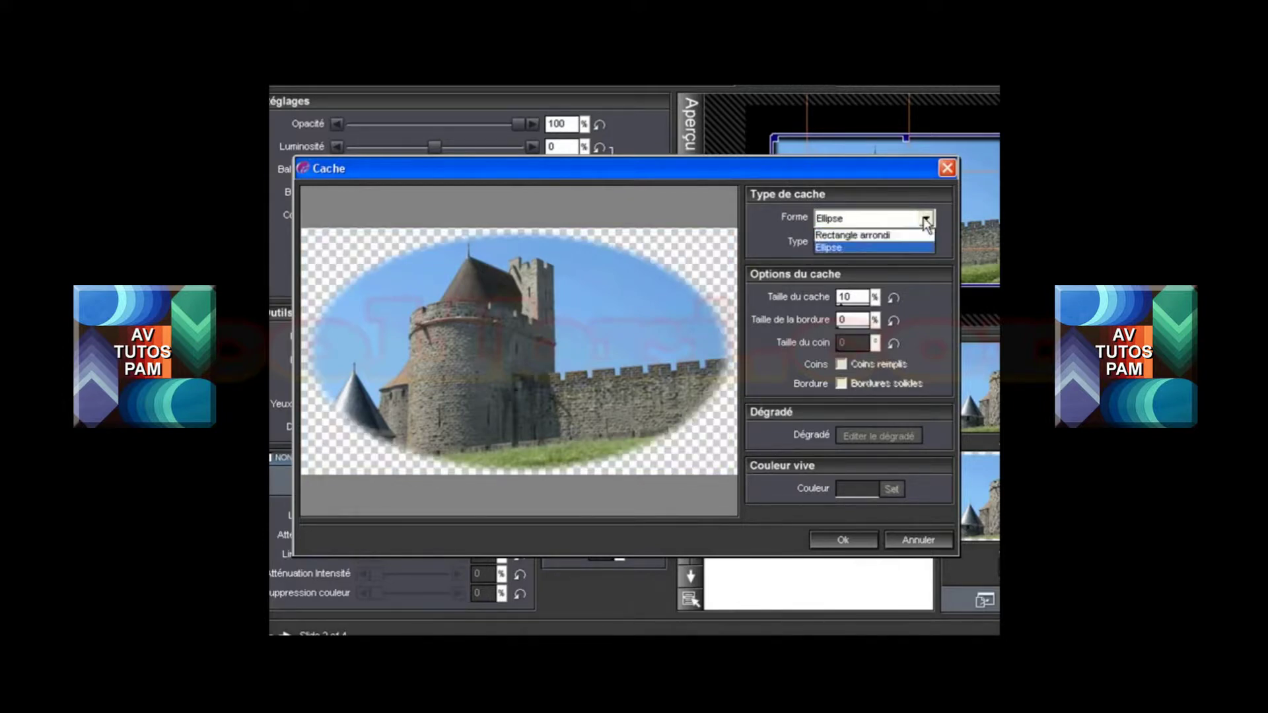
click(893, 240)
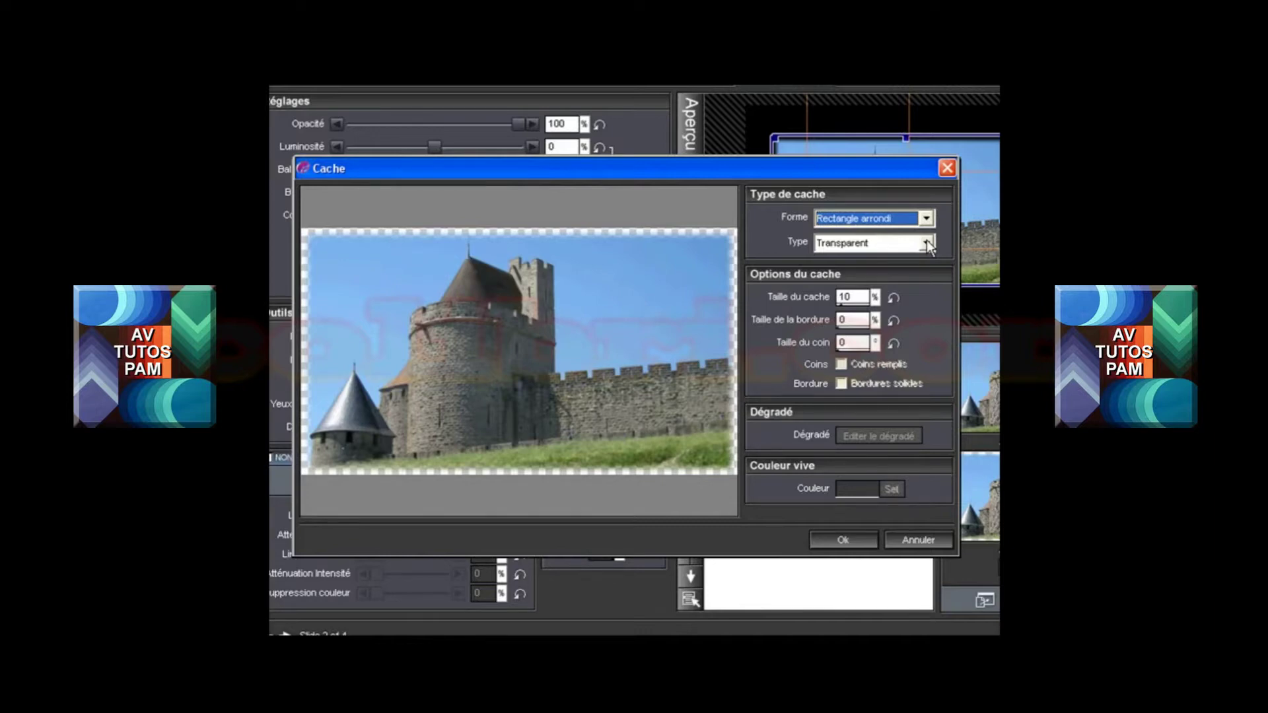
Set the mask type to Couleur vive and choose red as its colour
click(928, 243)
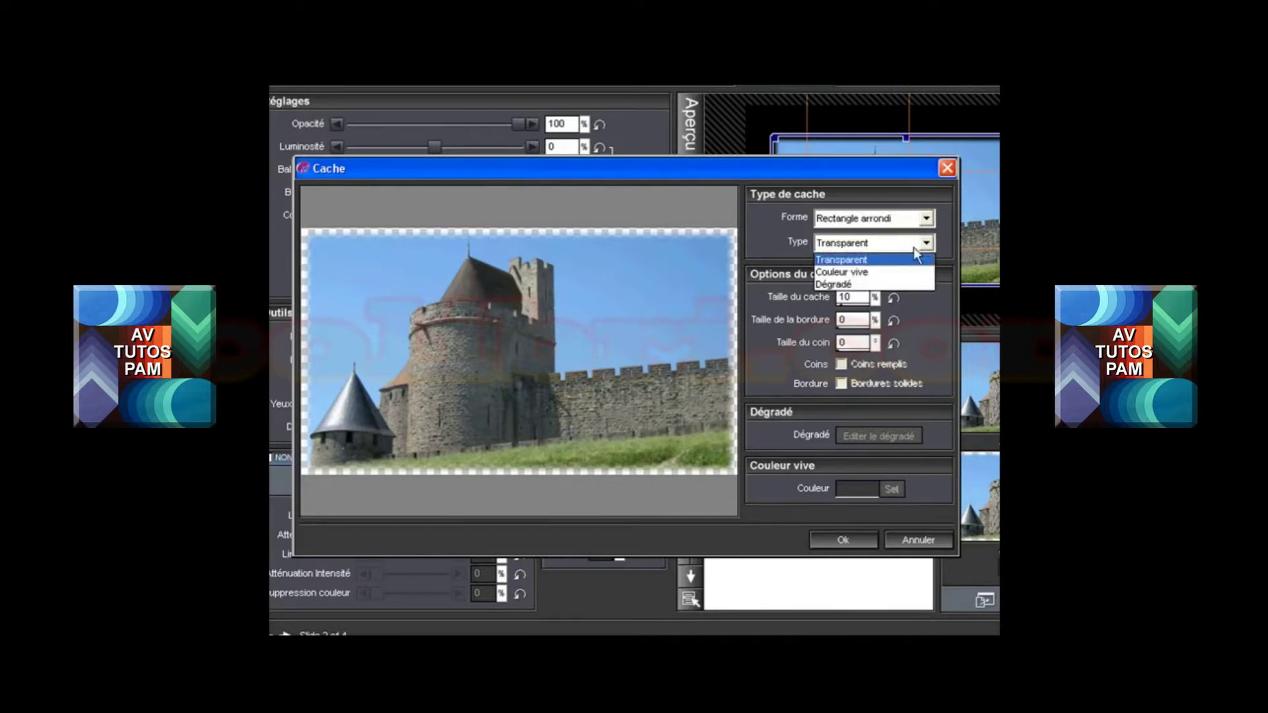
click(866, 272)
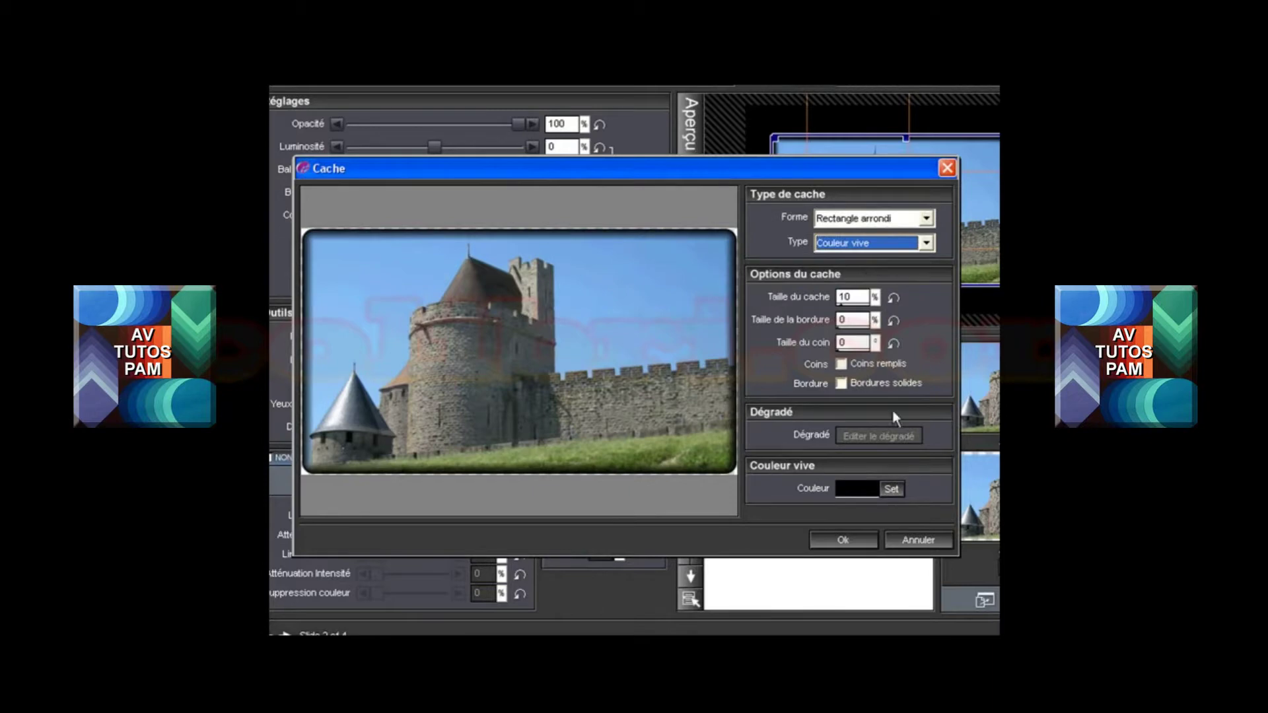
click(891, 488)
click(915, 552)
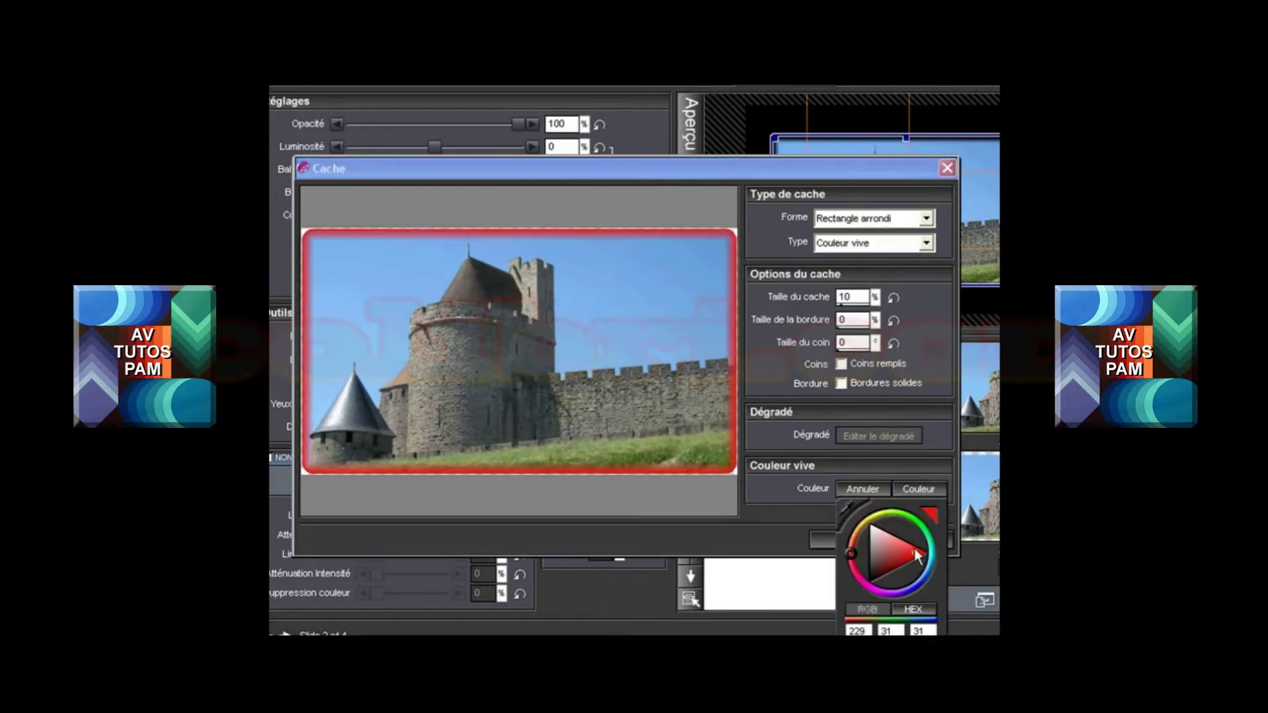
click(918, 490)
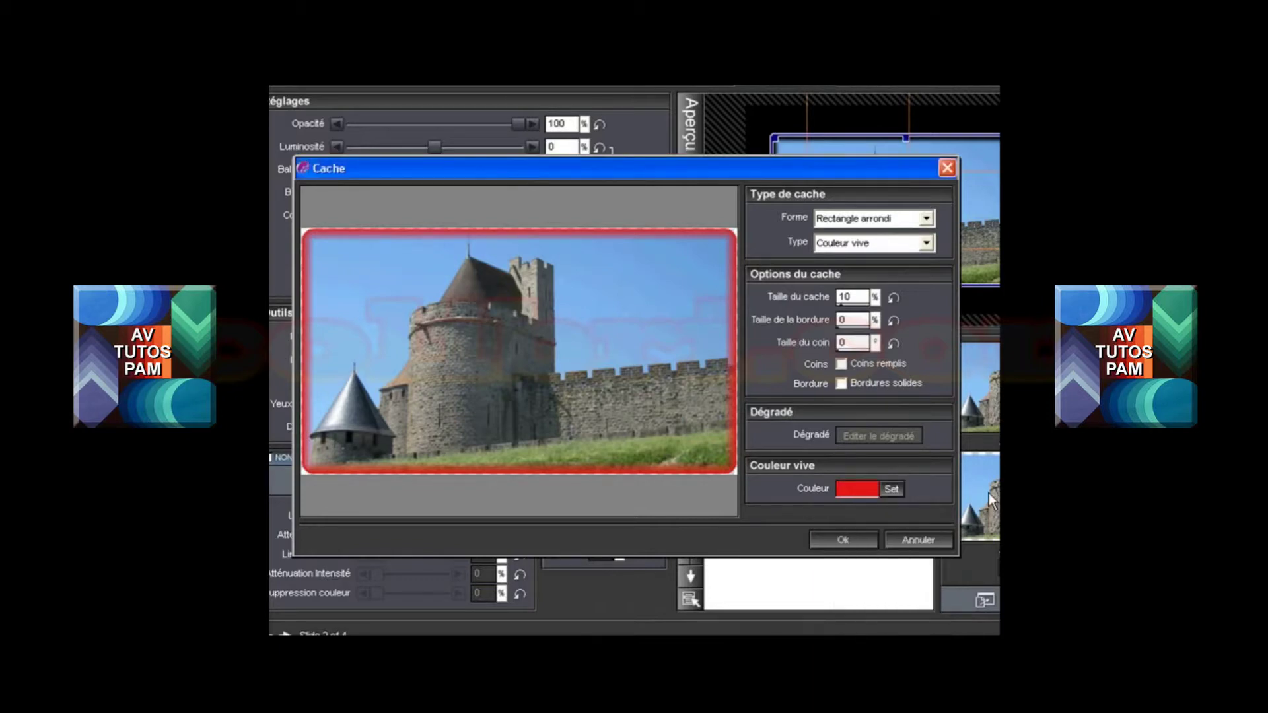
Switch the mask type to Dégradé and apply the green-yellow-orange Spectres gradient with its yellow stop at position 50.3
click(927, 243)
click(859, 286)
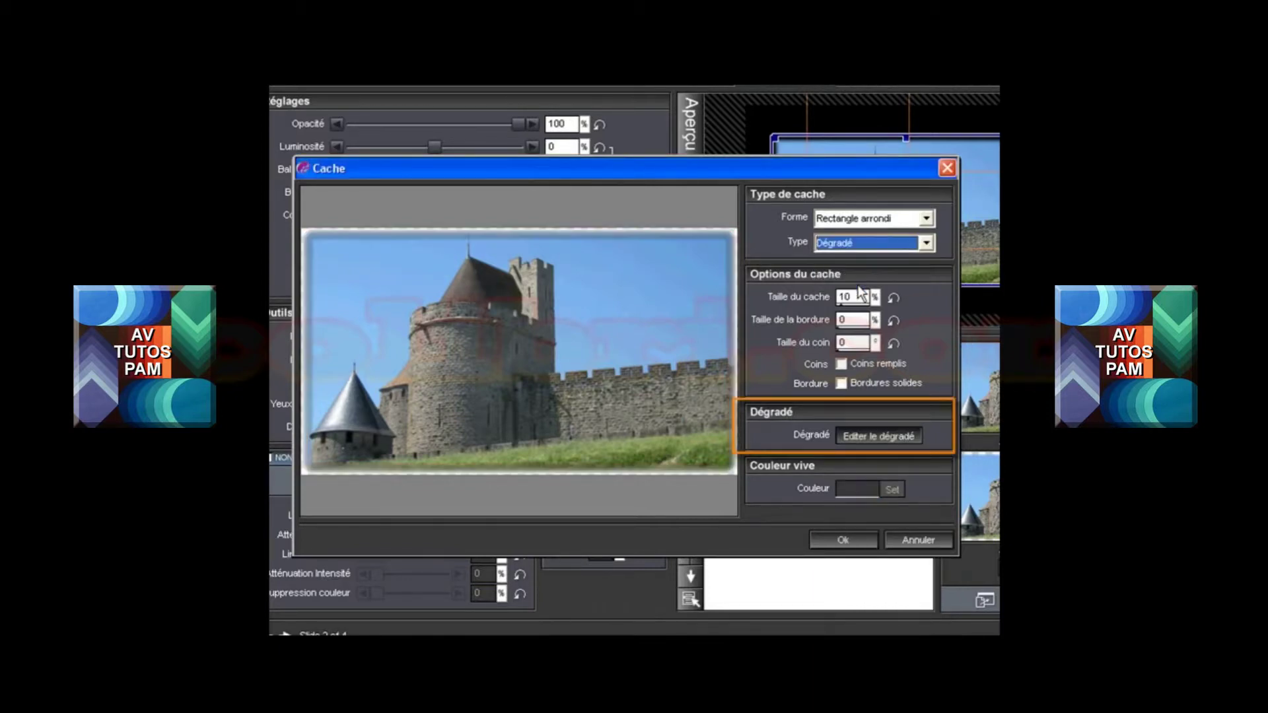
click(878, 434)
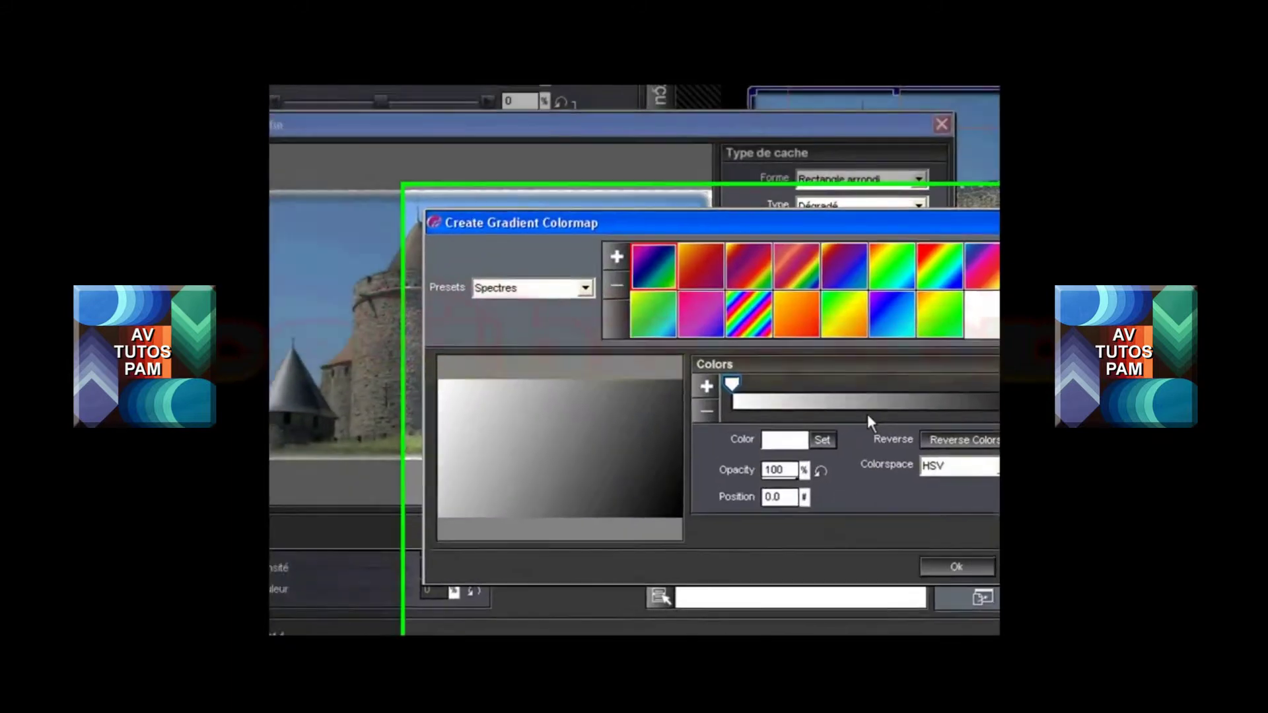
click(859, 354)
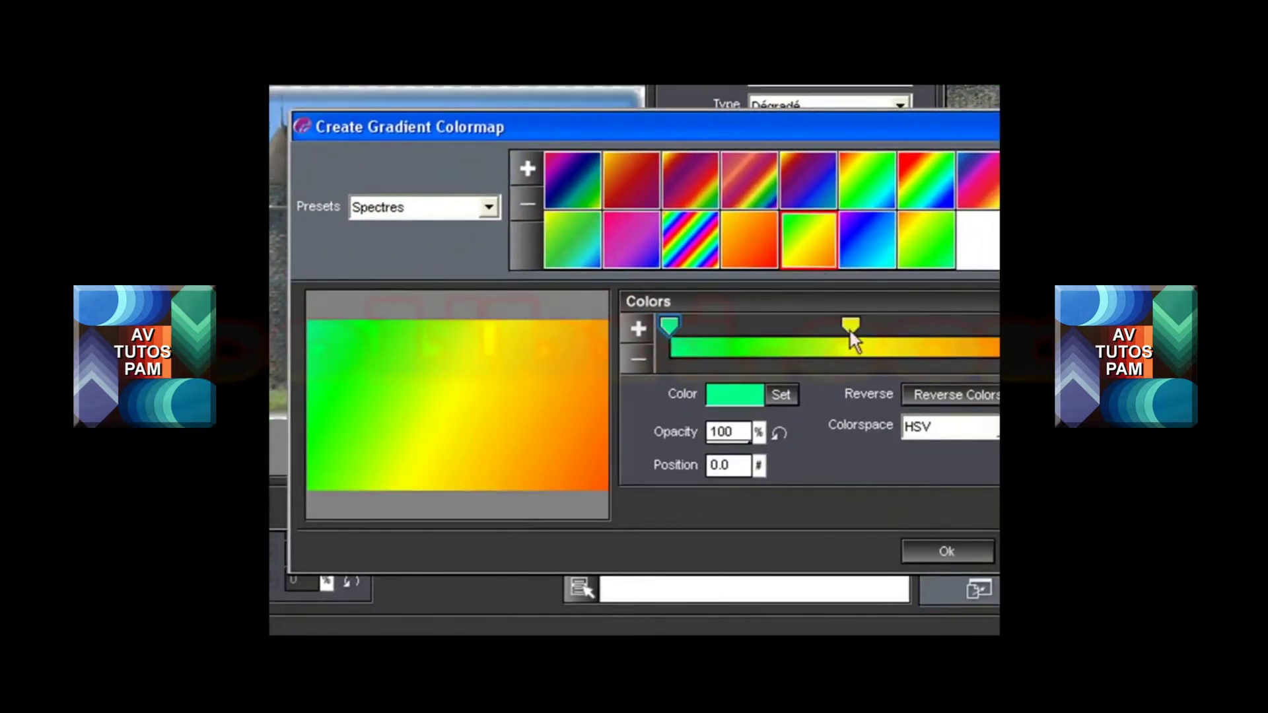
drag(850, 328, 875, 336)
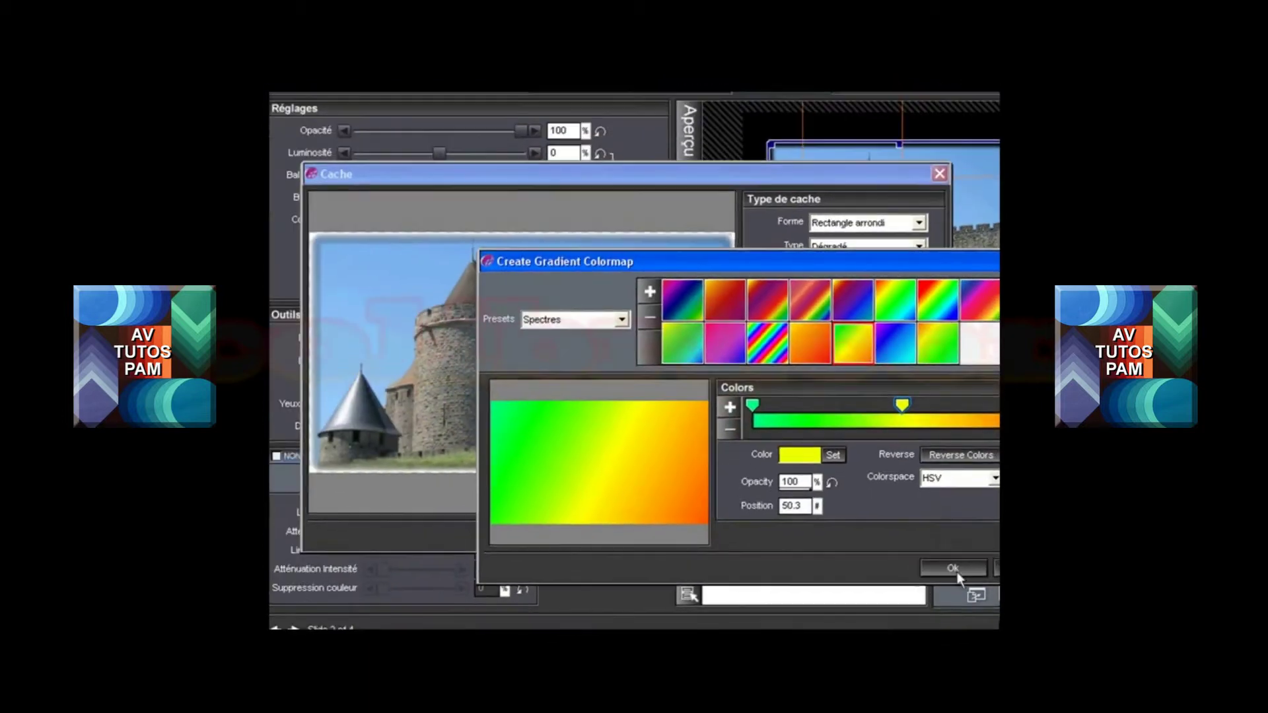
click(948, 552)
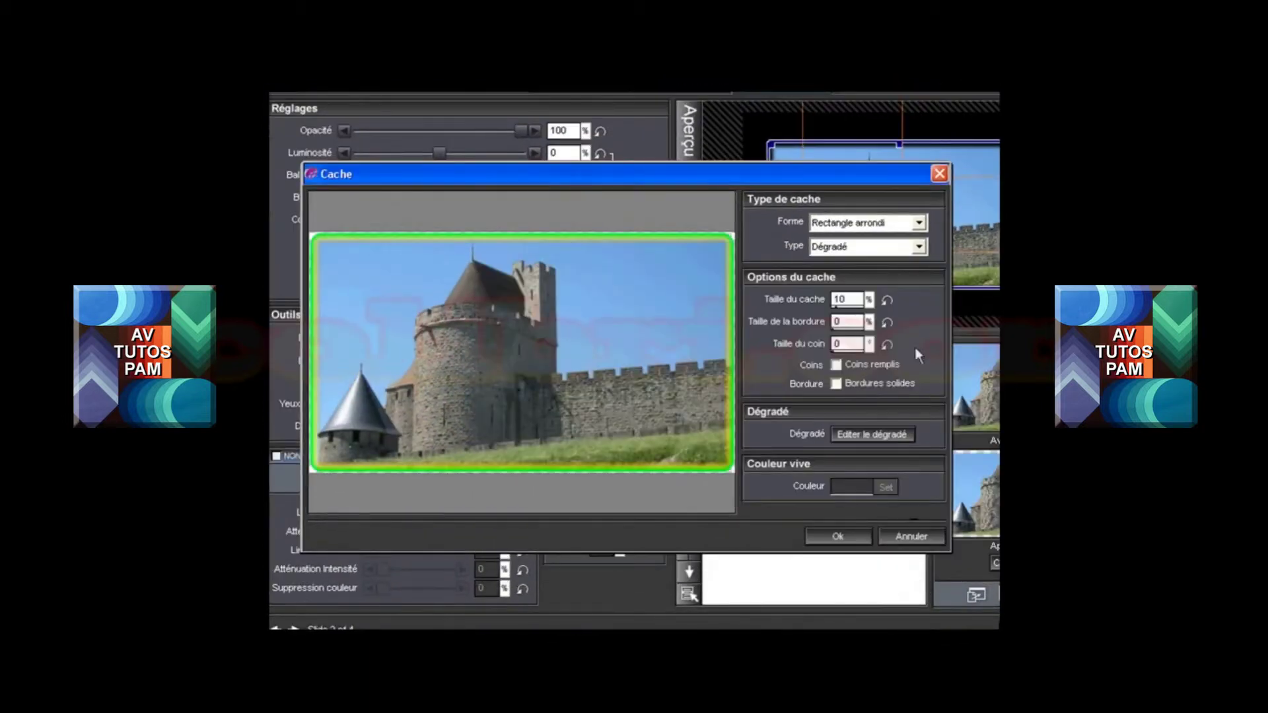
Set the mask type back to Couleur vive, with the mask size at 16% and the border size at 17.5%
click(919, 246)
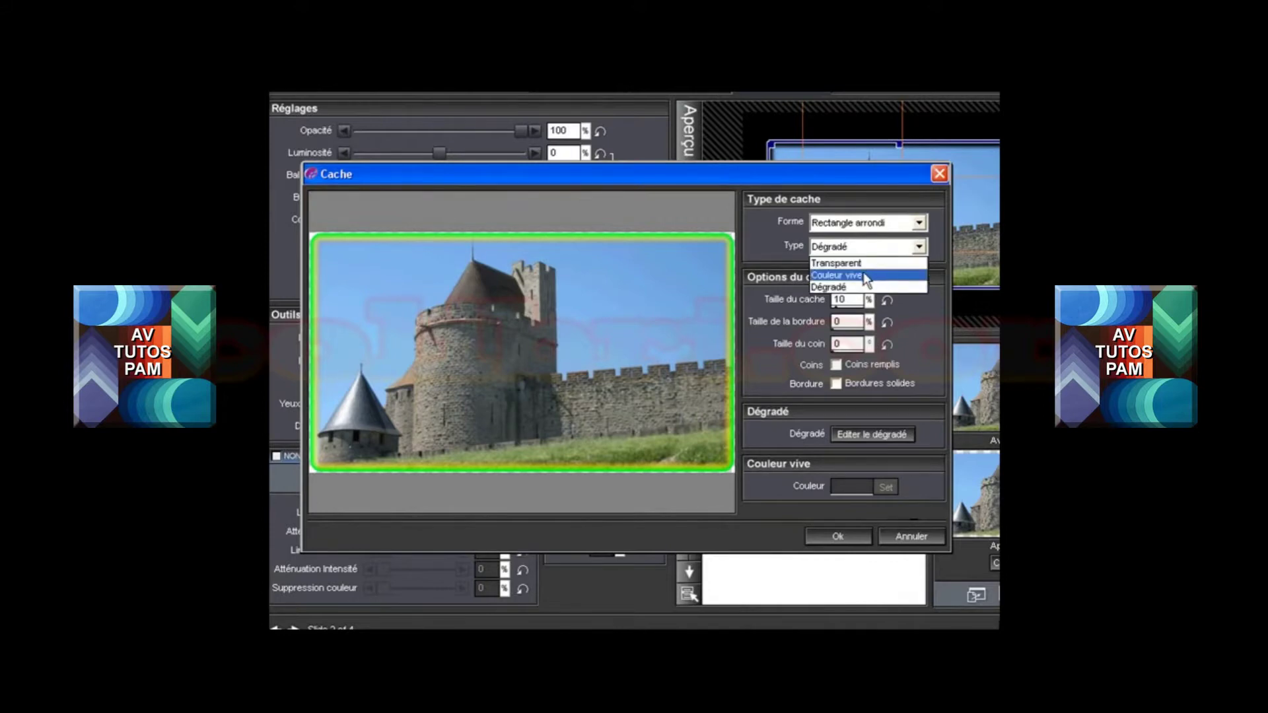
click(862, 275)
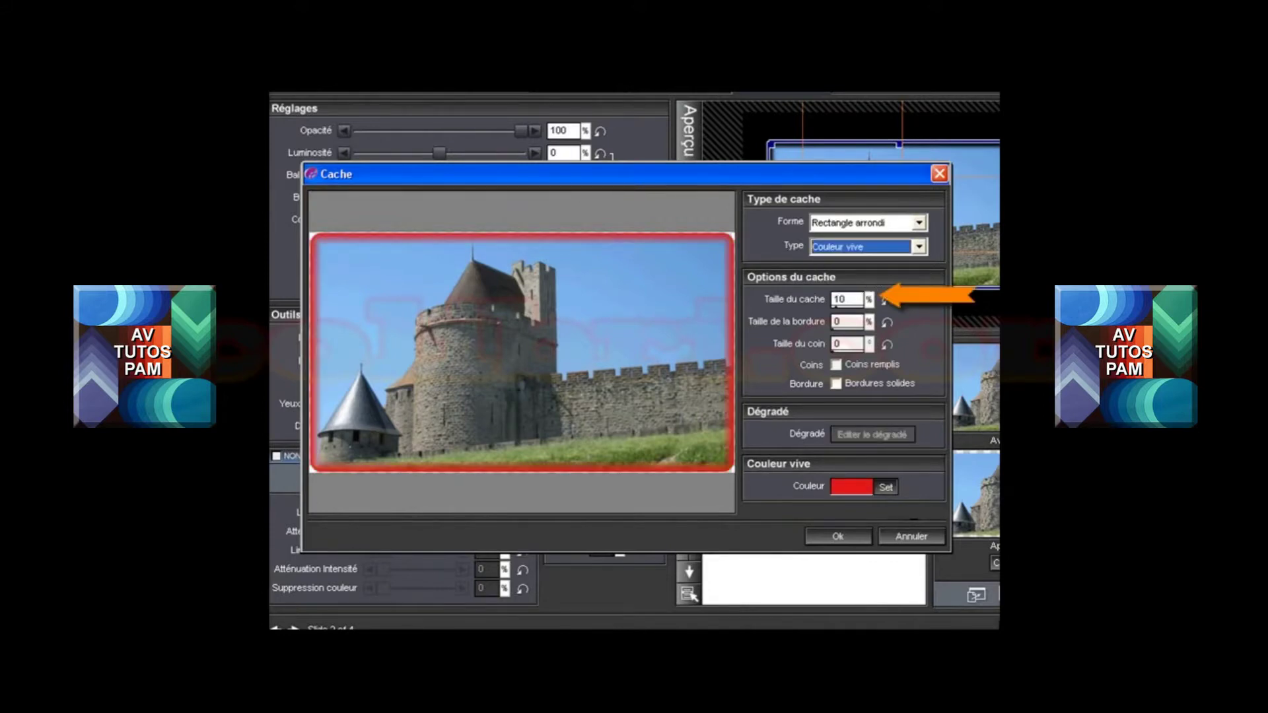
click(844, 299)
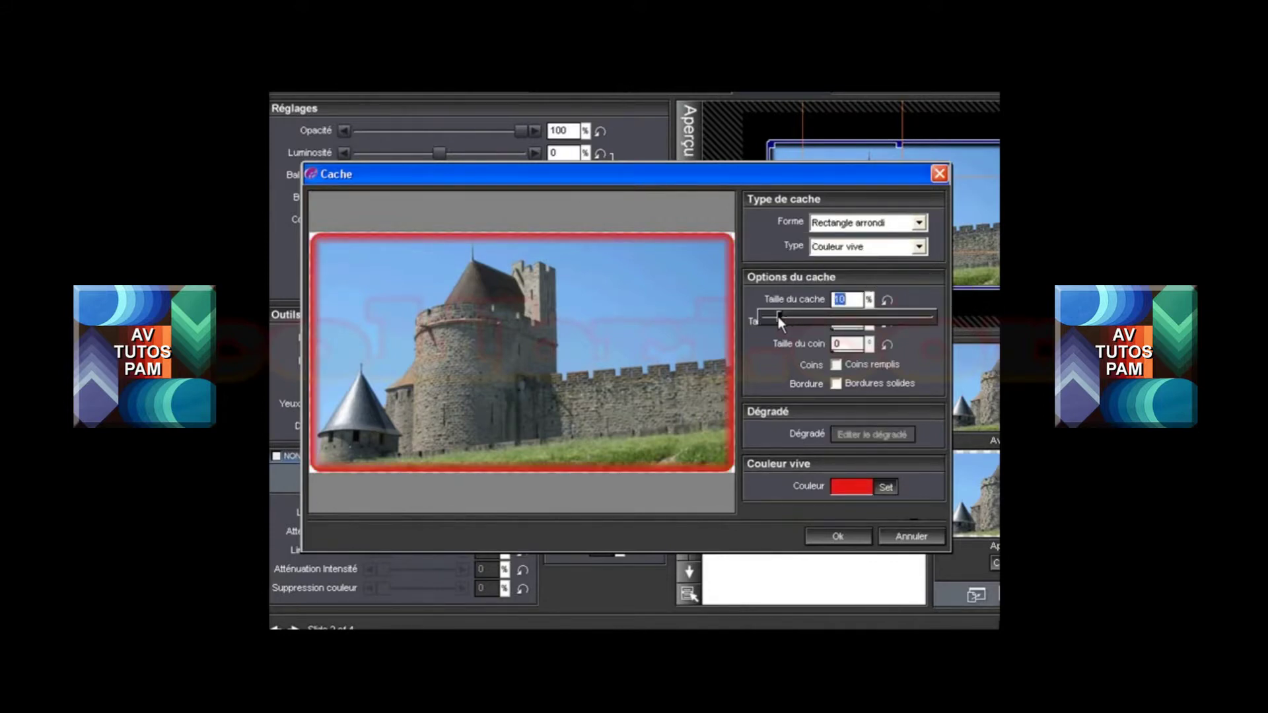
mouse_move(778, 315)
mouse_down()
mouse_move(814, 319)
mouse_move(791, 320)
mouse_up()
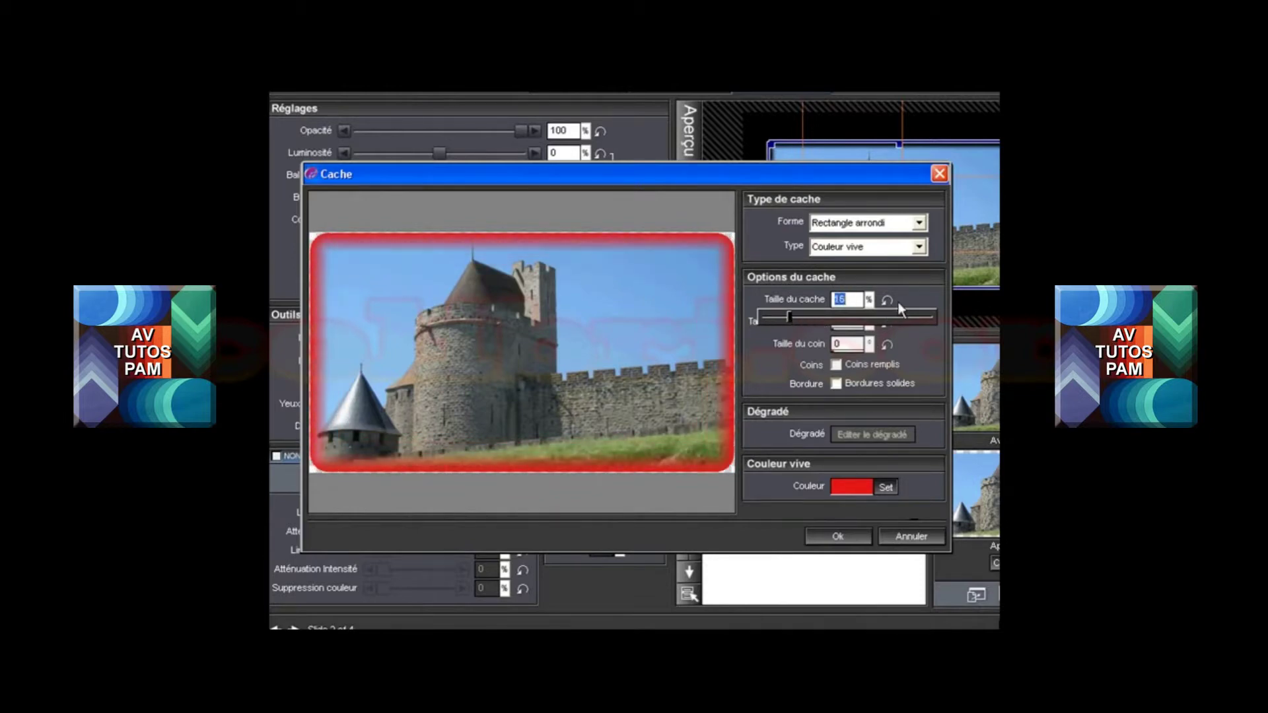
click(838, 324)
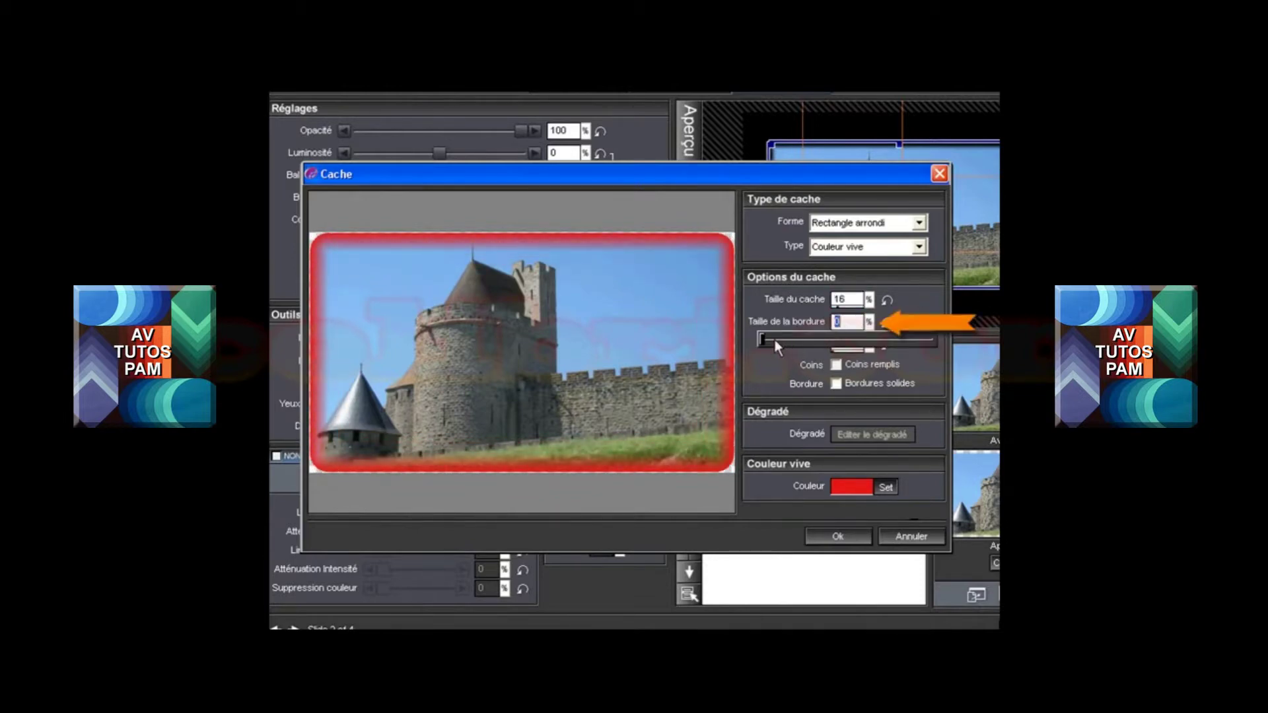
drag(761, 340, 791, 340)
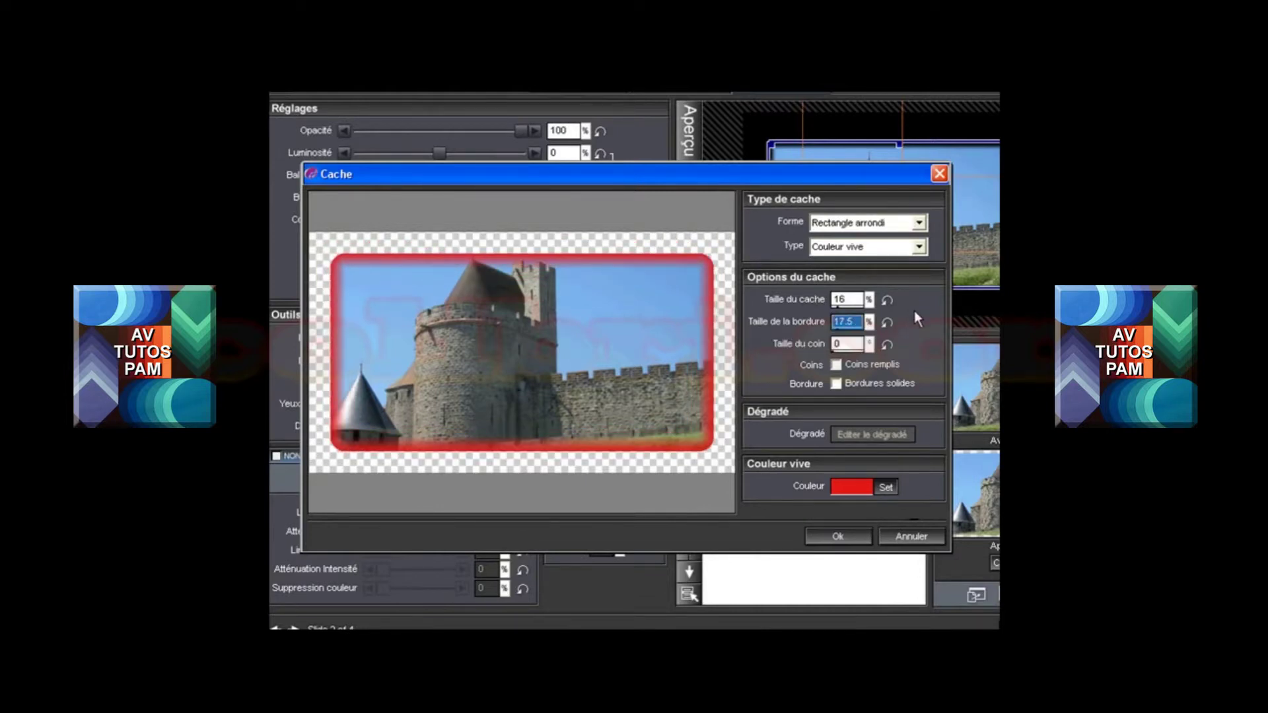
Try the mask's Coins remplis and Bordures solides options together and turn both off again
click(836, 365)
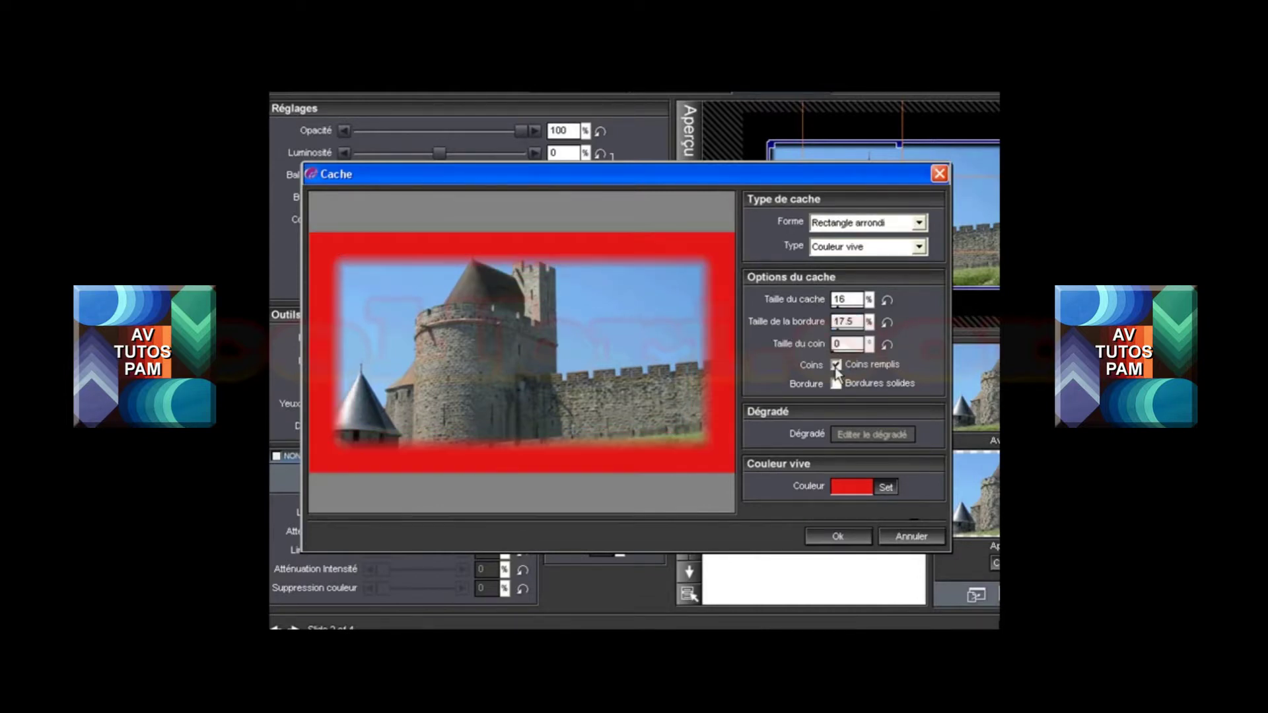
click(836, 384)
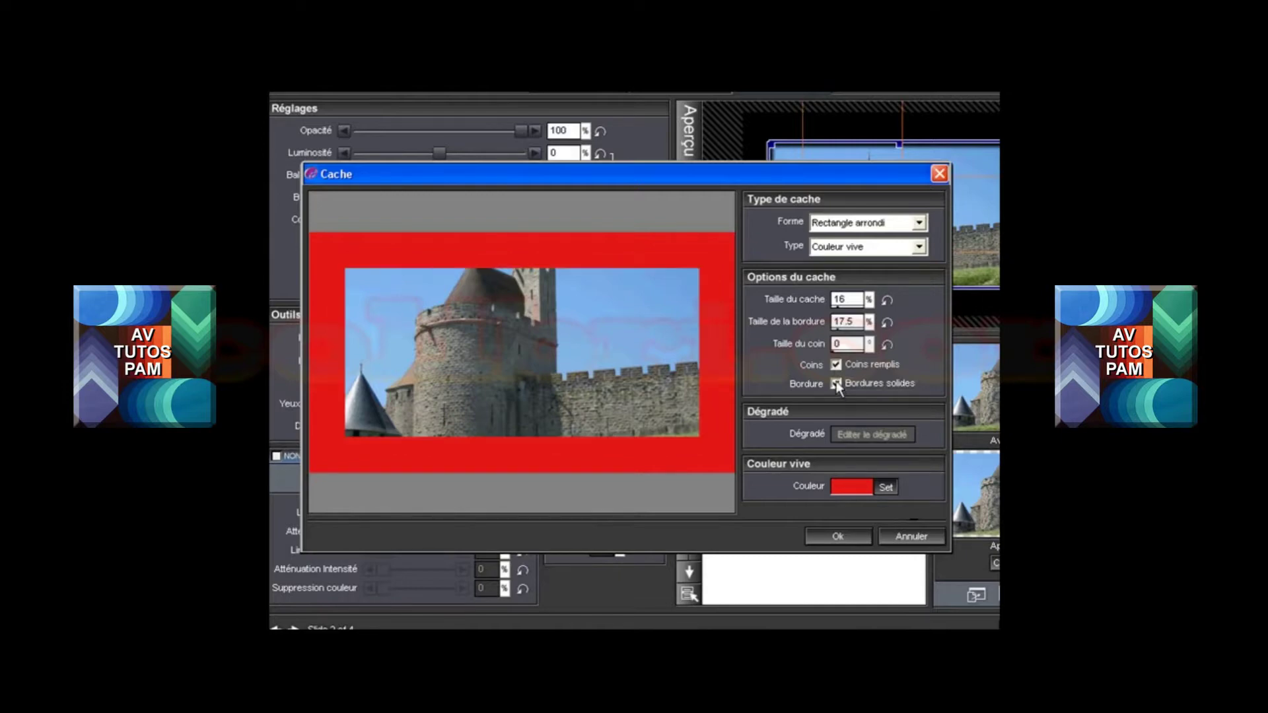
click(836, 366)
click(835, 383)
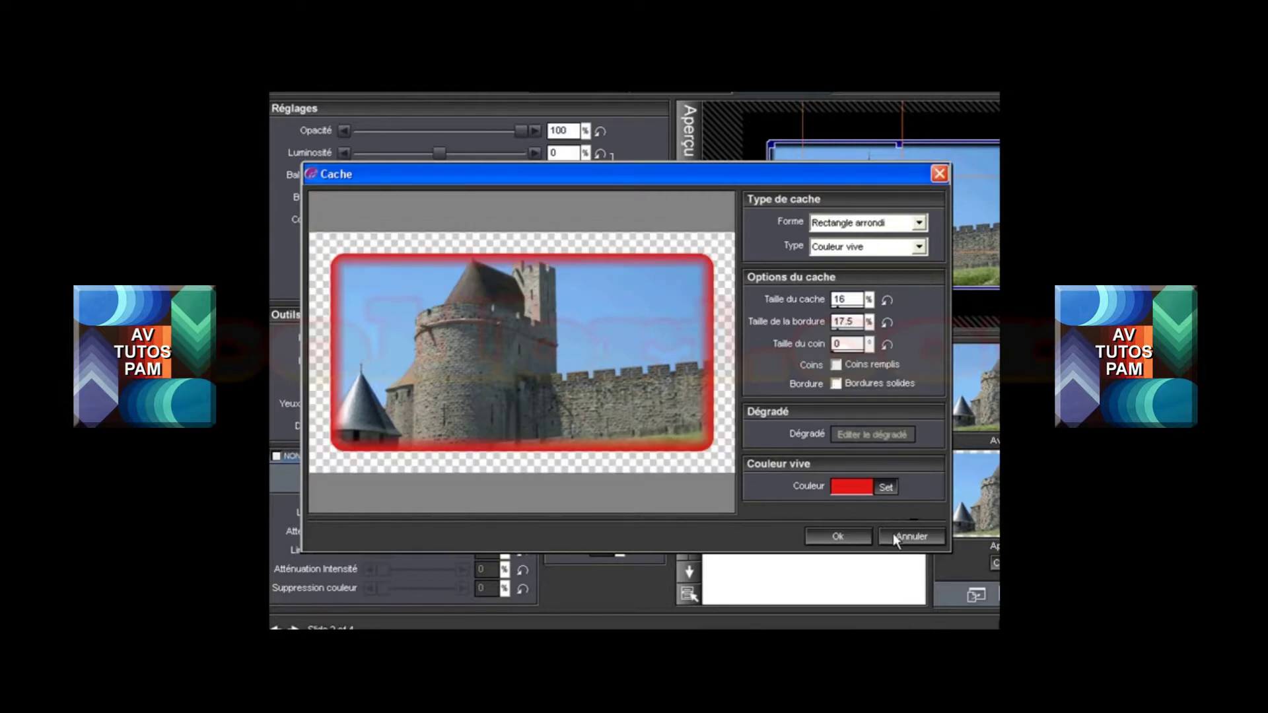
Apply the mask settings to the carca02 layer and turn the layer's mask off
click(837, 537)
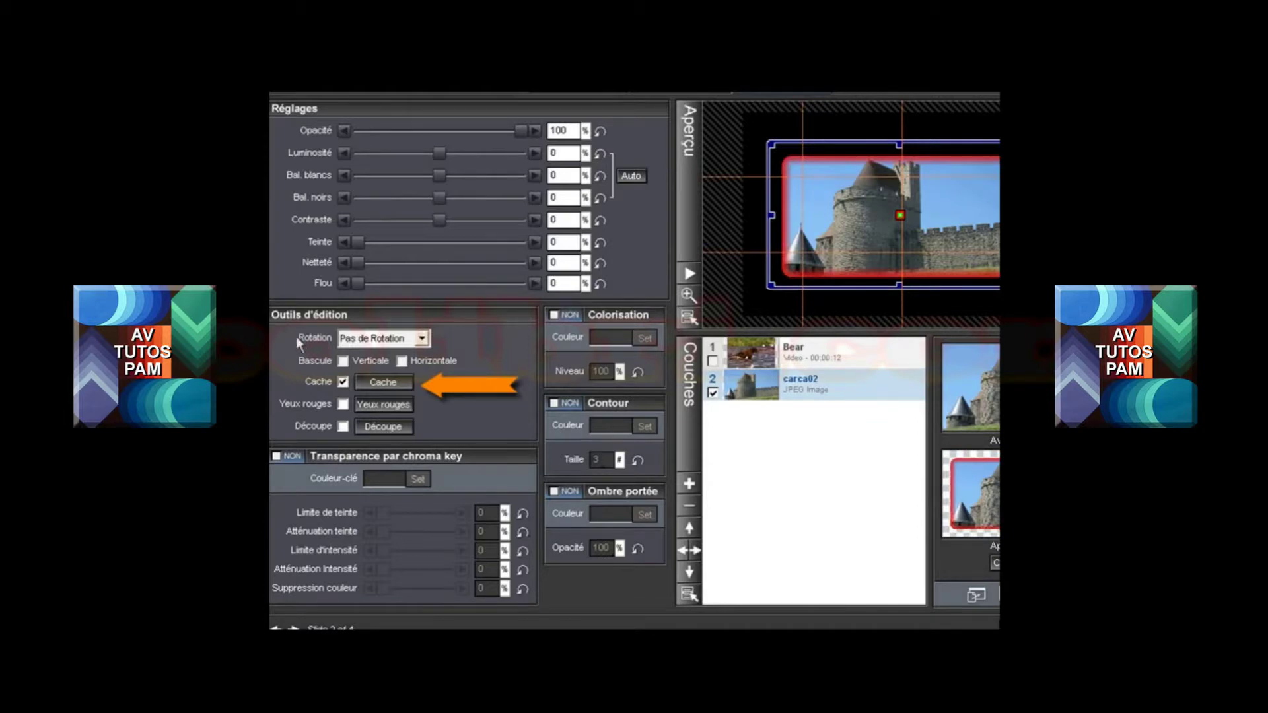
click(342, 382)
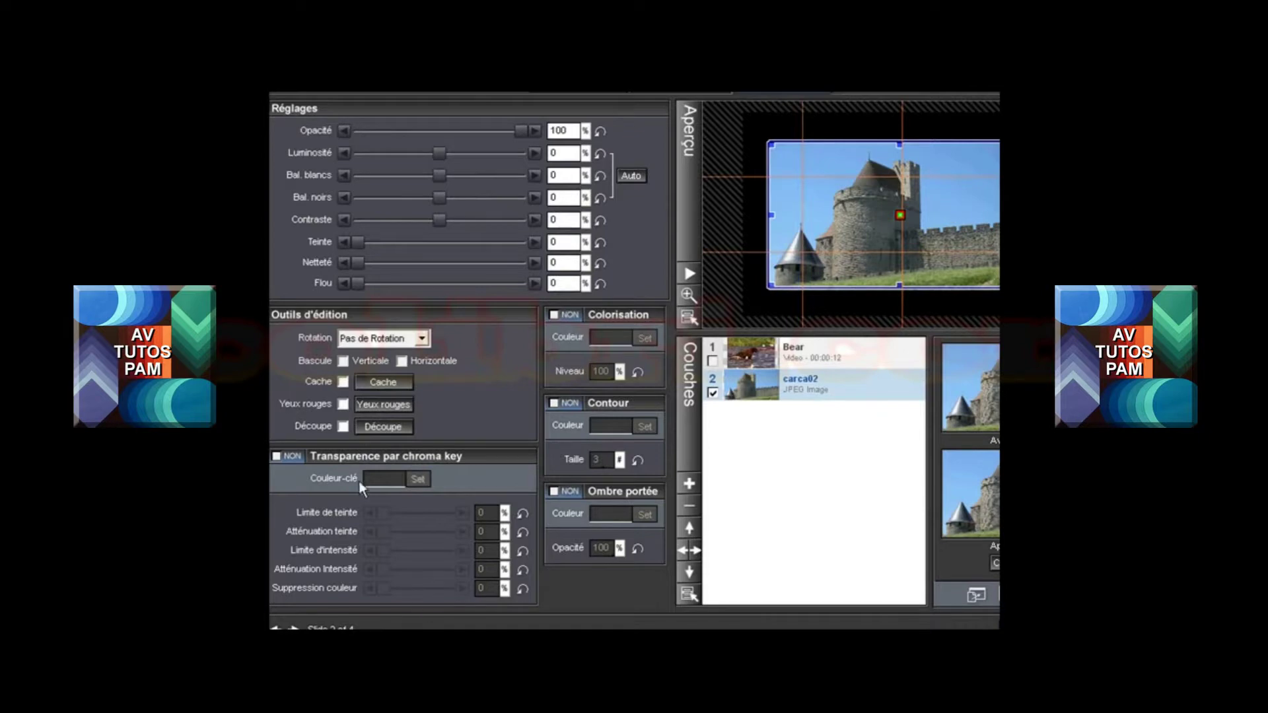
Crop the carca02 image to Gauche 27, Droite 1275, Haut 21 and Bas 1080 px, and switch the crop off again
click(380, 426)
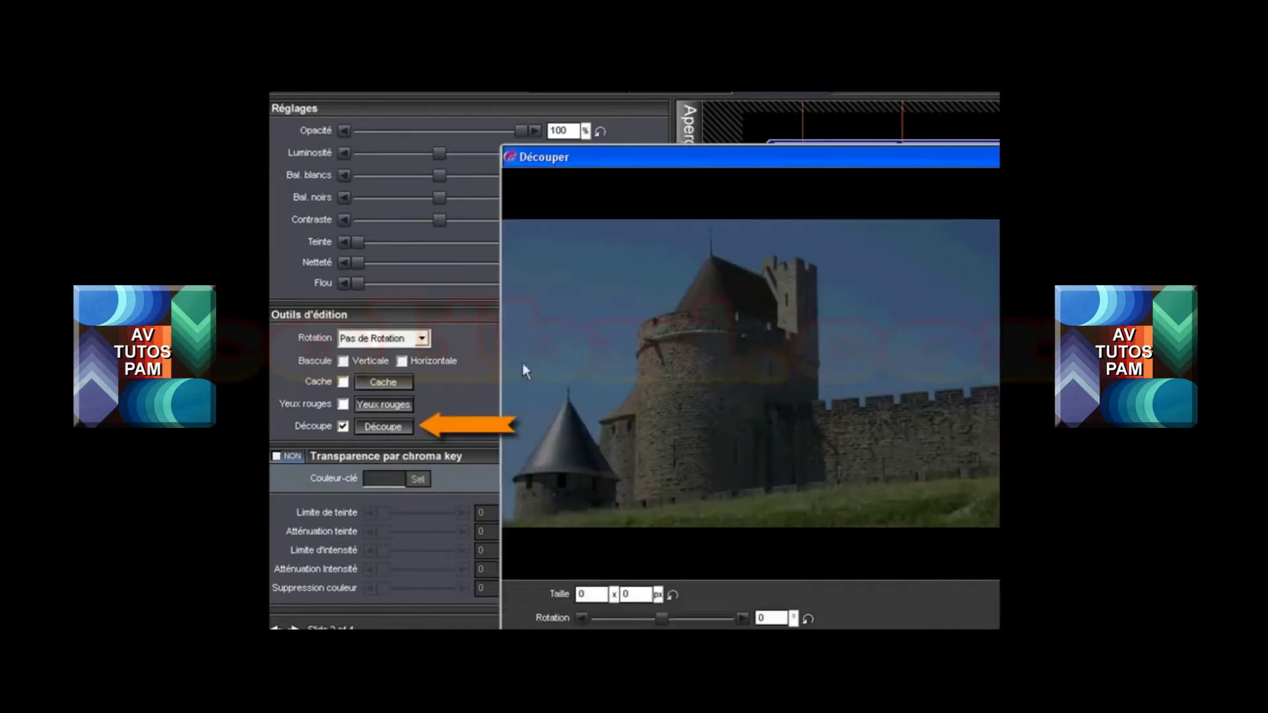
drag(755, 154, 609, 82)
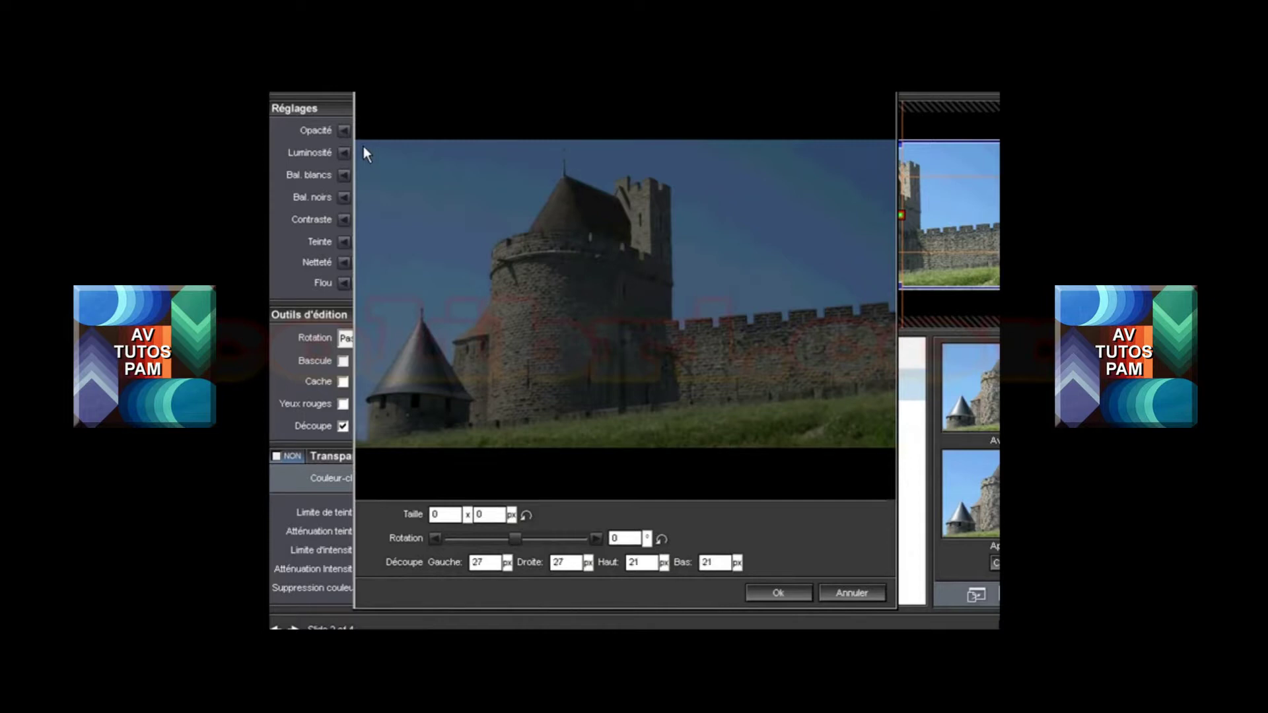
drag(363, 146, 704, 447)
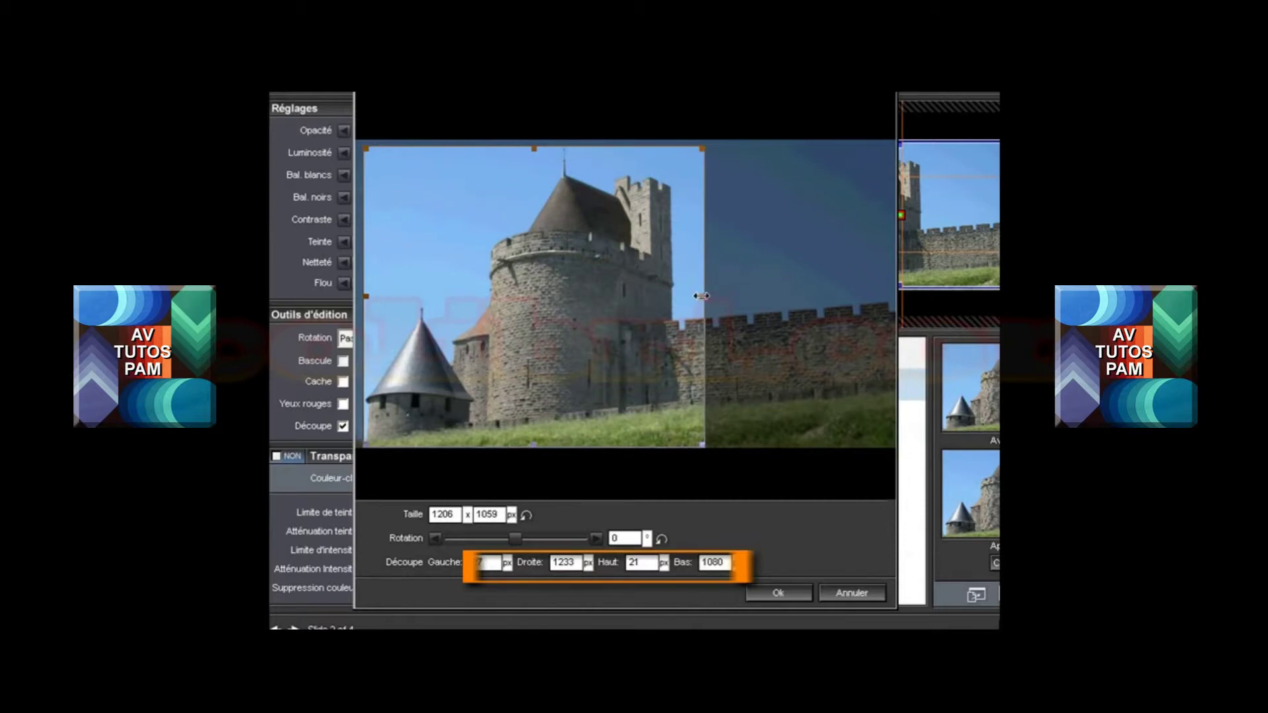
mouse_move(702, 297)
mouse_down()
mouse_move(732, 296)
mouse_move(718, 304)
mouse_up()
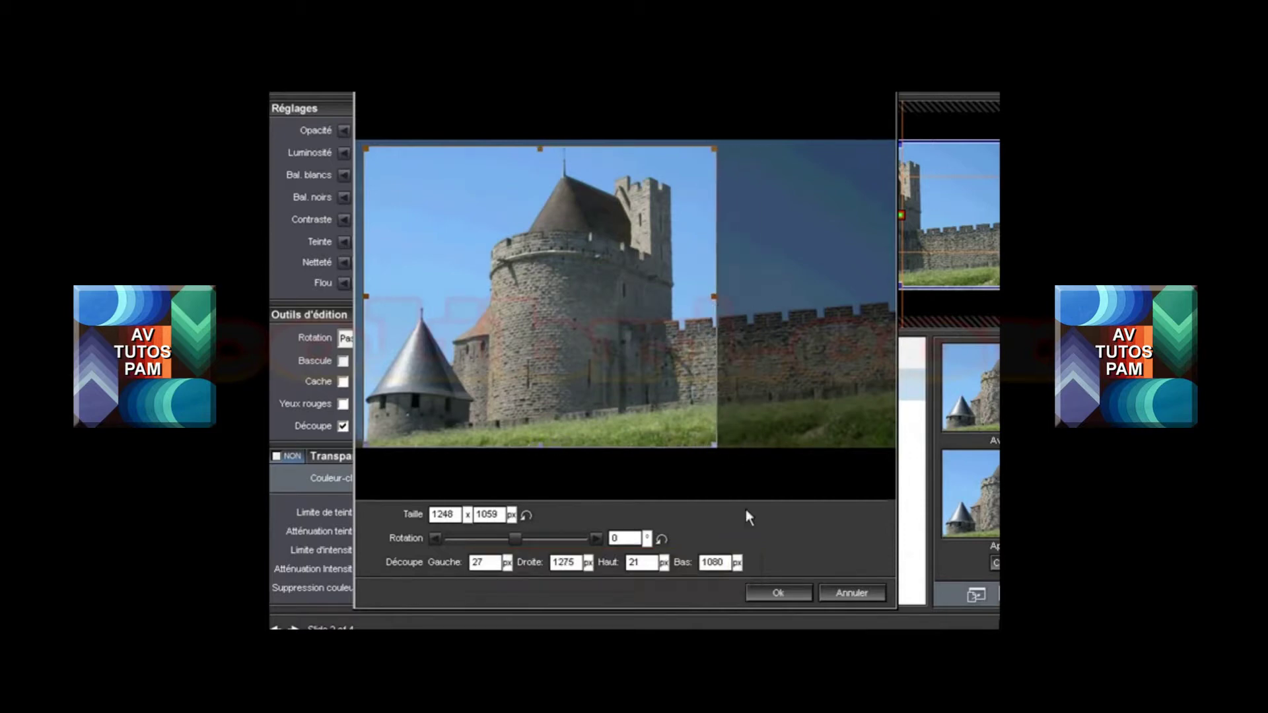
click(775, 589)
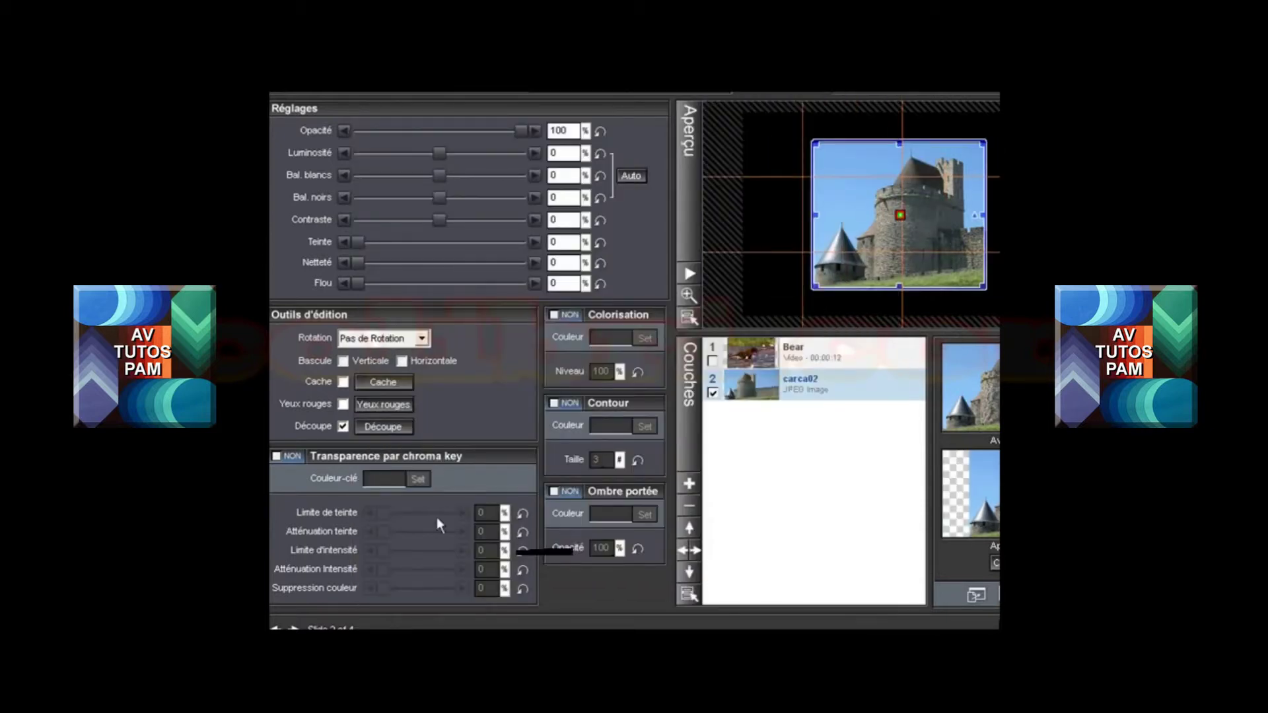
click(344, 426)
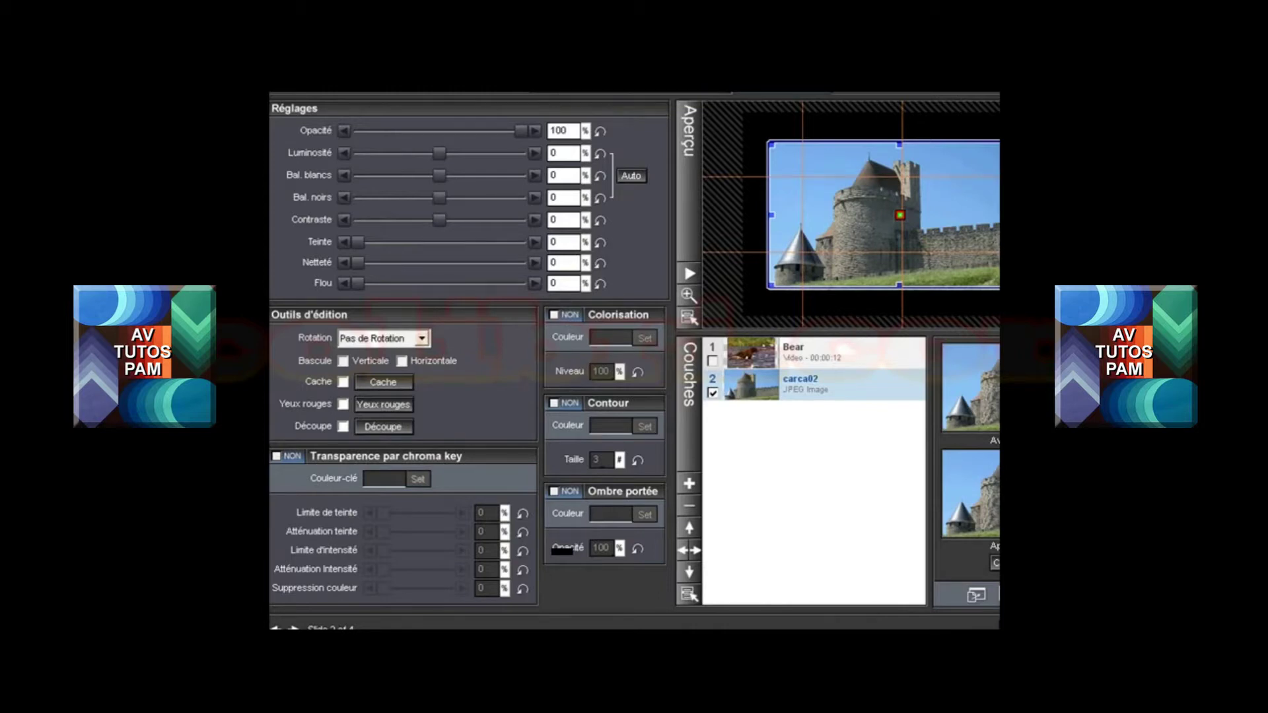
Enable the slide's own background and set its Couleur vive to yellow
click(621, 84)
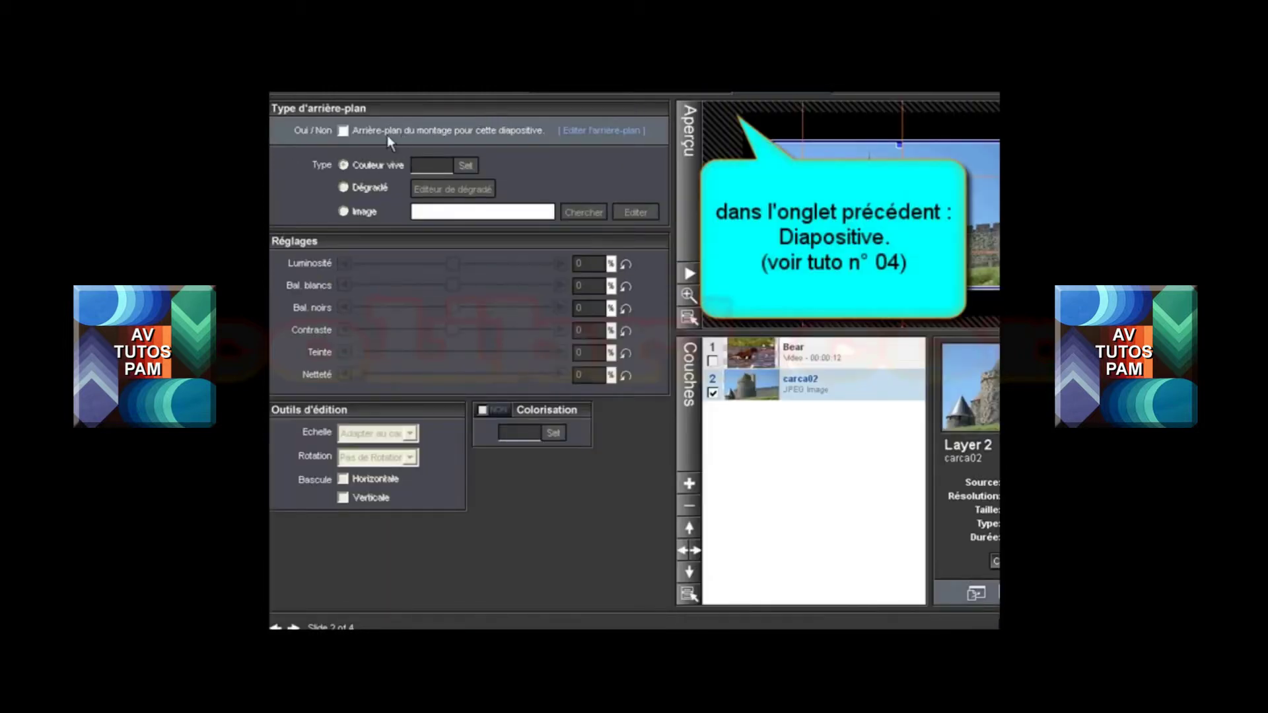
click(343, 131)
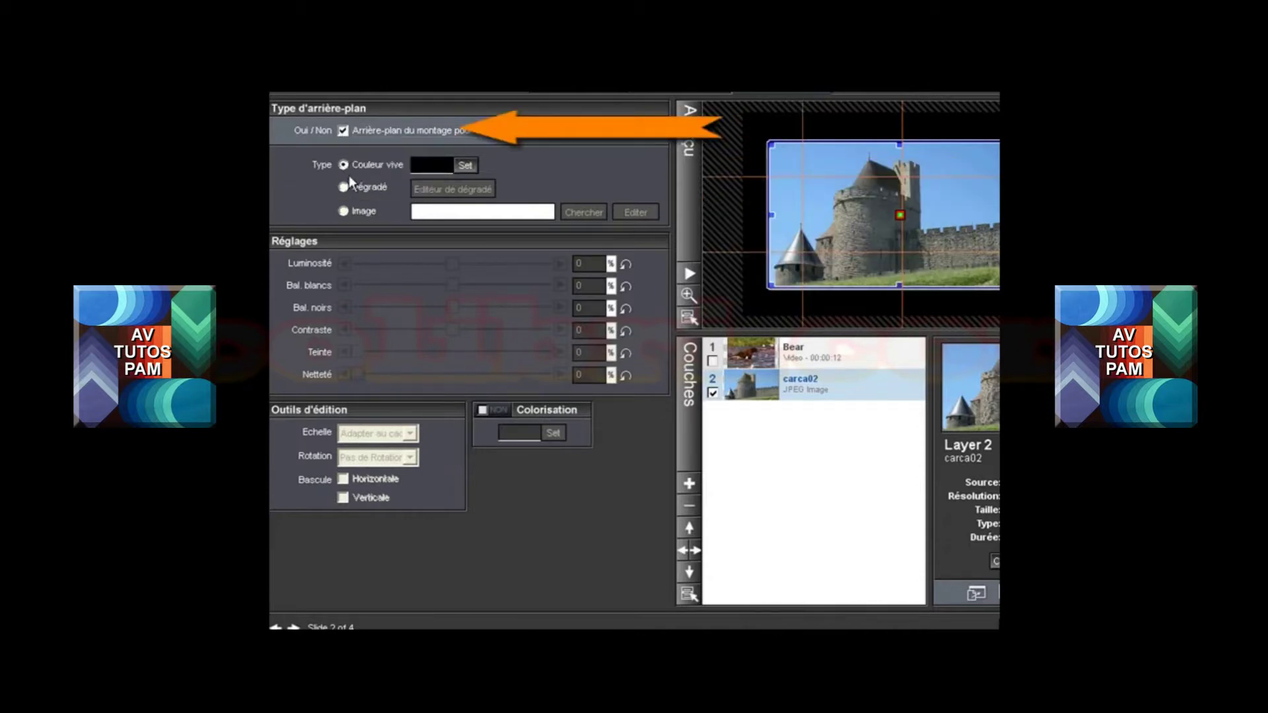
click(467, 165)
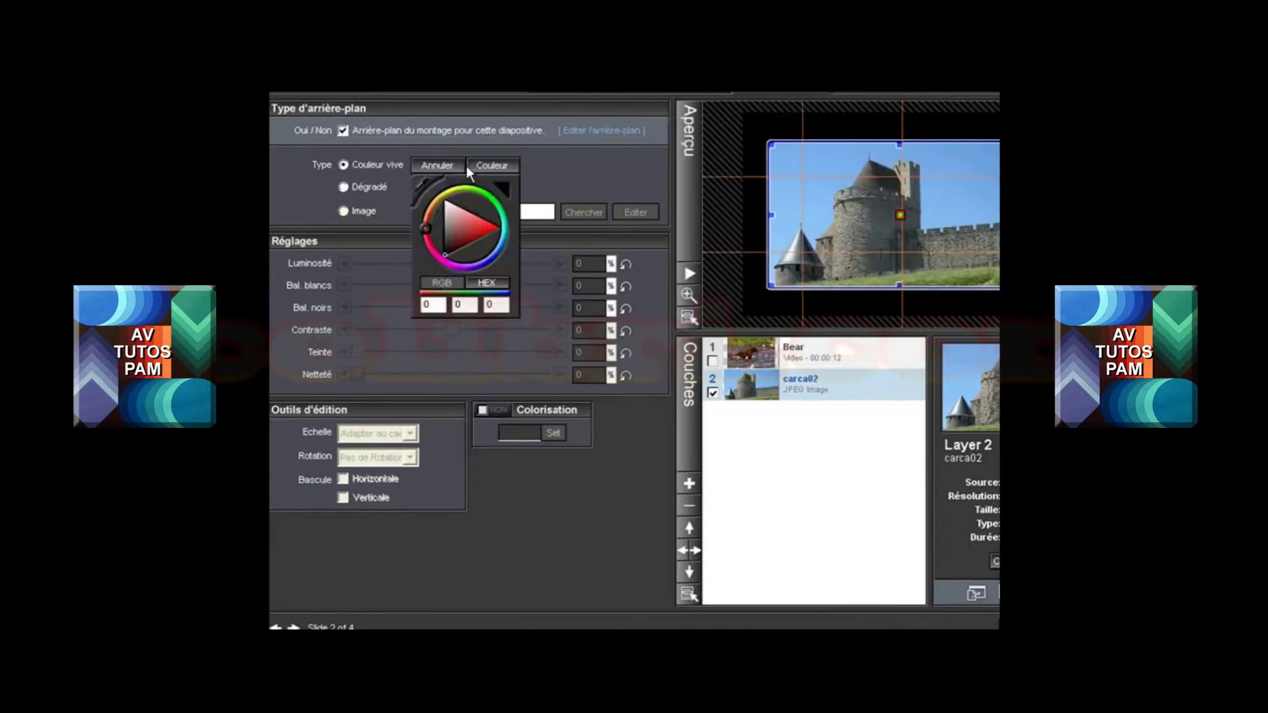
click(441, 196)
click(490, 228)
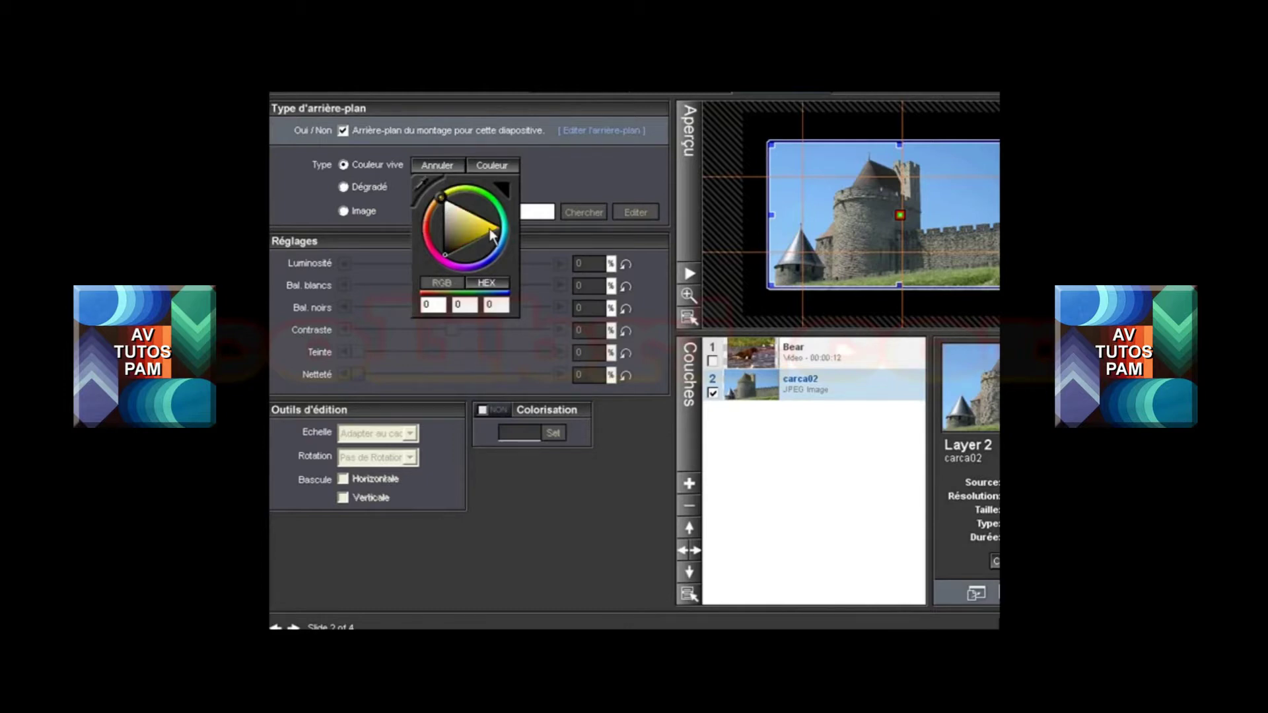
click(491, 166)
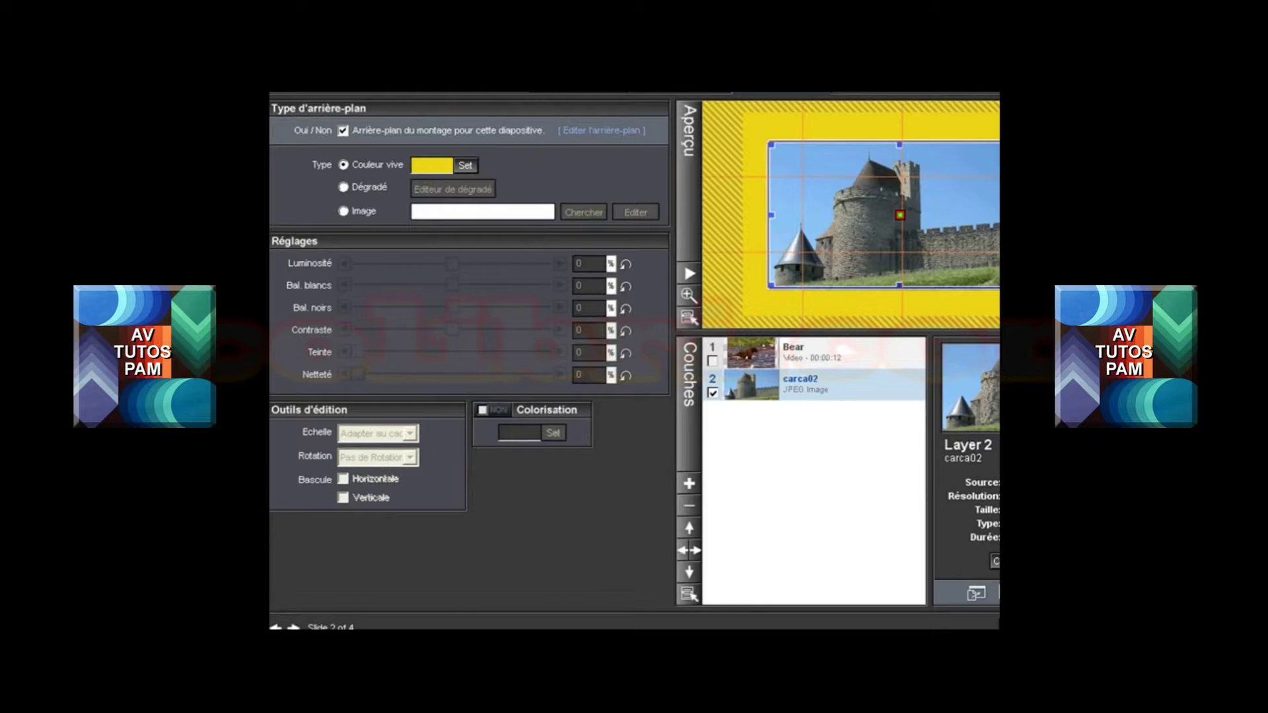
Enable chroma key transparency on the carca02 layer and sample the sky blue (RGB 133, 186, 243) as the key colour
click(420, 96)
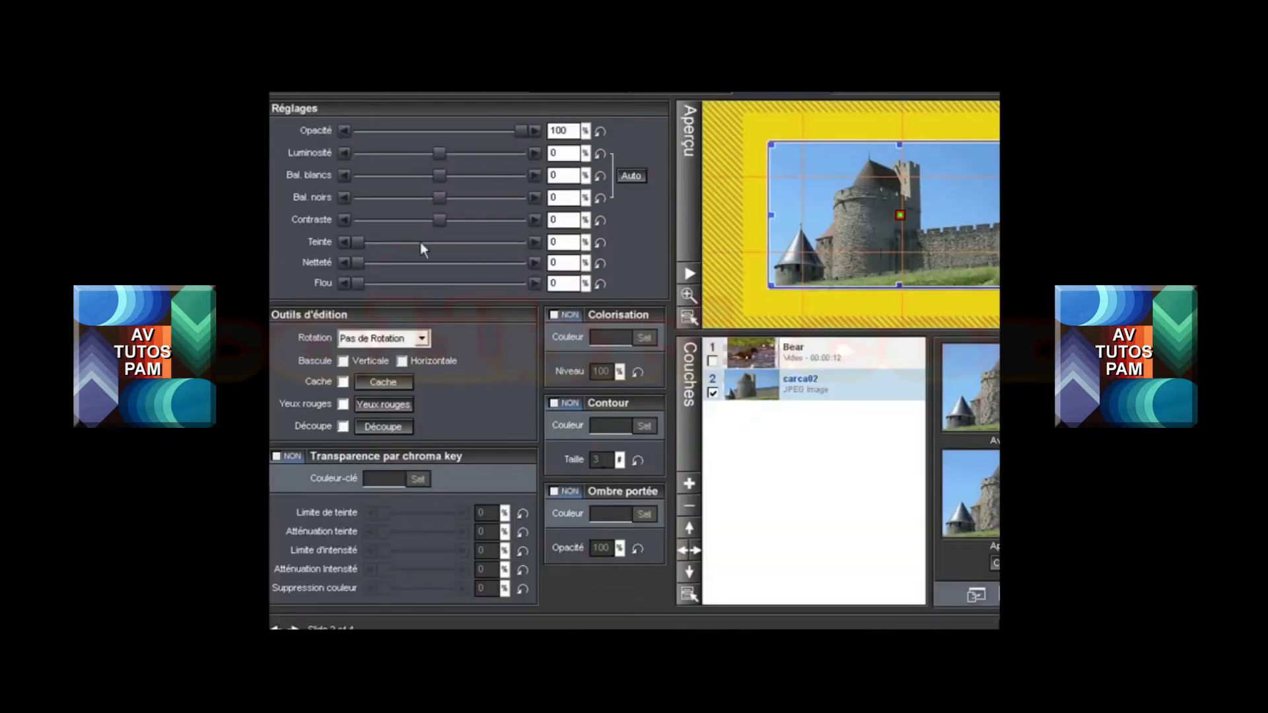
click(277, 457)
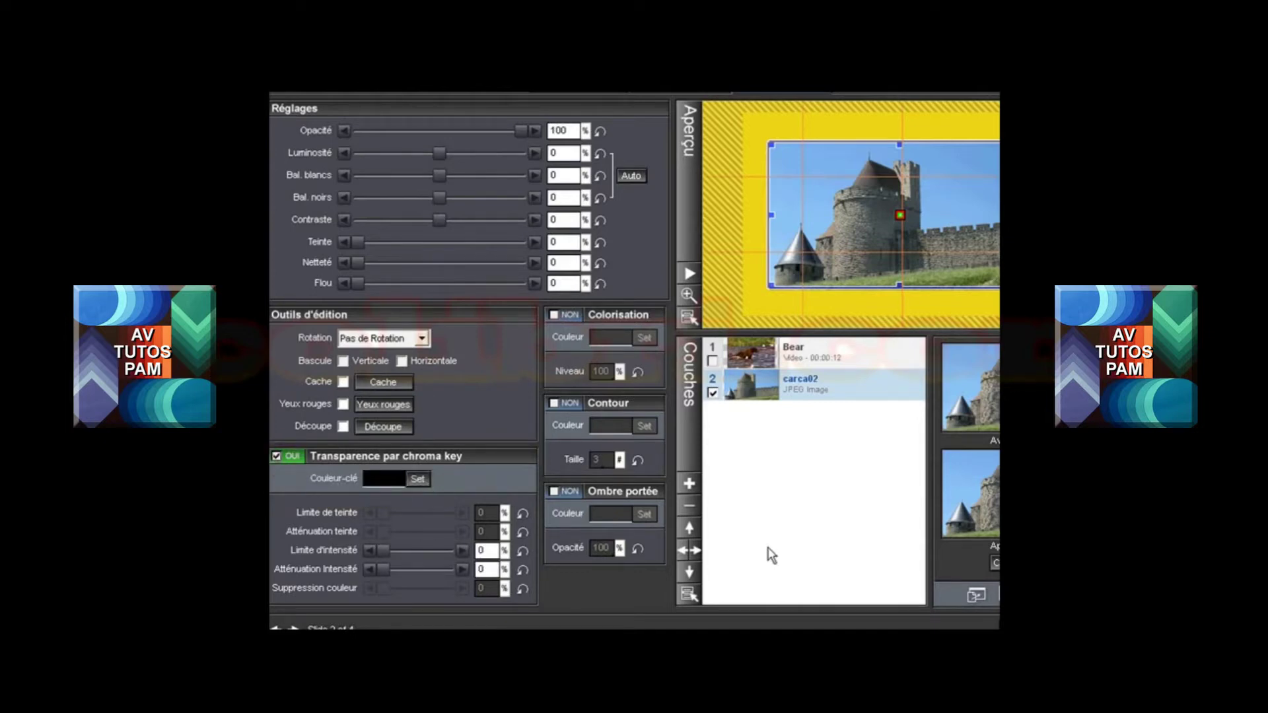
click(418, 478)
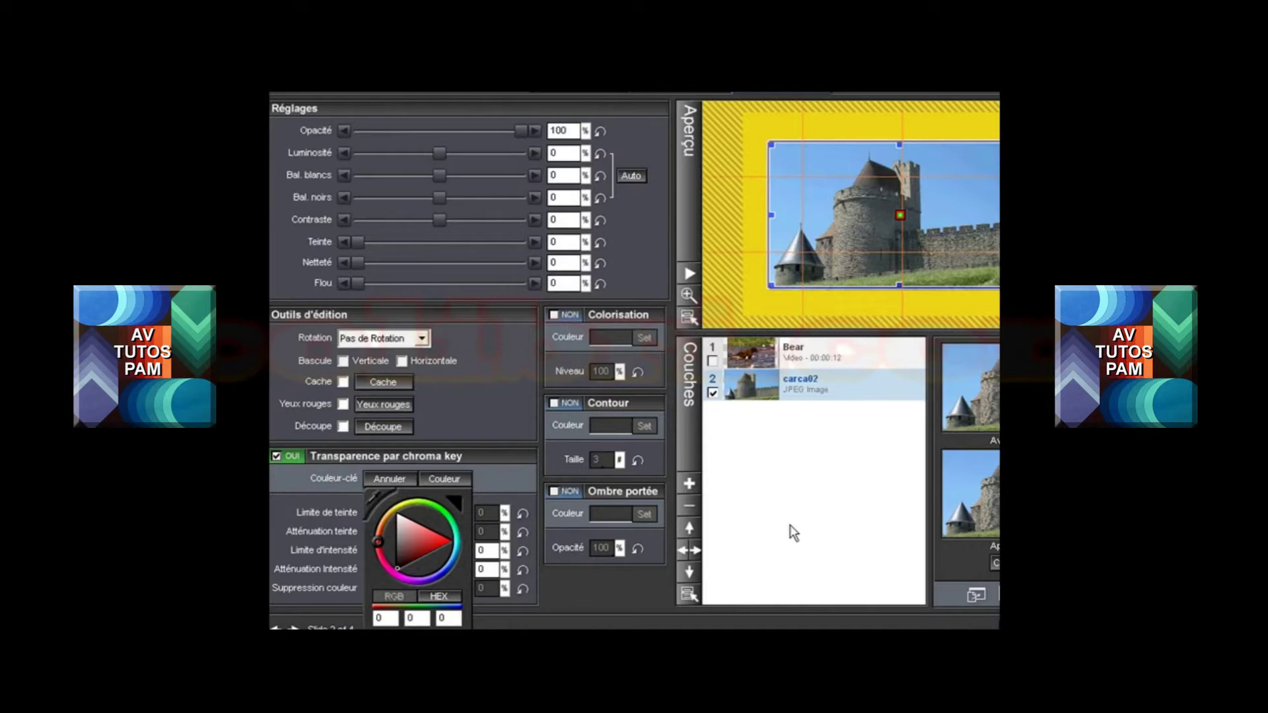
click(381, 507)
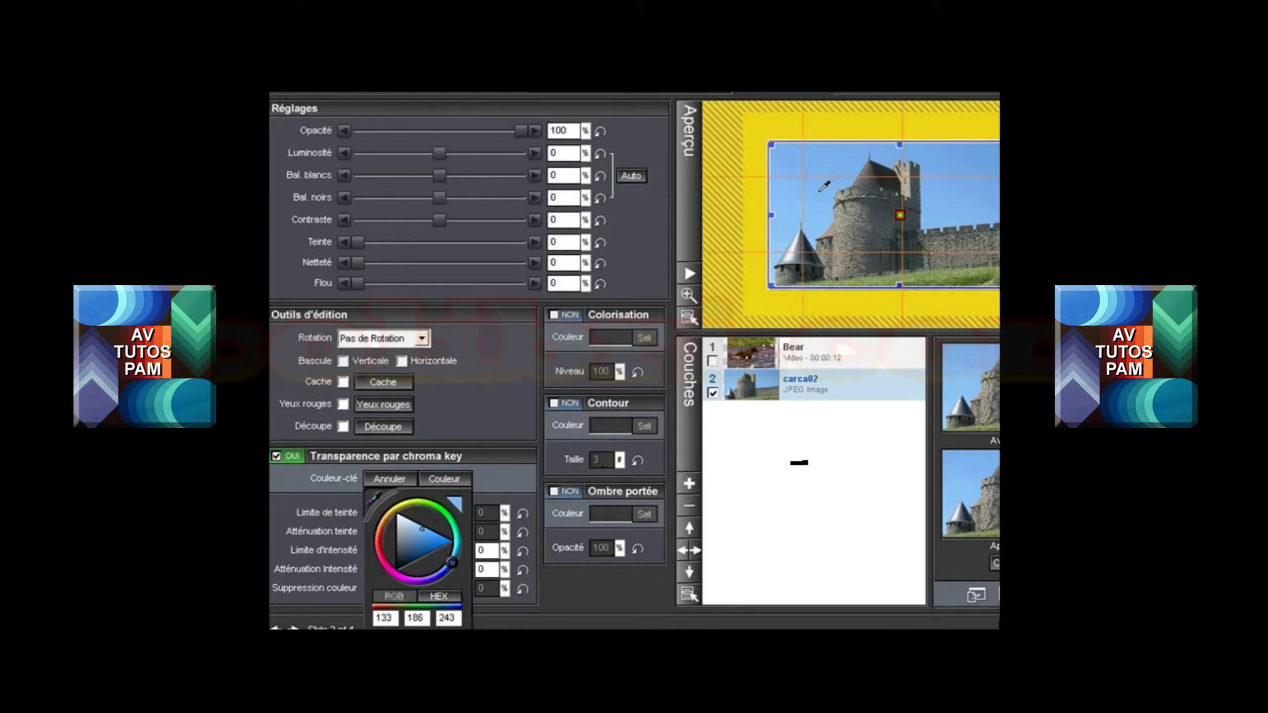
click(819, 192)
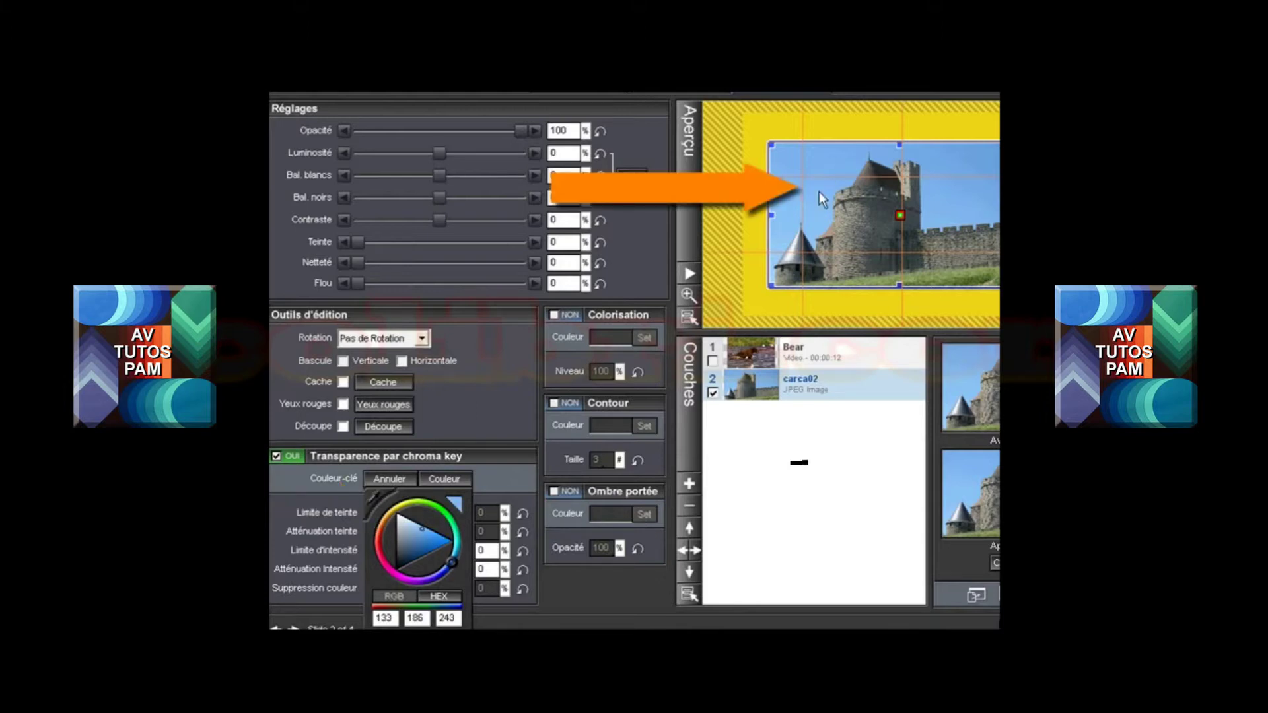
click(445, 481)
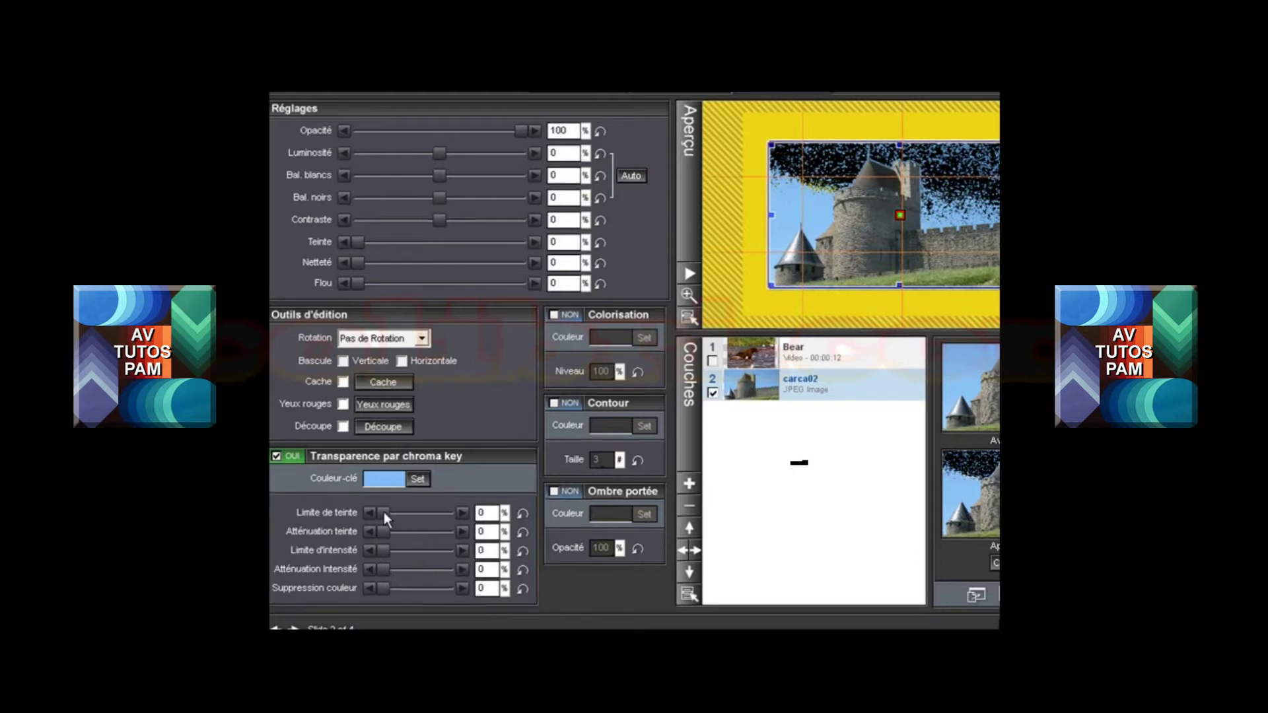
Set the chroma key's Limite de teinte to 13%, Atténuation teinte to 4%, Limite d'intensité to 18% and Atténuation intensité to 9%
drag(383, 512, 392, 514)
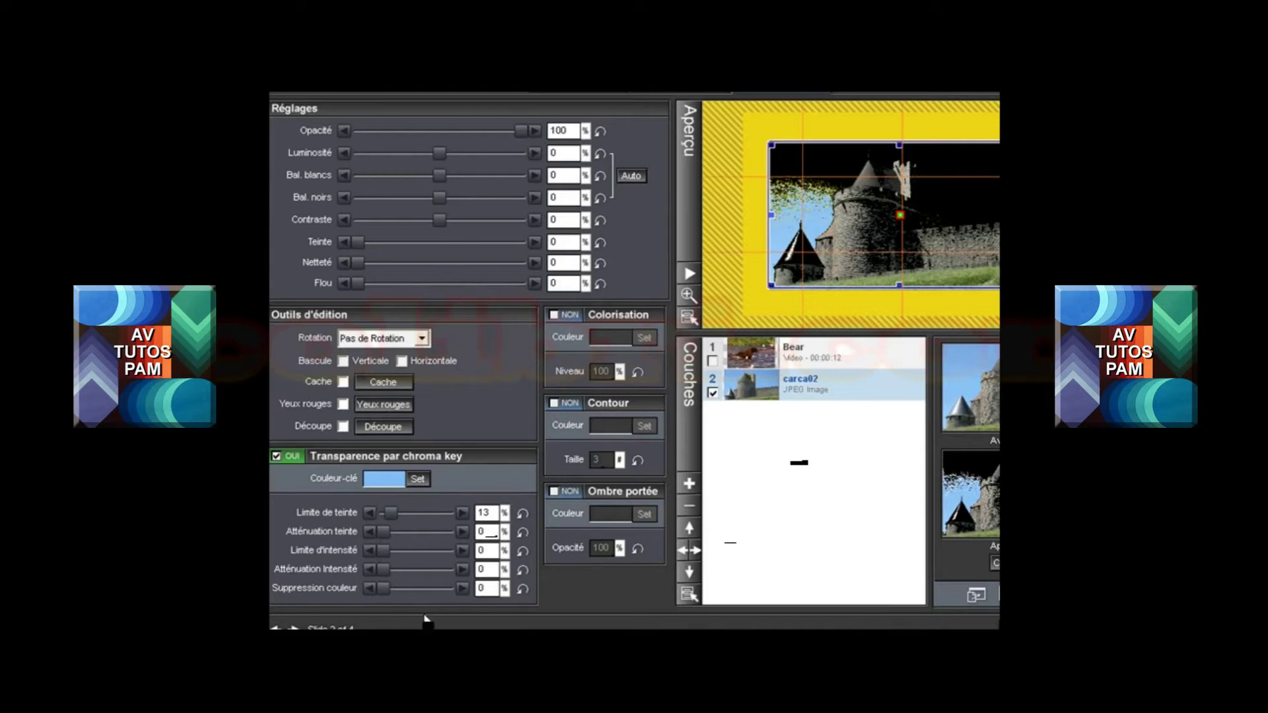
drag(385, 532, 387, 533)
drag(385, 549, 396, 549)
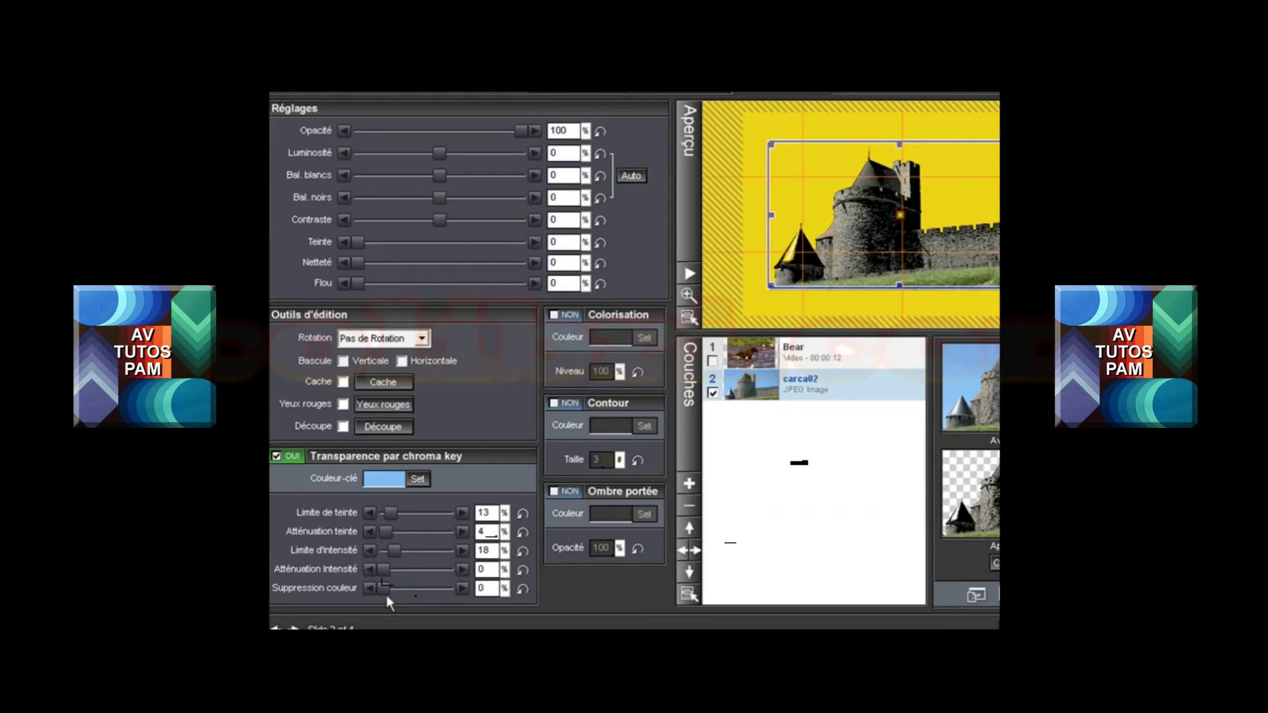
drag(386, 569, 391, 569)
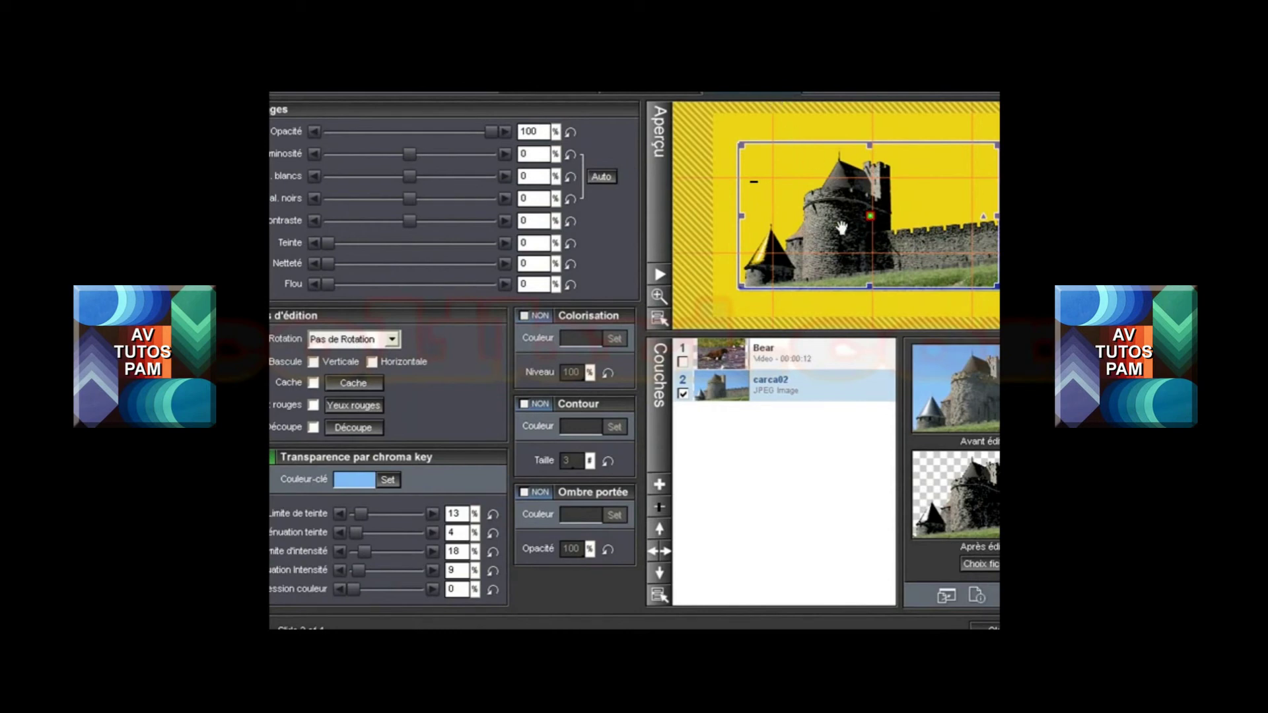
Move and enlarge the carca02 layer in the preview and turn off its chroma key transparency
mouse_move(842, 228)
mouse_down()
mouse_move(818, 231)
mouse_move(811, 253)
mouse_move(866, 231)
mouse_up()
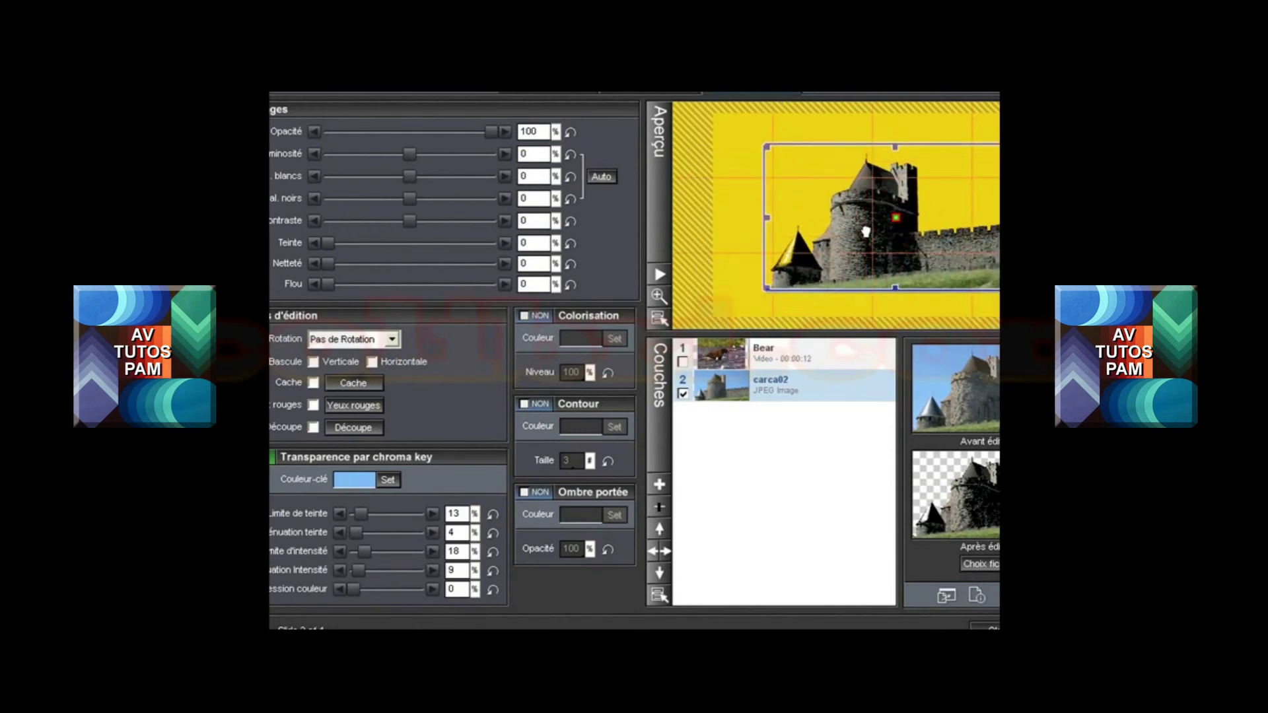
scroll(834, 235, up, 2)
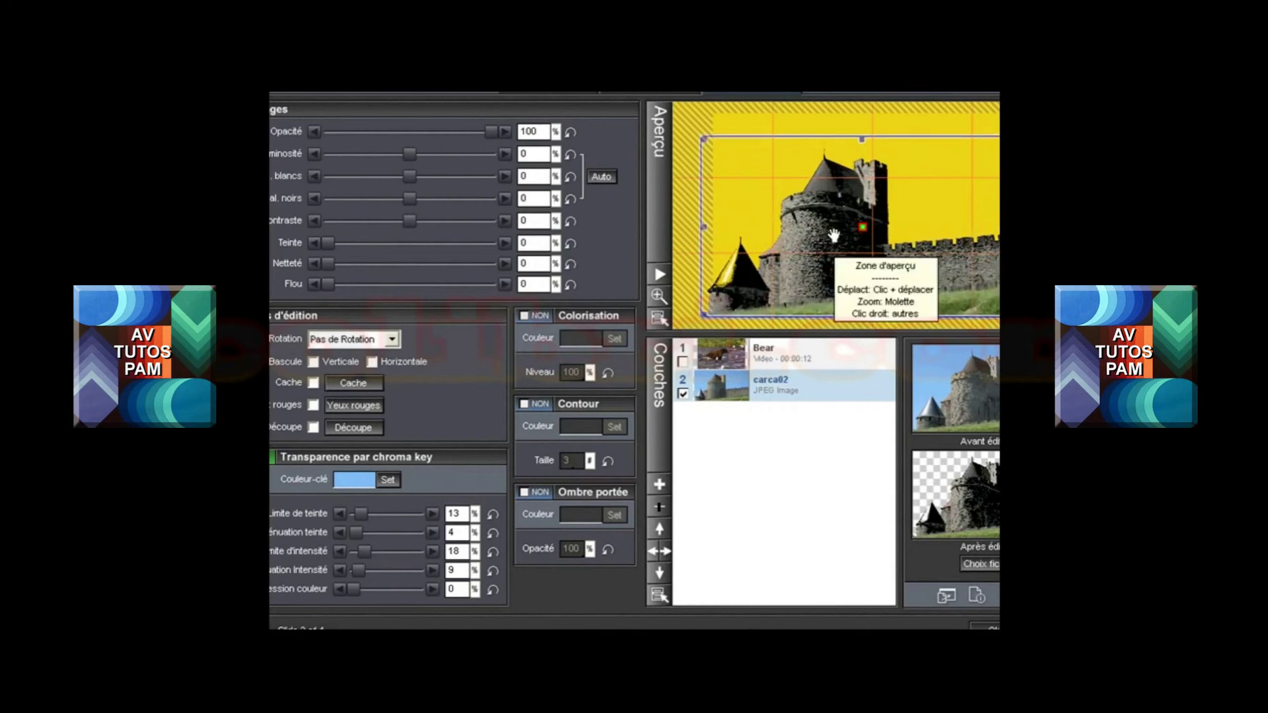
scroll(834, 236, up, 1)
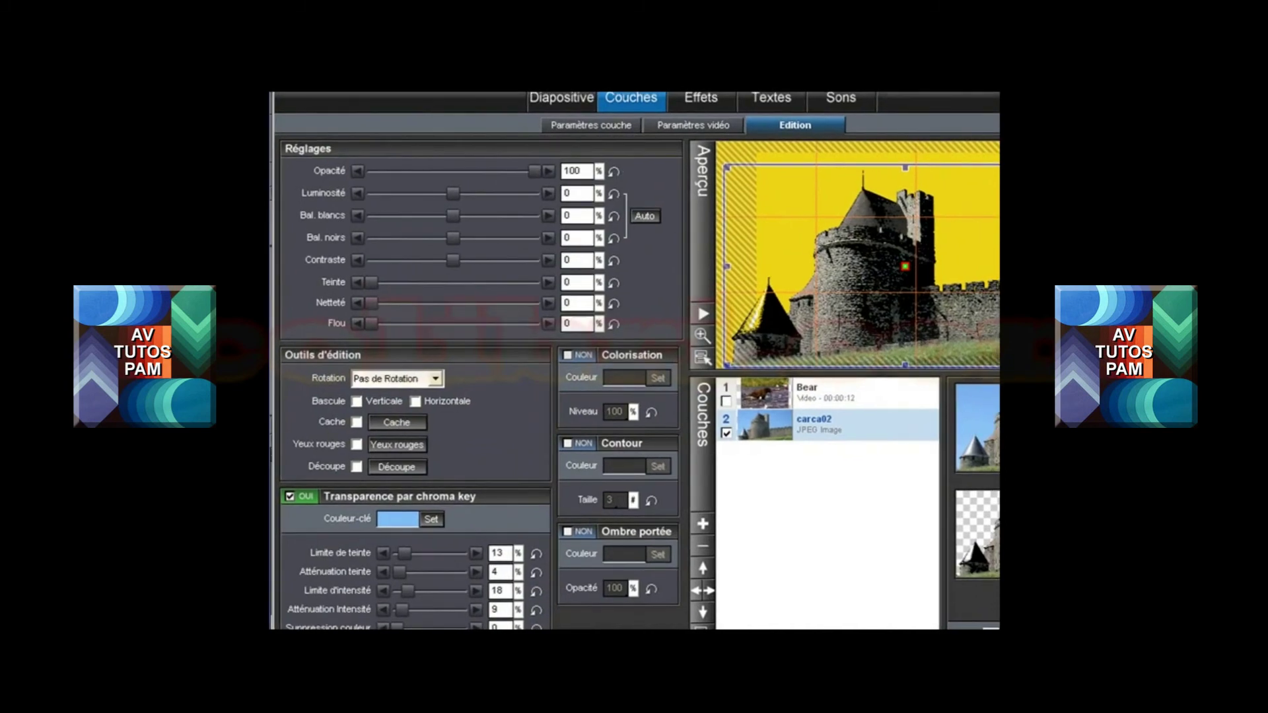
click(289, 498)
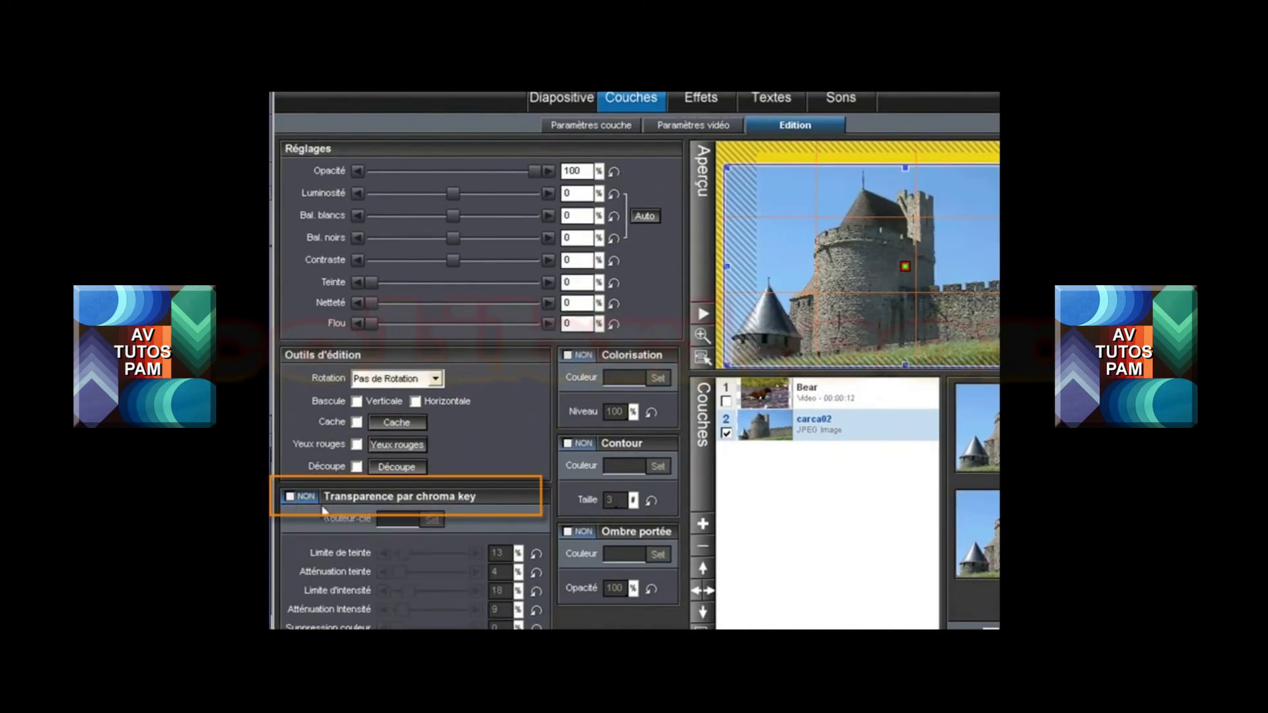